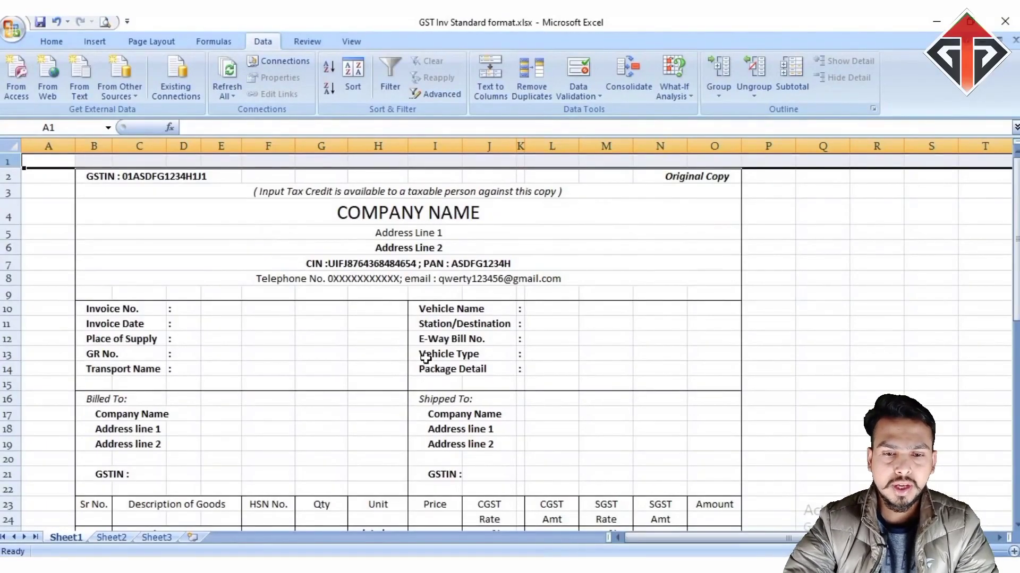
- Review the whole invoice template, from the company header through the invoice details, party blocks and item table to the totals and terms
{"action": "left_click", "coordinate": [136, 183]}
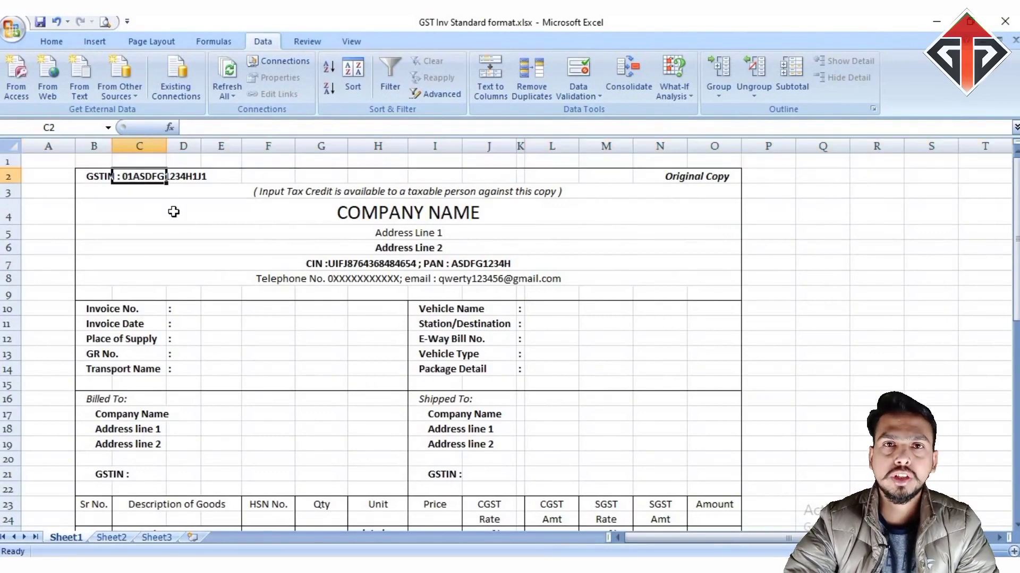
{"action": "left_click", "coordinate": [93, 178]}
{"action": "left_click_drag", "start_coordinate": [228, 211], "coordinate": [497, 295]}
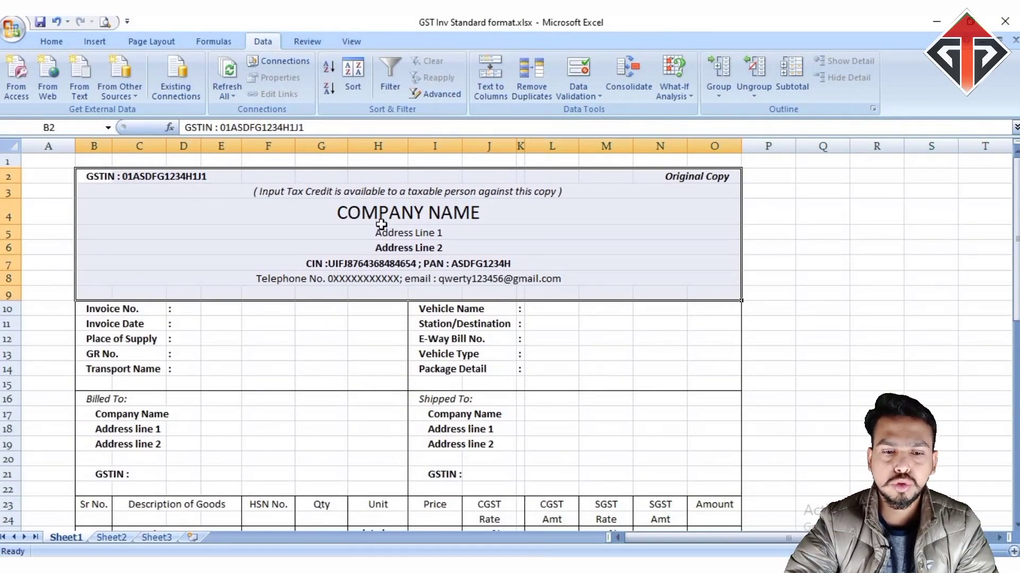
{"action": "scroll", "coordinate": [381, 224], "scroll_direction": "down", "scroll_amount": 1}
{"action": "left_click_drag", "start_coordinate": [144, 264], "coordinate": [582, 326]}
{"action": "scroll", "coordinate": [373, 380], "scroll_direction": "down", "scroll_amount": 1}
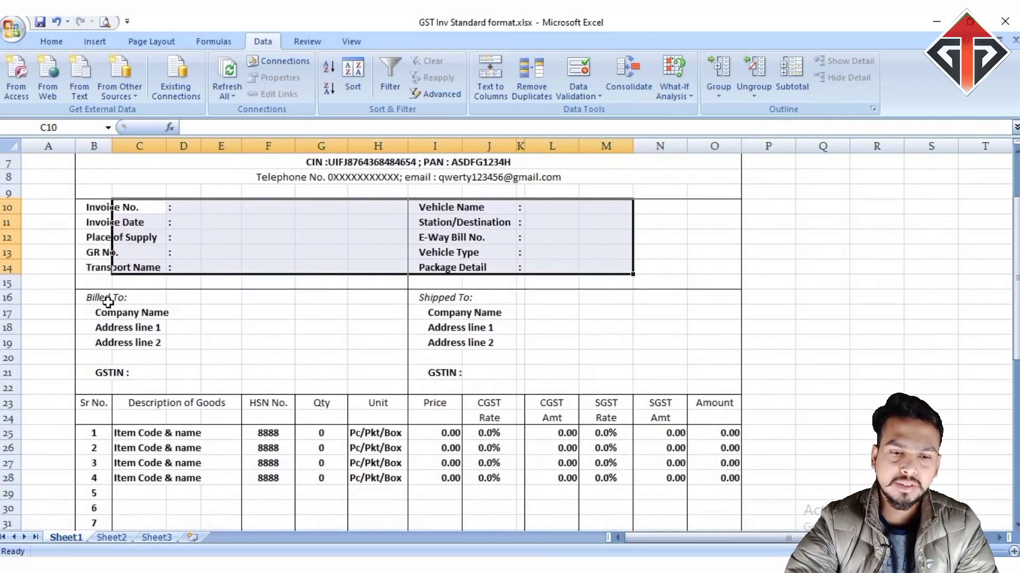
{"action": "left_click_drag", "start_coordinate": [108, 302], "coordinate": [612, 387]}
{"action": "scroll", "coordinate": [234, 316], "scroll_direction": "down", "scroll_amount": 3}
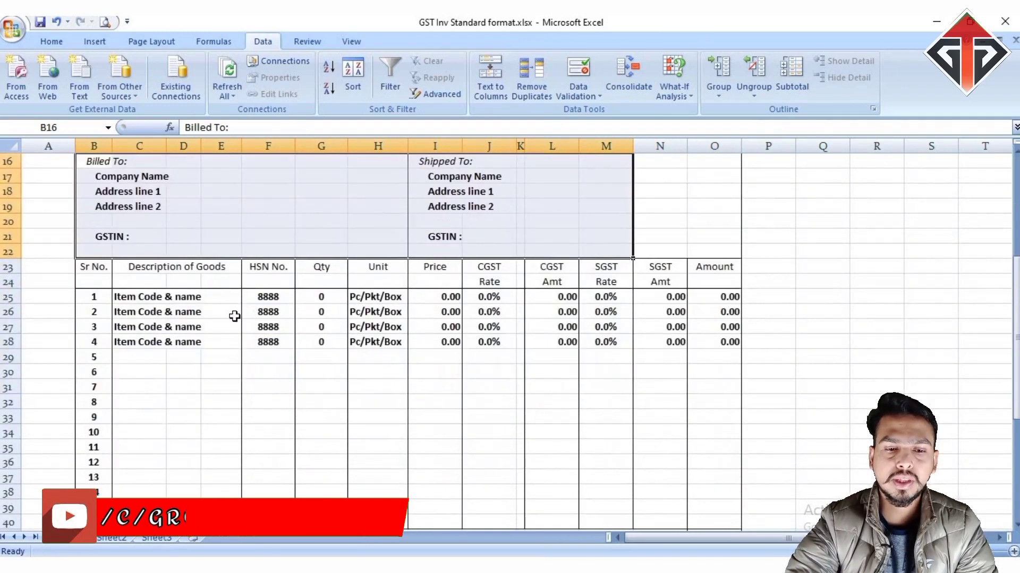
{"action": "scroll", "coordinate": [212, 298], "scroll_direction": "down", "scroll_amount": 2}
{"action": "left_click", "coordinate": [87, 192]}
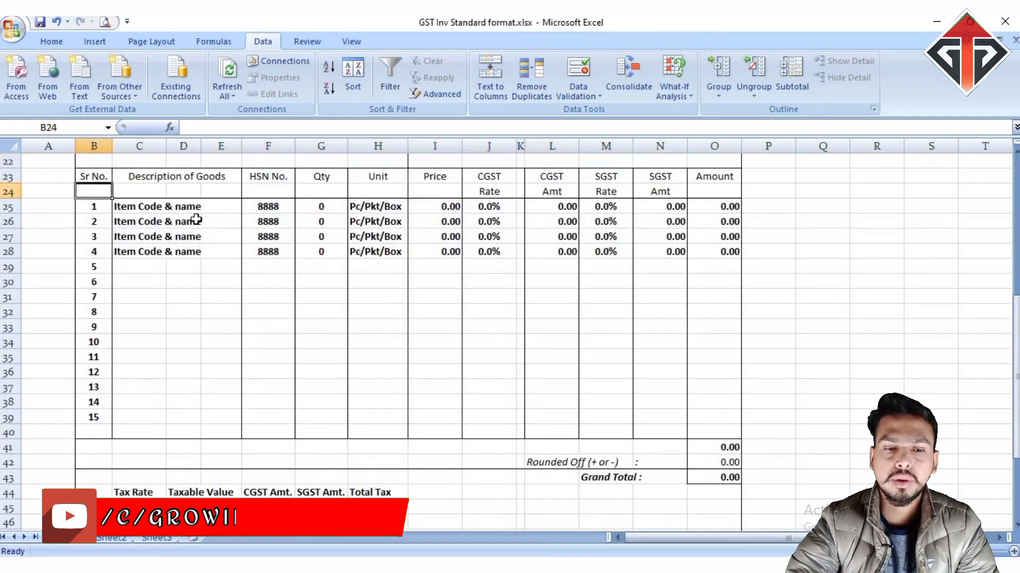
{"action": "left_click_drag", "start_coordinate": [93, 191], "coordinate": [746, 405]}
{"action": "scroll", "coordinate": [580, 486], "scroll_direction": "down", "scroll_amount": 4}
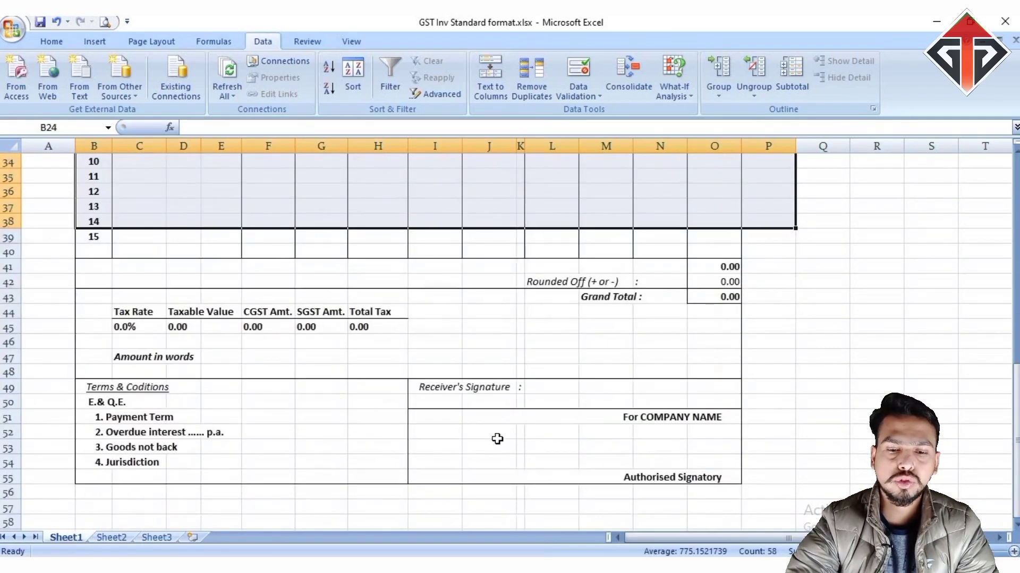
{"action": "scroll", "coordinate": [516, 437], "scroll_direction": "up", "scroll_amount": 7}
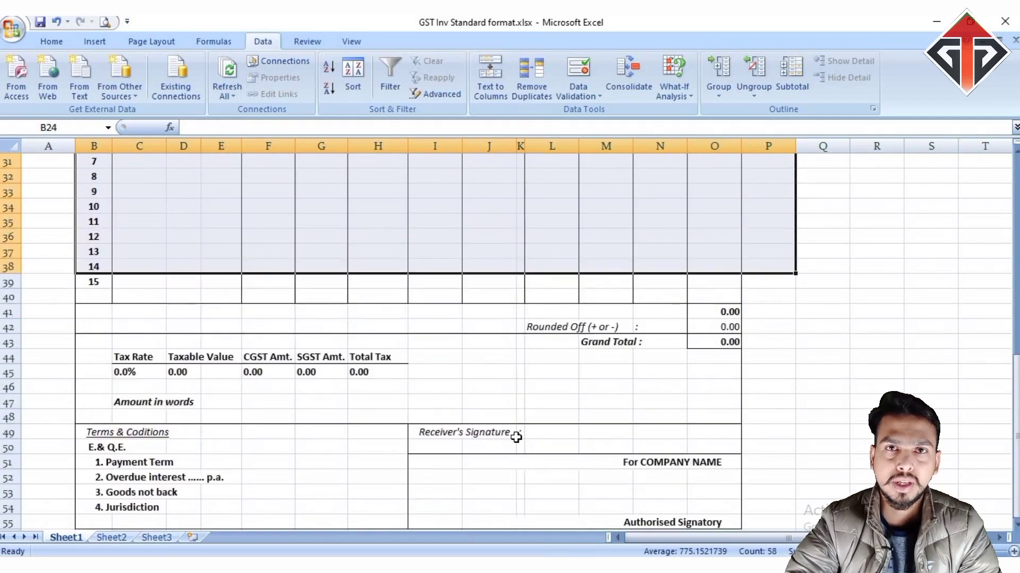
{"action": "left_click", "coordinate": [539, 352]}
{"action": "scroll", "coordinate": [539, 354], "scroll_direction": "up", "scroll_amount": 4}
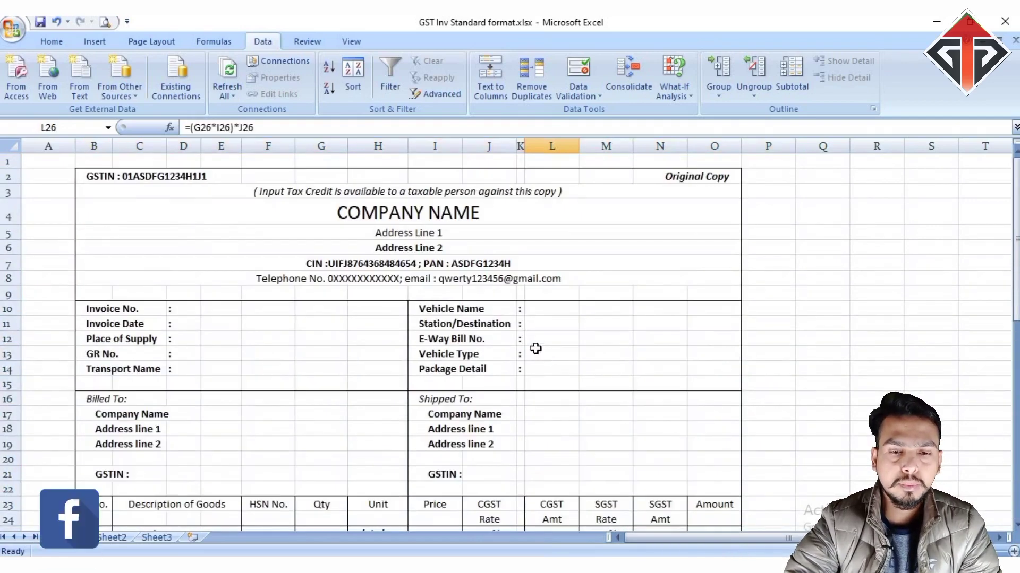
- Examine the header block in rows 2 to 9 line by line: GSTIN, copy type, tax credit note, company name, address, CIN/PAN and contact details
{"action": "left_click_drag", "start_coordinate": [86, 172], "coordinate": [538, 287]}
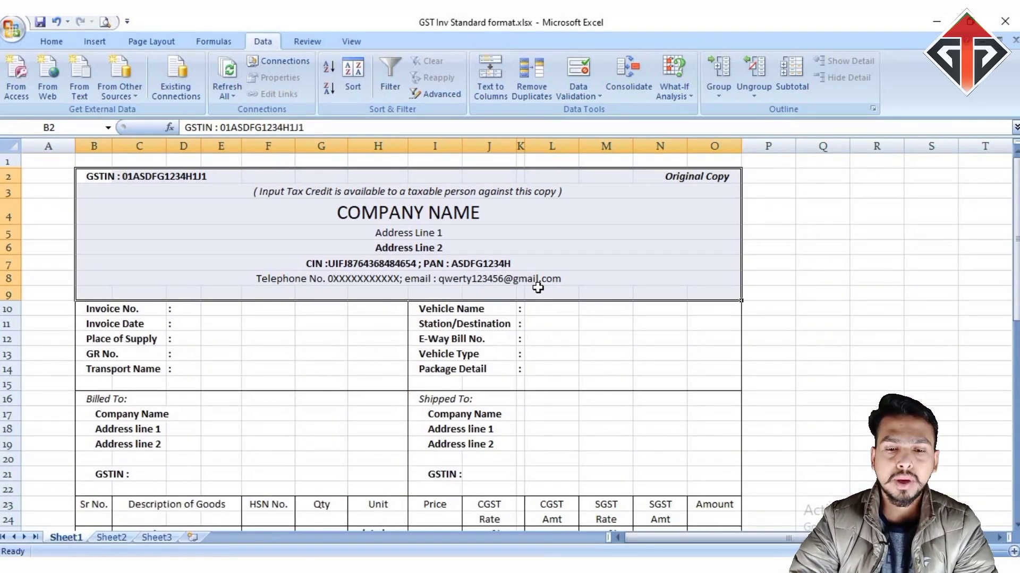
{"action": "left_click", "coordinate": [94, 182]}
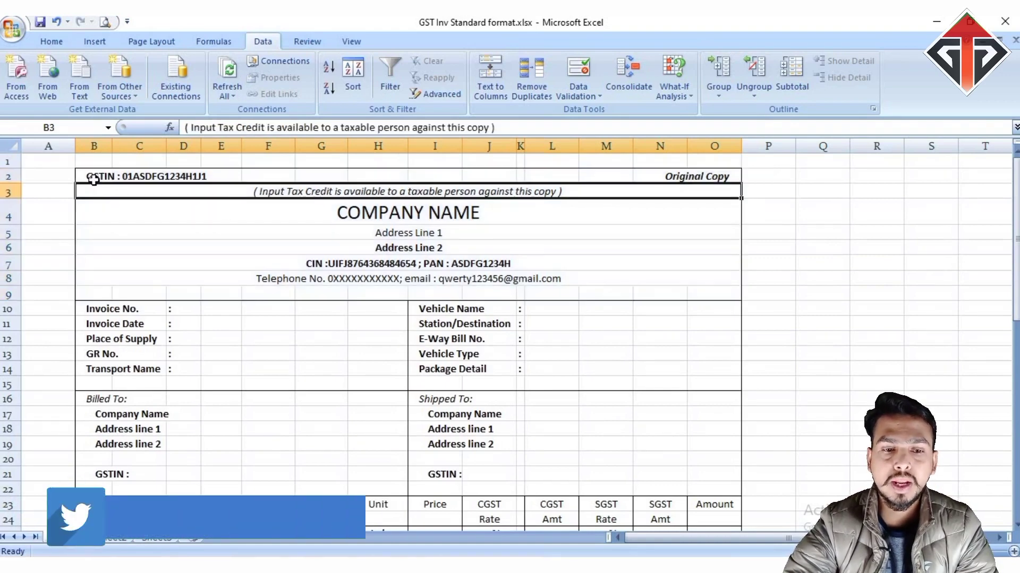
{"action": "left_click_drag", "start_coordinate": [88, 177], "coordinate": [208, 178]}
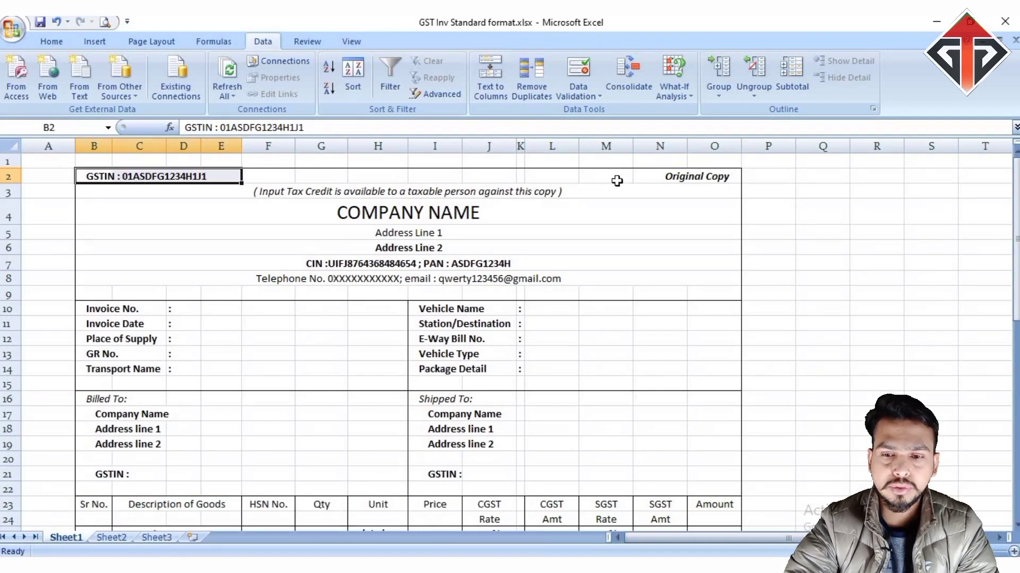
{"action": "left_click", "coordinate": [693, 176]}
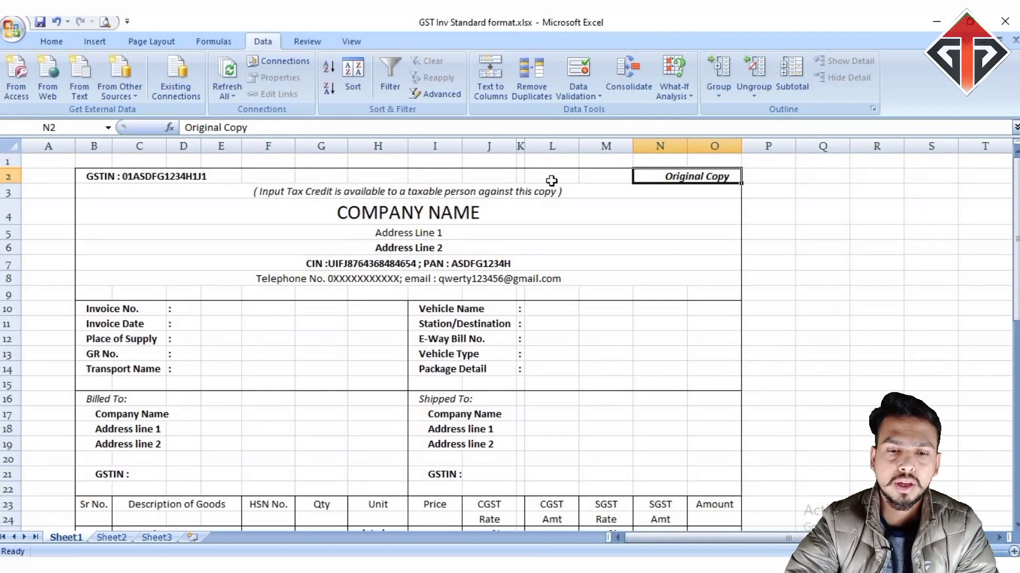
{"action": "left_click", "coordinate": [397, 193]}
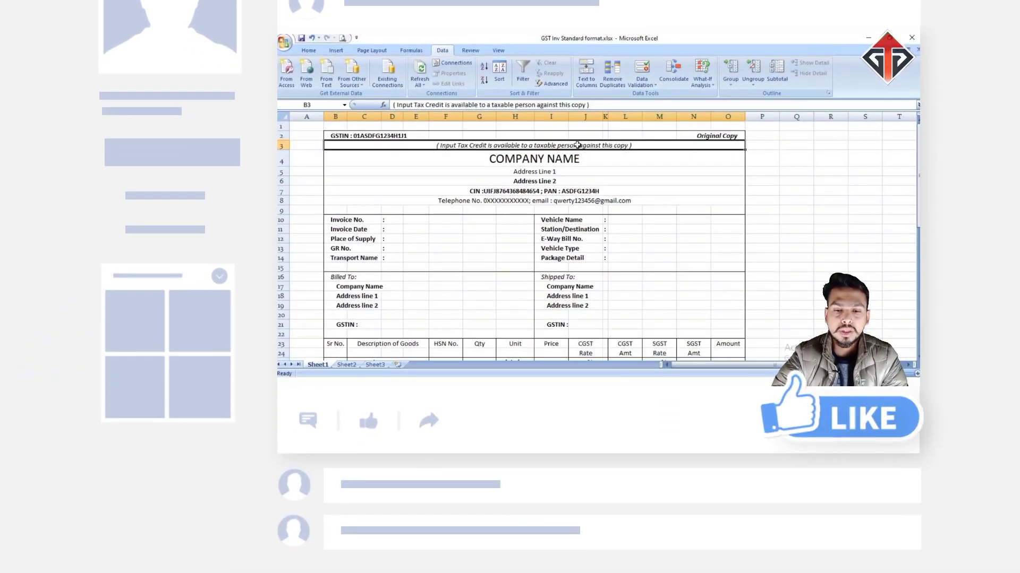
{"action": "left_click", "coordinate": [567, 172]}
{"action": "left_click", "coordinate": [563, 146]}
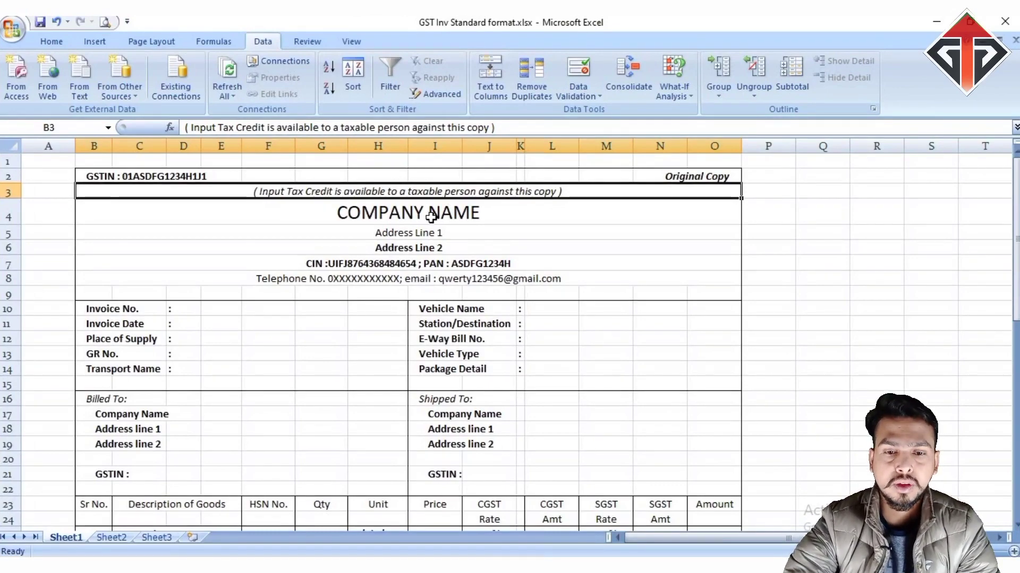
{"action": "key", "text": "Down"}
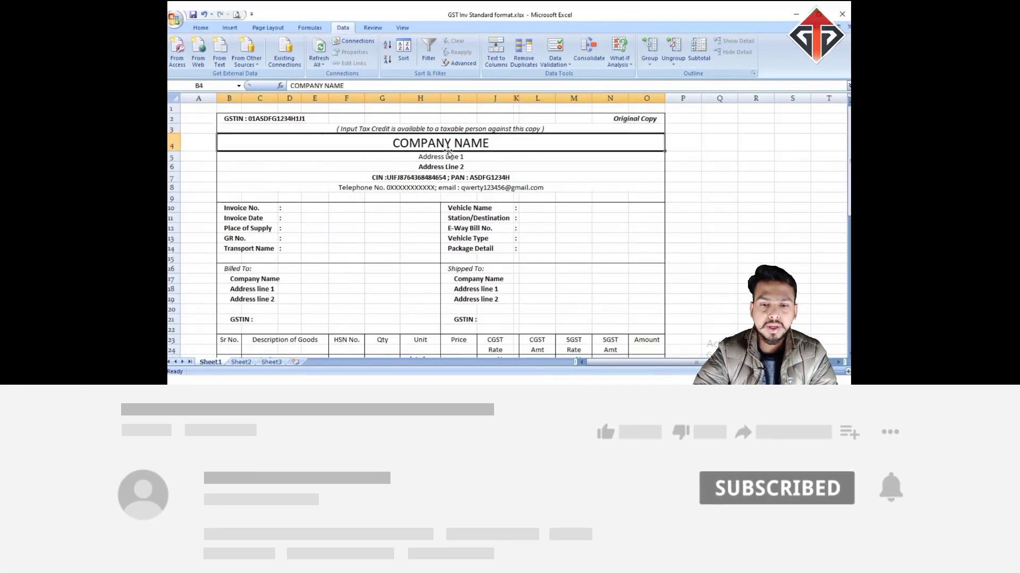
{"action": "key", "text": "Down"}
{"action": "left_click", "coordinate": [453, 168]}
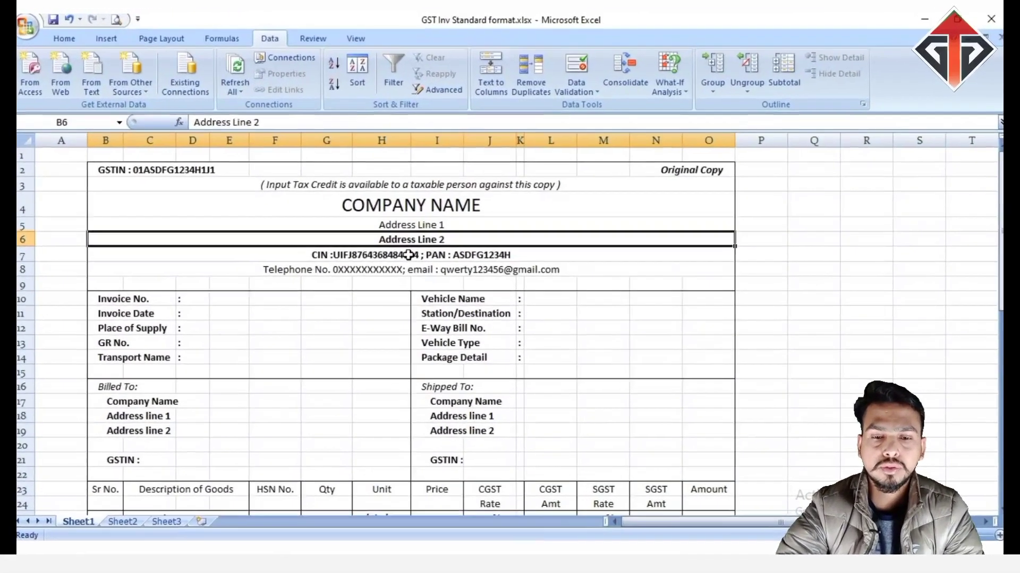
{"action": "left_click", "coordinate": [397, 178]}
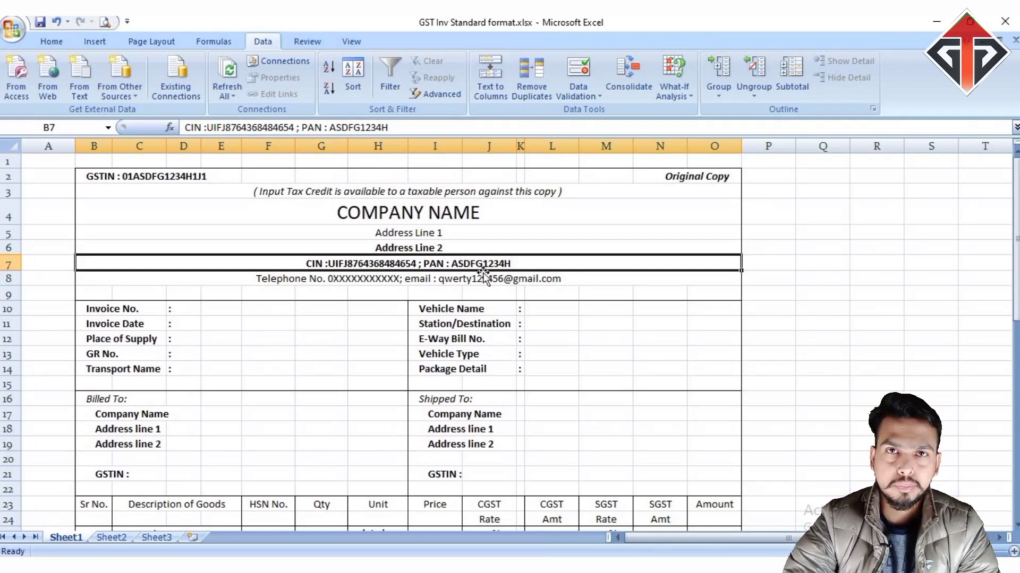
{"action": "left_click", "coordinate": [302, 277]}
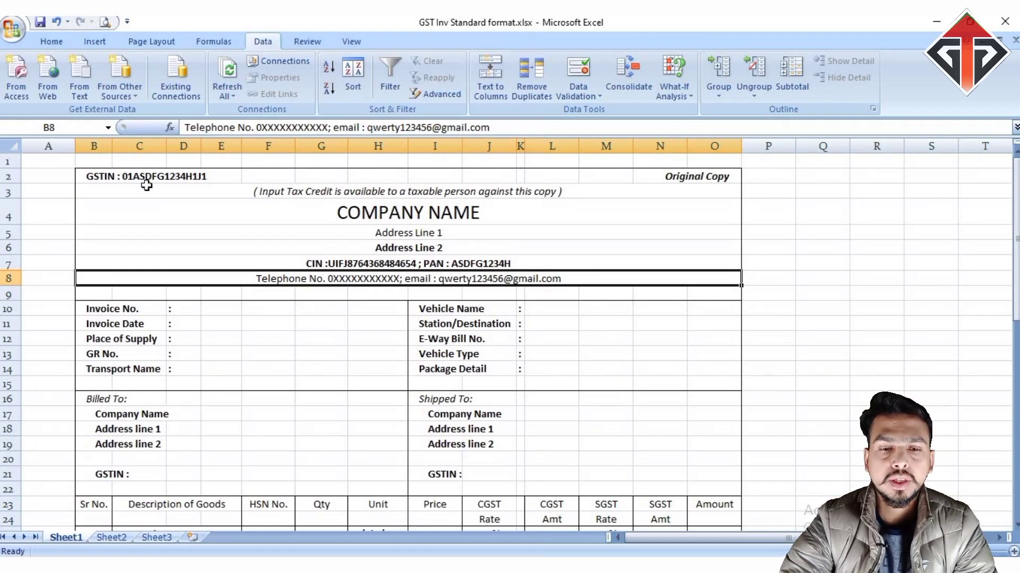
{"action": "left_click_drag", "start_coordinate": [86, 174], "coordinate": [593, 296]}
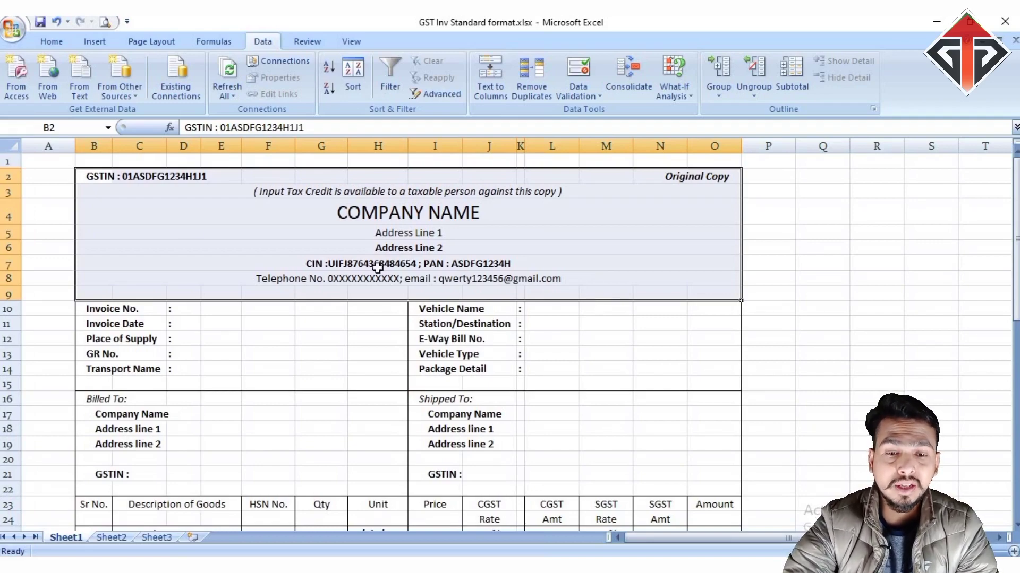
{"action": "scroll", "coordinate": [209, 237], "scroll_direction": "down", "scroll_amount": 2}
{"action": "scroll", "coordinate": [209, 237], "scroll_direction": "up", "scroll_amount": 2}
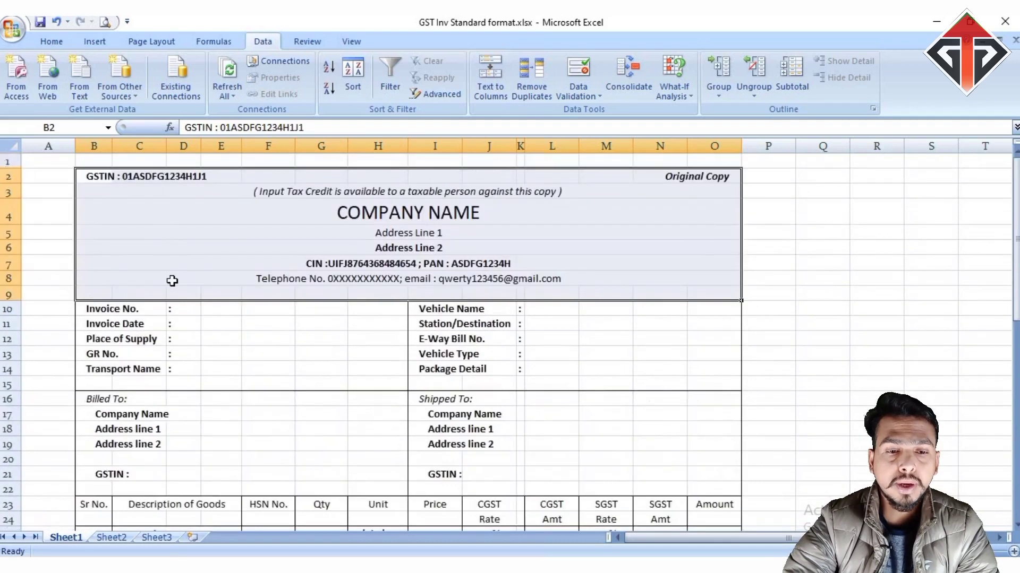
- Examine the invoice detail fields in rows 10 to 14: Invoice No., Invoice Date, Place of Supply, GR No. and Transport Name
{"action": "left_click_drag", "start_coordinate": [128, 308], "coordinate": [600, 368]}
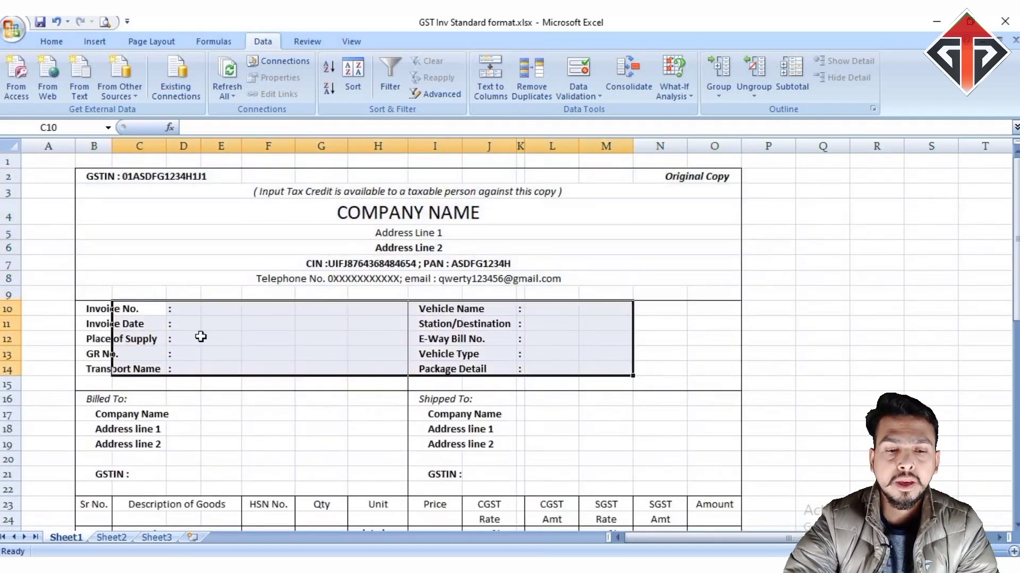
{"action": "left_click_drag", "start_coordinate": [85, 307], "coordinate": [377, 383]}
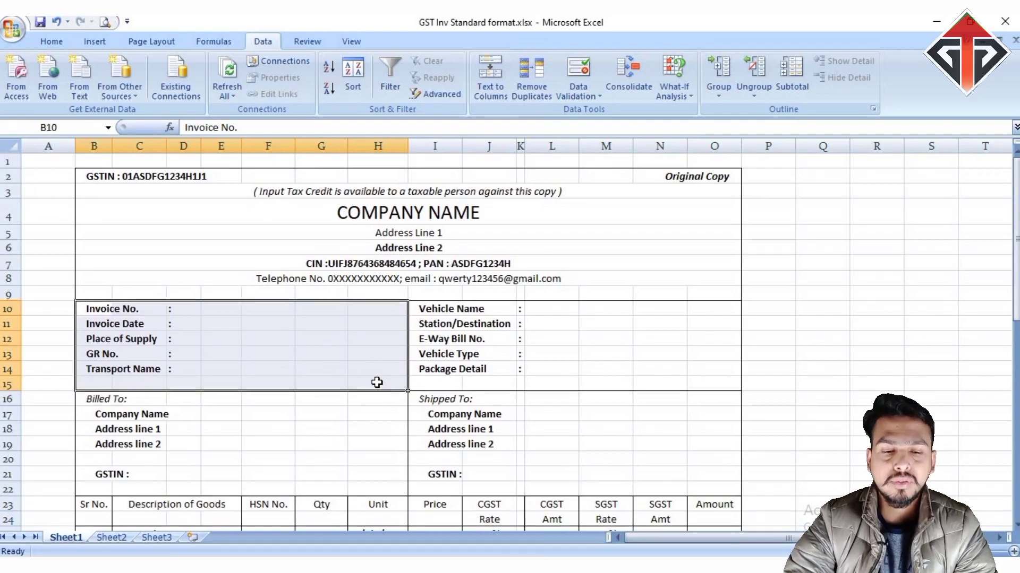
{"action": "left_click", "coordinate": [139, 310]}
{"action": "left_click_drag", "start_coordinate": [101, 306], "coordinate": [200, 308]}
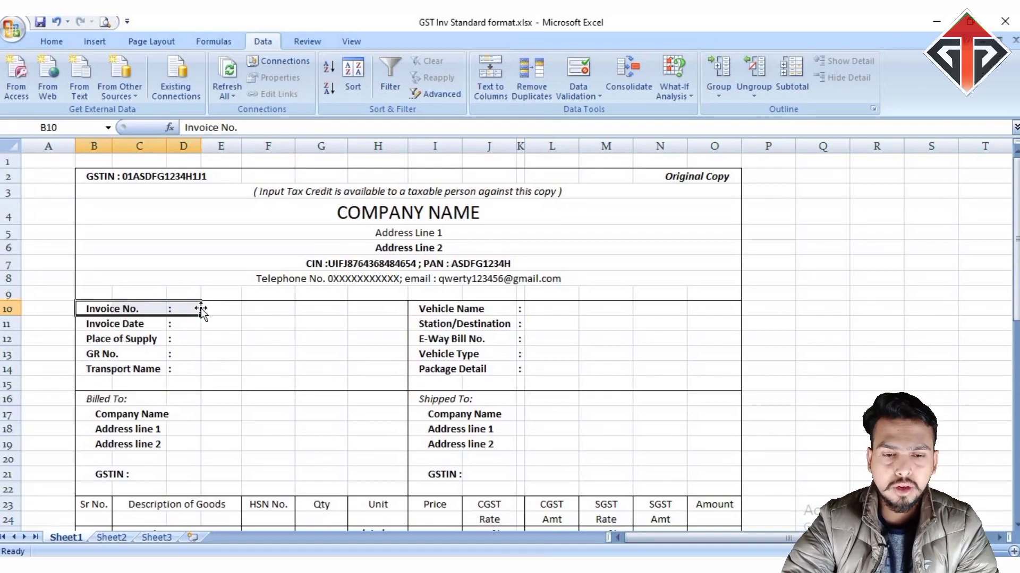
{"action": "left_click", "coordinate": [196, 309]}
{"action": "left_click", "coordinate": [114, 328]}
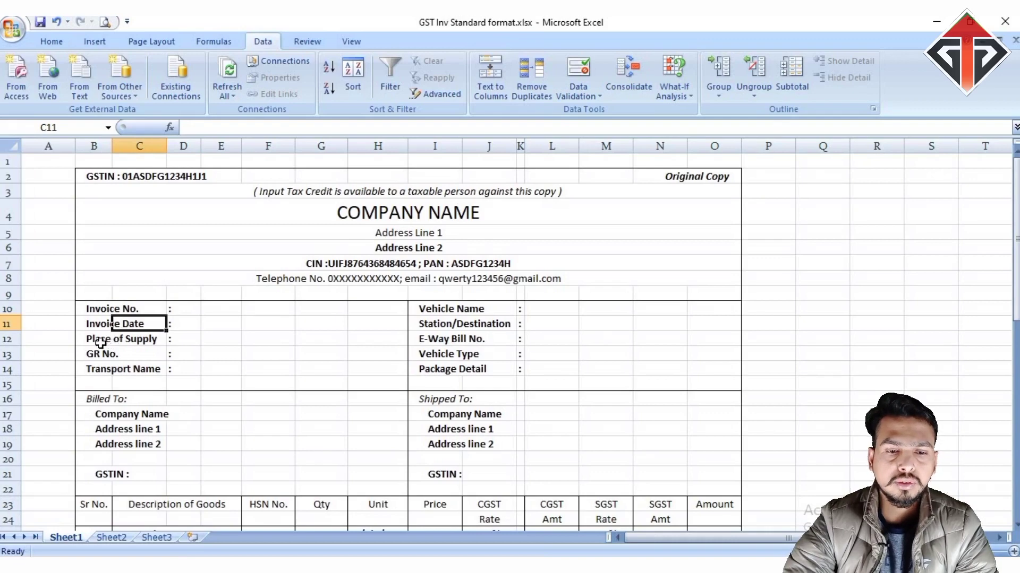
{"action": "left_click", "coordinate": [102, 343]}
{"action": "left_click", "coordinate": [147, 322]}
{"action": "left_click", "coordinate": [121, 353]}
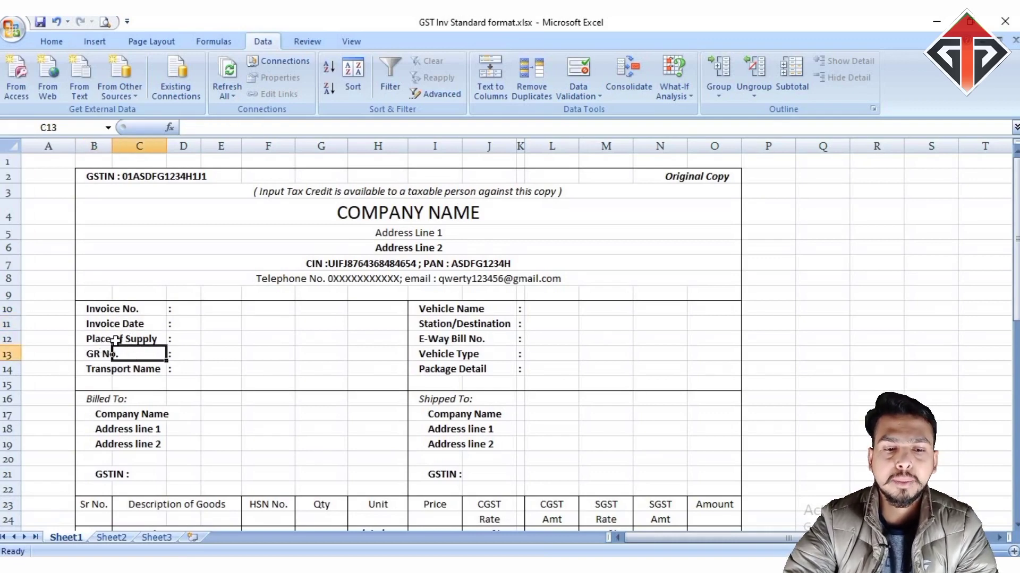
{"action": "left_click", "coordinate": [115, 339]}
{"action": "left_click", "coordinate": [109, 355]}
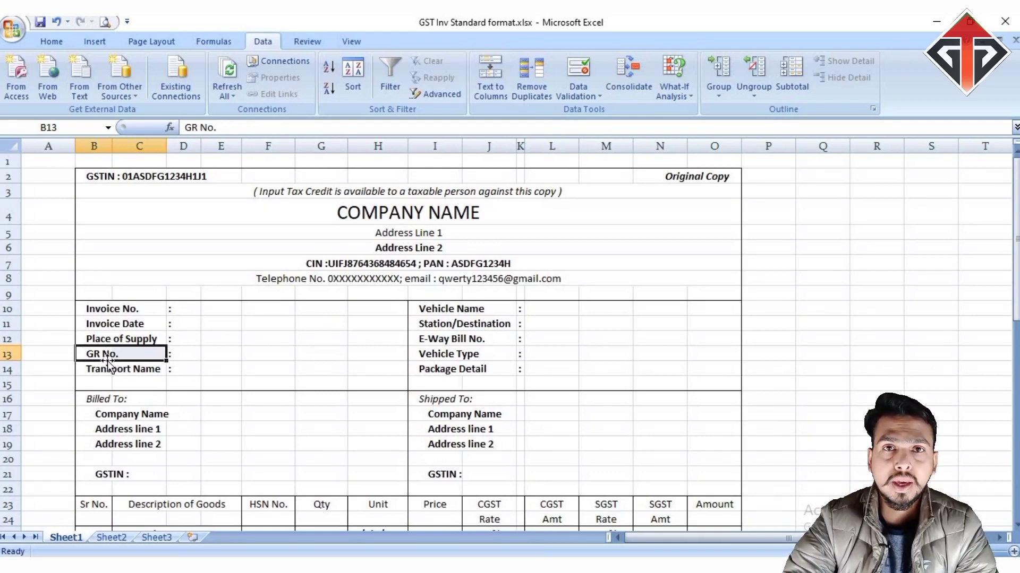
{"action": "left_click_drag", "start_coordinate": [96, 353], "coordinate": [154, 351]}
{"action": "left_click", "coordinate": [113, 371]}
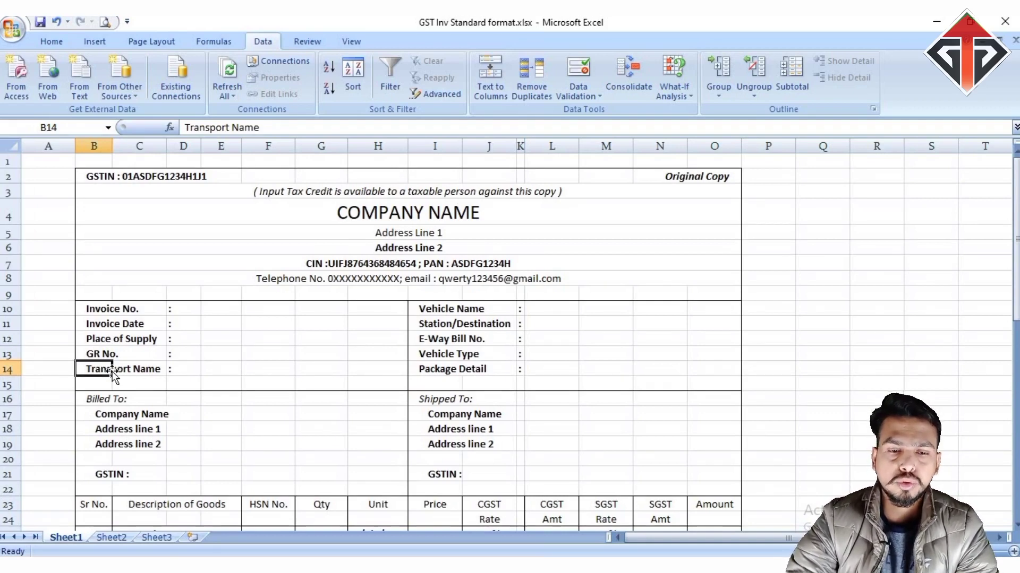
- Examine the dispatch fields in column I: vehicle, Station/Destination, E-Way Bill No., Vehicle Type and Package Detail
{"action": "left_click_drag", "start_coordinate": [421, 313], "coordinate": [709, 380]}
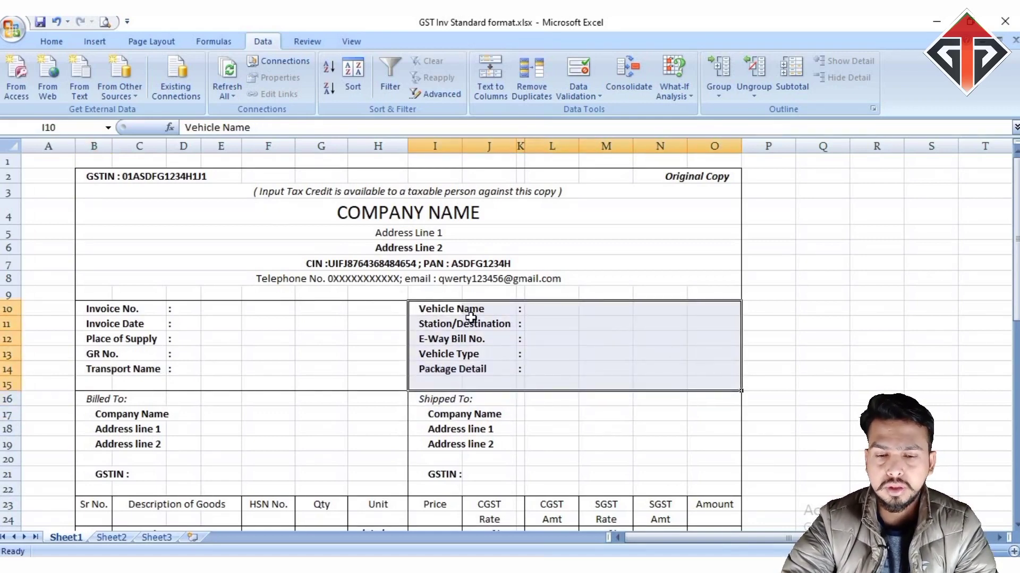
{"action": "left_click", "coordinate": [455, 313]}
{"action": "left_click", "coordinate": [533, 310]}
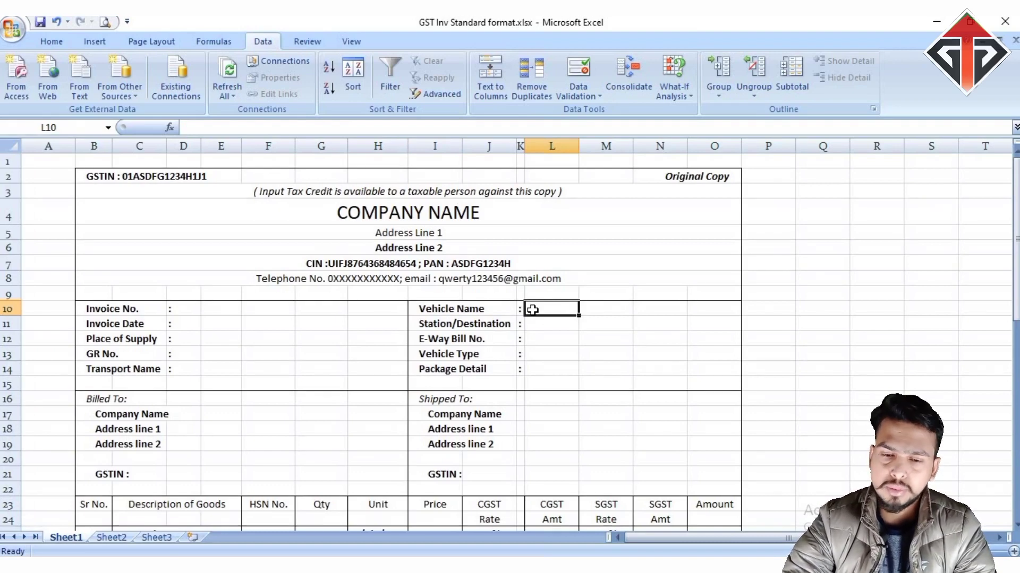
{"action": "left_click", "coordinate": [443, 329]}
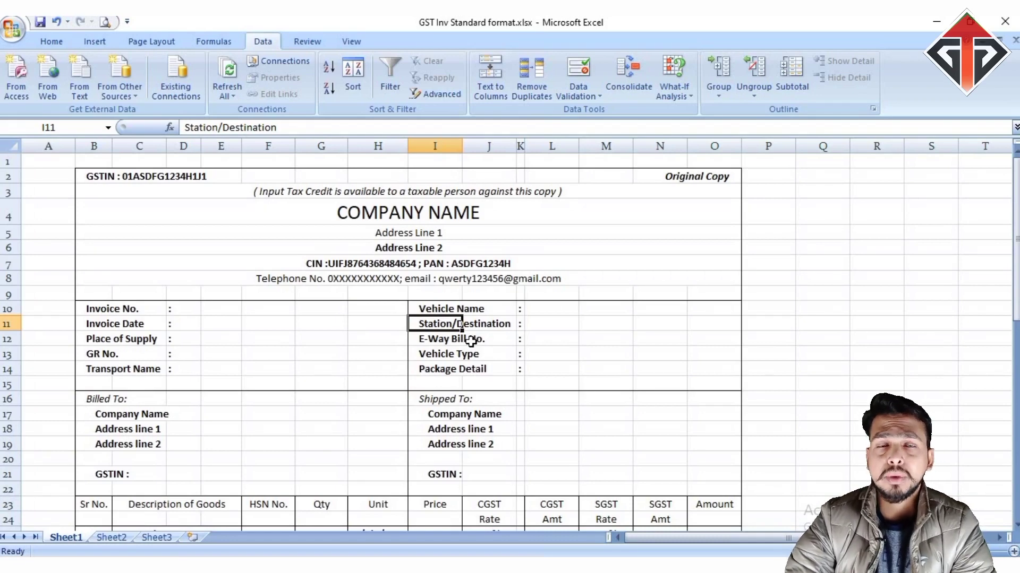
{"action": "left_click", "coordinate": [442, 340]}
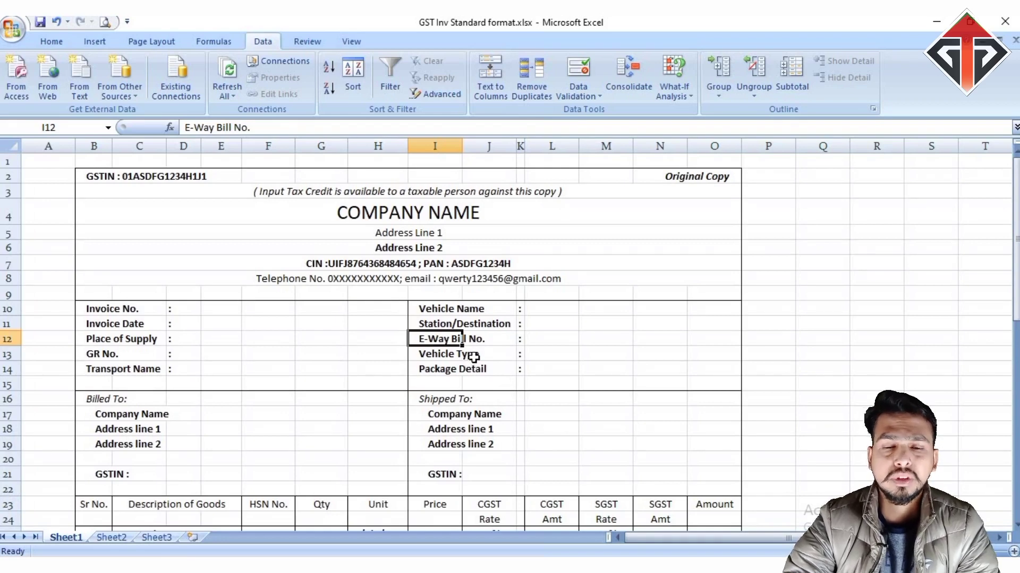
{"action": "left_click", "coordinate": [446, 353]}
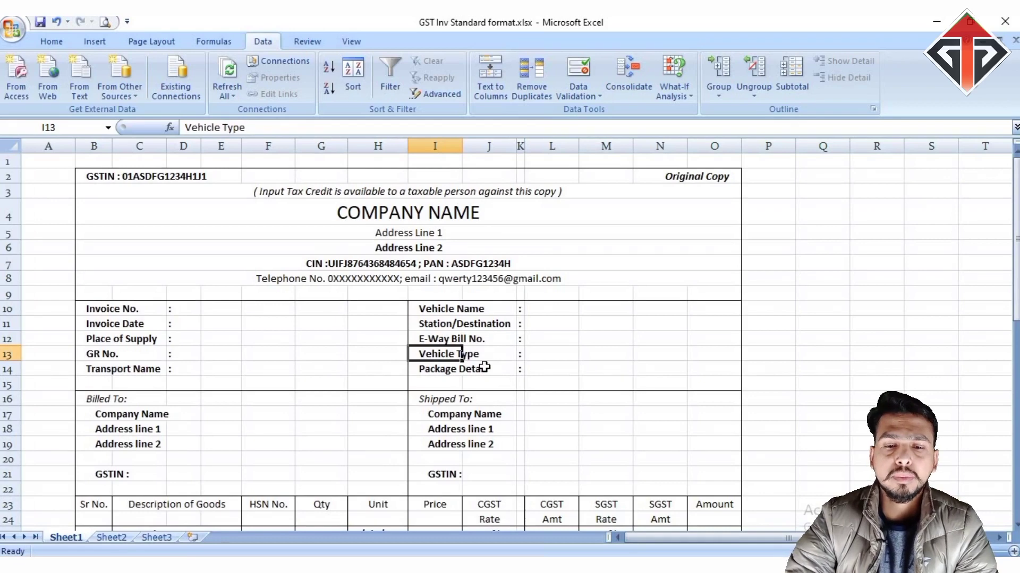
- Change the label in cell I10 to "Vehicle No."
{"action": "left_click", "coordinate": [455, 314]}
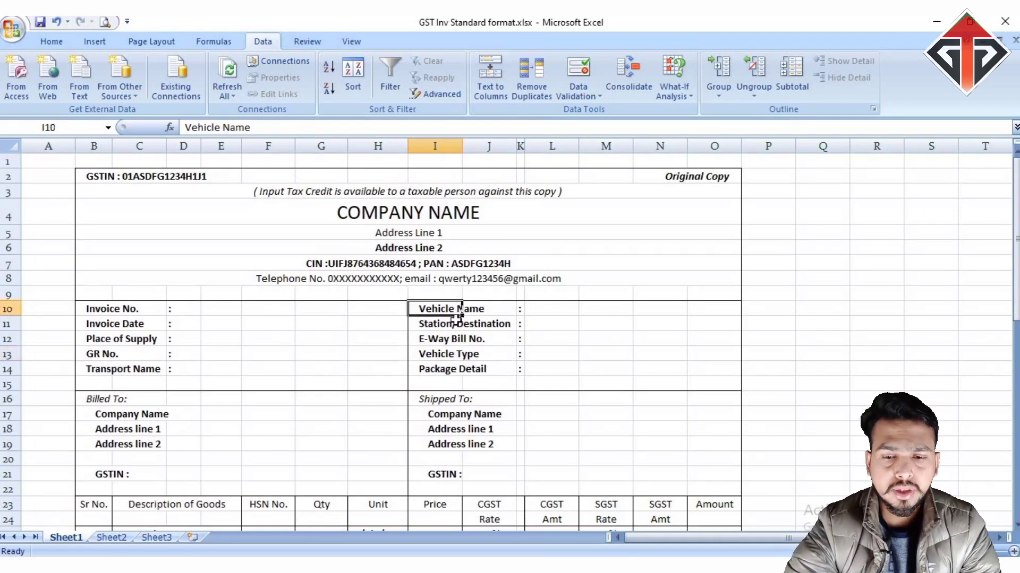
{"action": "double_click", "coordinate": [456, 310]}
{"action": "left_click_drag", "start_coordinate": [485, 310], "coordinate": [458, 309]}
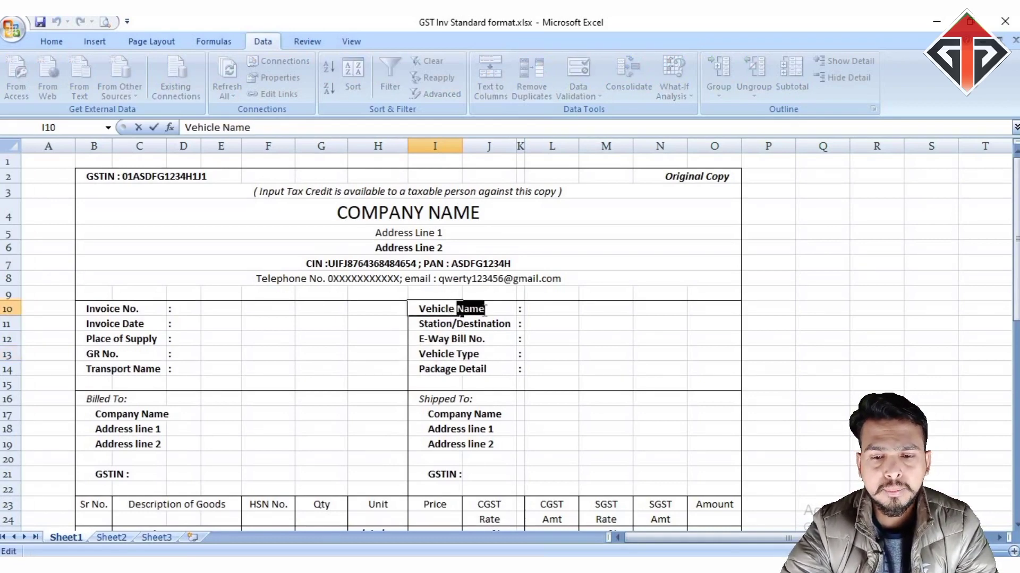
{"action": "type", "text": "No."}
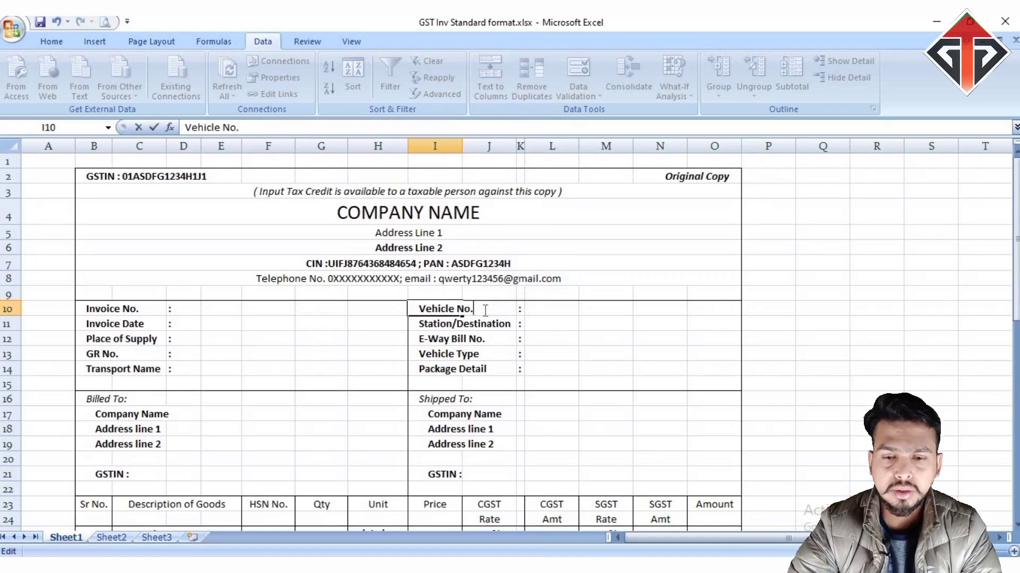
- Commit the "Vehicle No." label in cell I10 and review the Vehicle Type and Package Detail fields in I13 and I14
{"action": "left_click", "coordinate": [537, 306]}
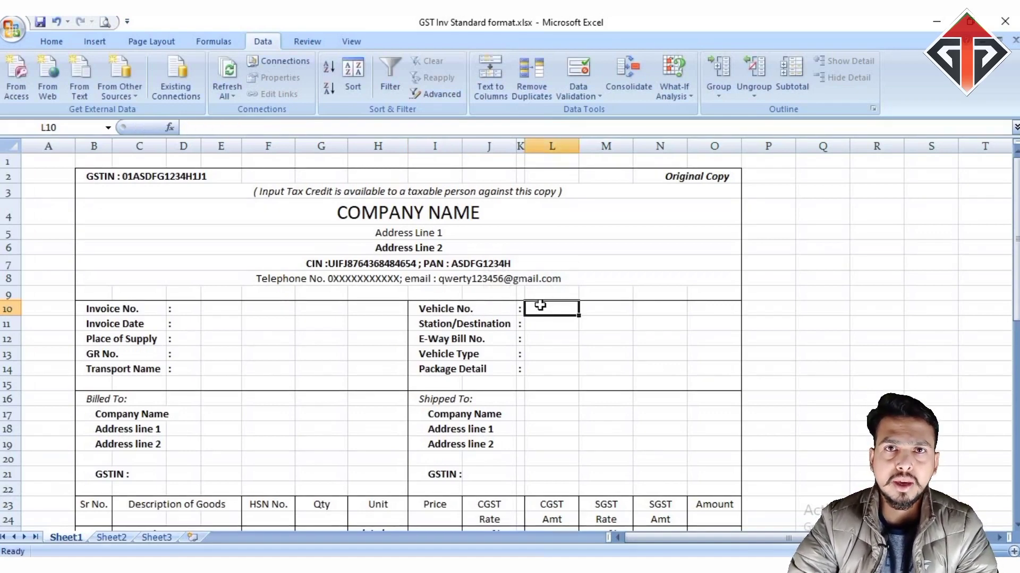
{"action": "left_click", "coordinate": [461, 355]}
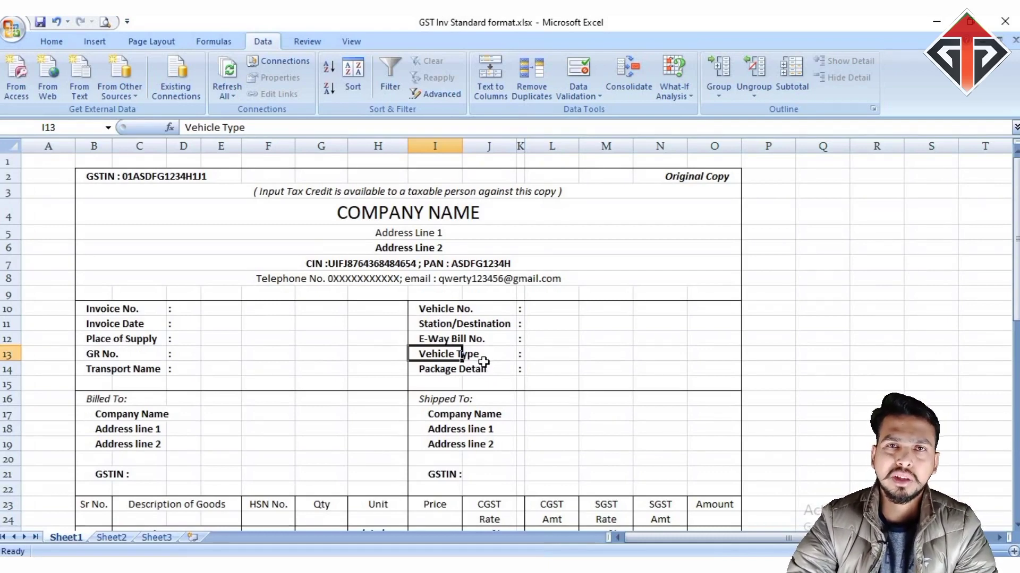
{"action": "left_click", "coordinate": [449, 367]}
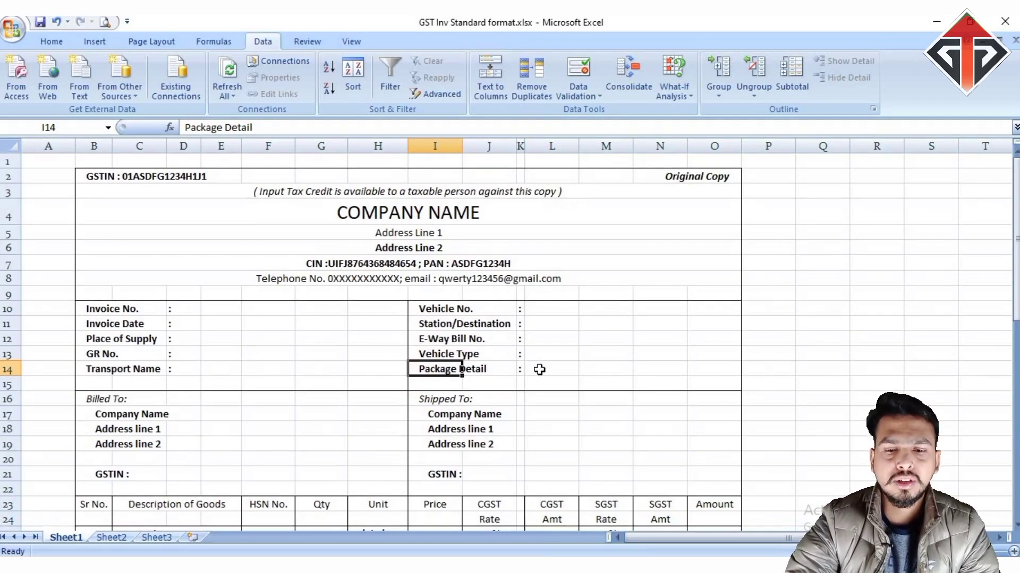
{"action": "scroll", "coordinate": [547, 368], "scroll_direction": "down", "scroll_amount": 2}
{"action": "scroll", "coordinate": [549, 369], "scroll_direction": "up", "scroll_amount": 1}
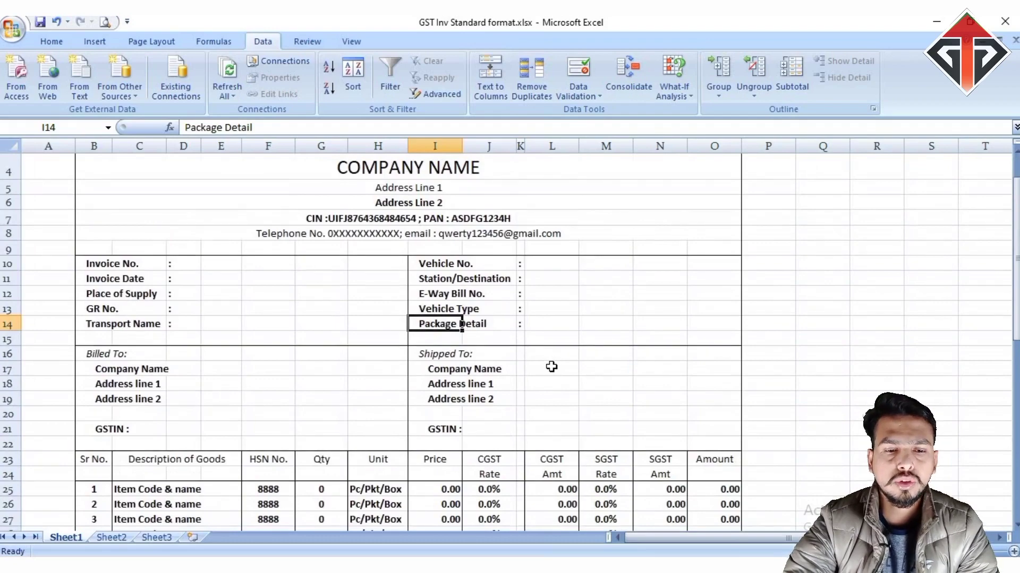
{"action": "scroll", "coordinate": [551, 367], "scroll_direction": "down", "scroll_amount": 1}
{"action": "scroll", "coordinate": [478, 356], "scroll_direction": "up", "scroll_amount": 2}
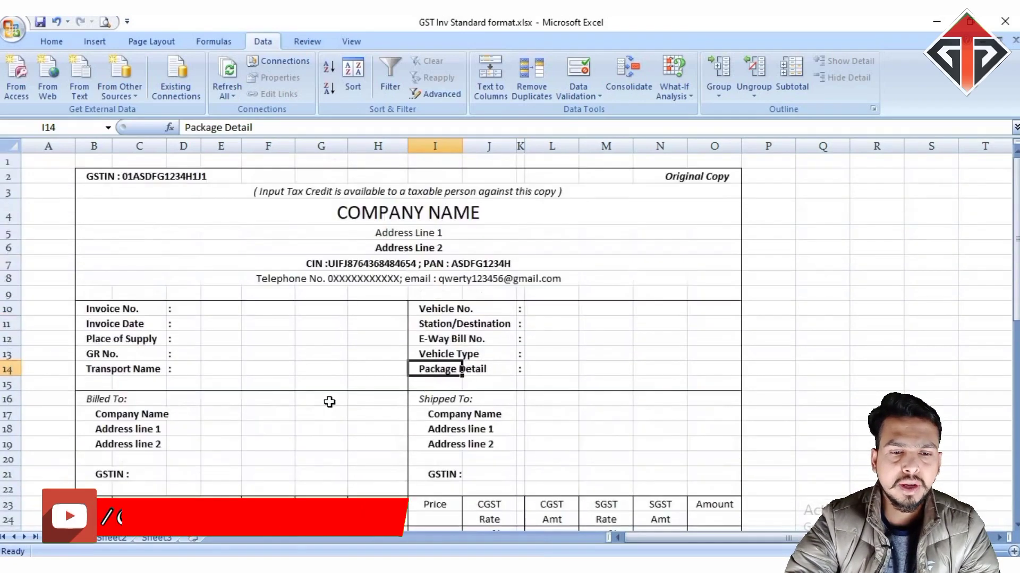
- Examine the Billed To block in rows 16 to 22: Company Name, Address line 1, Address line 2 and GSTIN
{"action": "scroll", "coordinate": [238, 377], "scroll_direction": "down", "scroll_amount": 2}
{"action": "left_click_drag", "start_coordinate": [98, 301], "coordinate": [704, 380]}
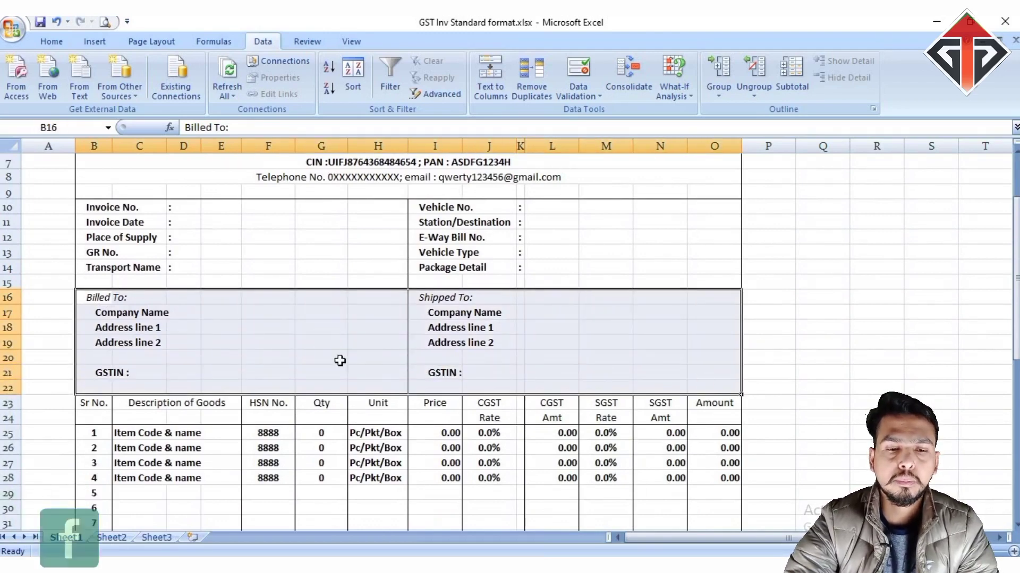
{"action": "left_click", "coordinate": [340, 359]}
{"action": "left_click", "coordinate": [102, 306]}
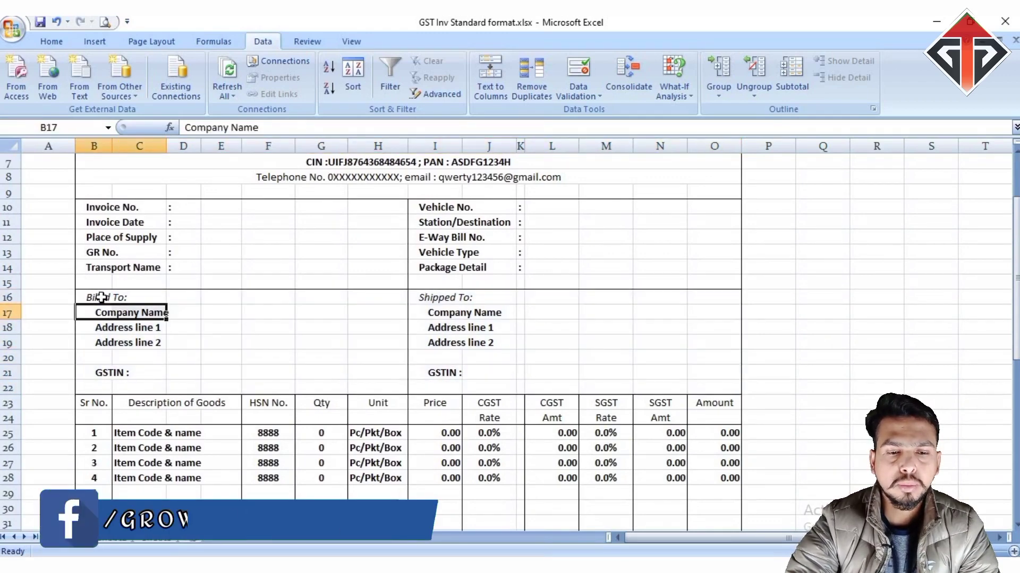
{"action": "left_click_drag", "start_coordinate": [93, 297], "coordinate": [168, 298]}
{"action": "left_click", "coordinate": [98, 313]}
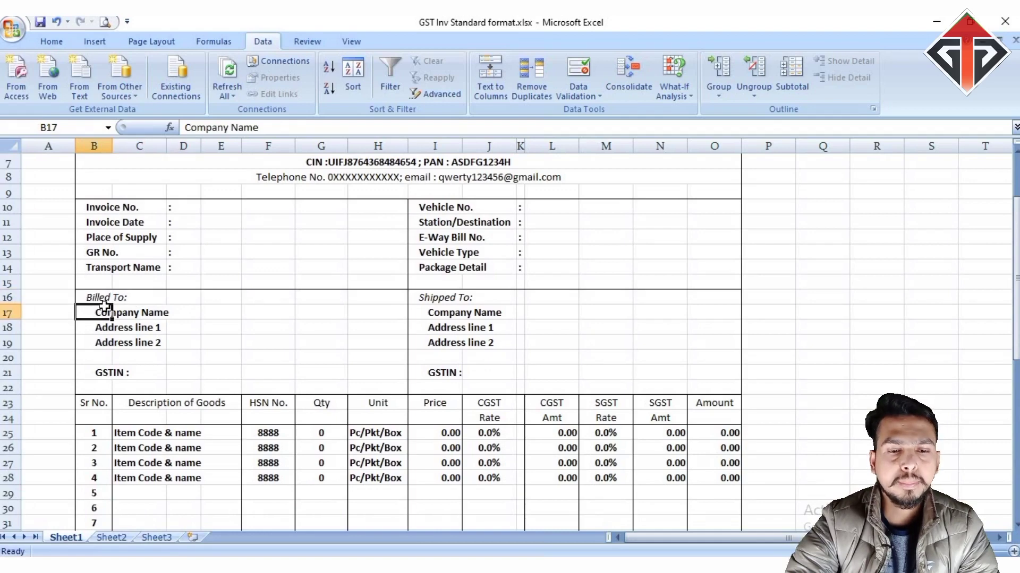
{"action": "left_click_drag", "start_coordinate": [95, 298], "coordinate": [357, 384]}
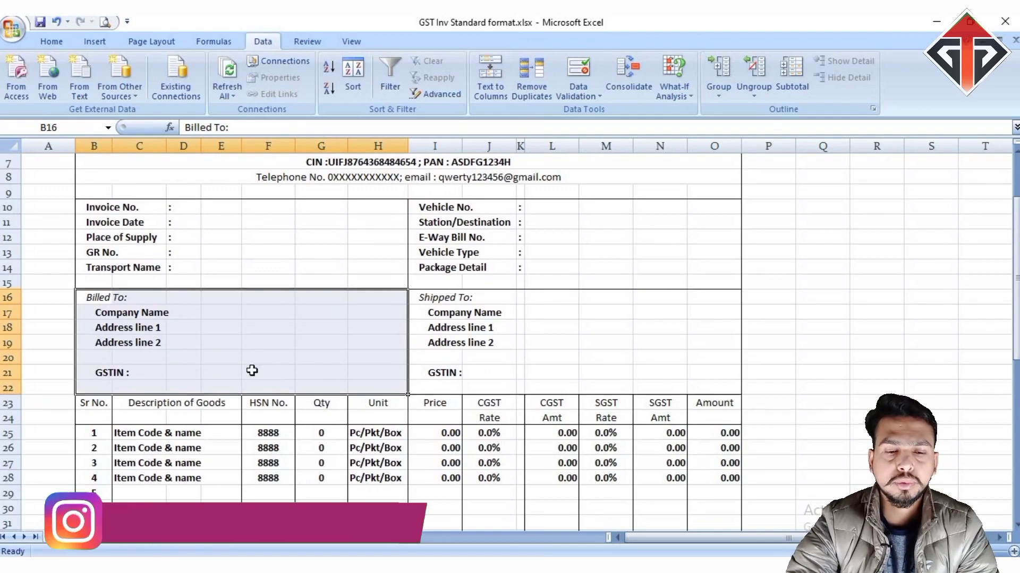
{"action": "left_click", "coordinate": [115, 313]}
{"action": "left_click_drag", "start_coordinate": [98, 299], "coordinate": [157, 341]}
{"action": "left_click", "coordinate": [108, 313]}
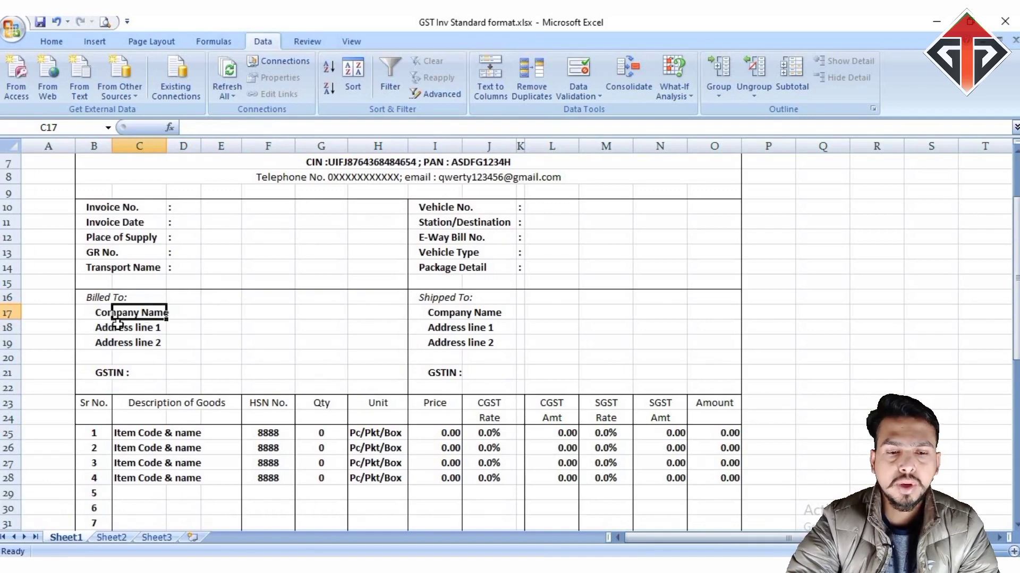
{"action": "left_click_drag", "start_coordinate": [104, 317], "coordinate": [168, 350]}
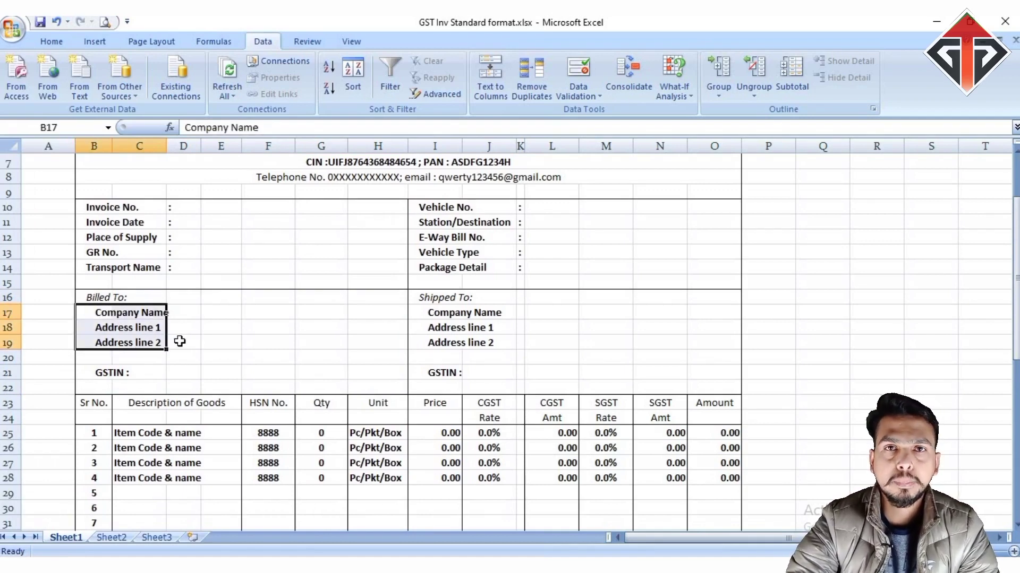
{"action": "left_click_drag", "start_coordinate": [88, 373], "coordinate": [191, 377]}
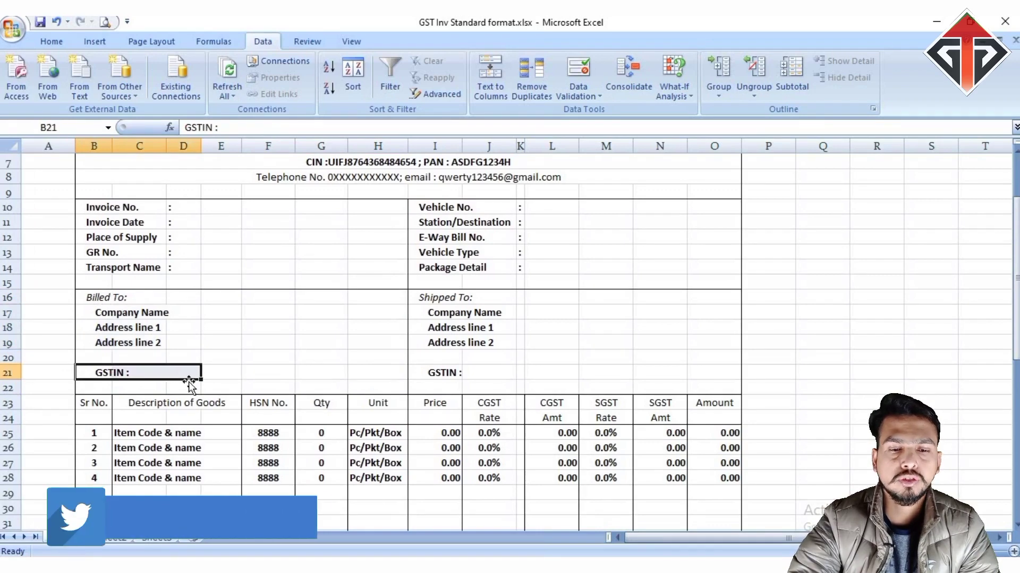
- Compare the Shipped To block with the Billed To block in rows 16 to 21, checking the Station/Destination field in I11 as well
{"action": "left_click_drag", "start_coordinate": [431, 299], "coordinate": [550, 375]}
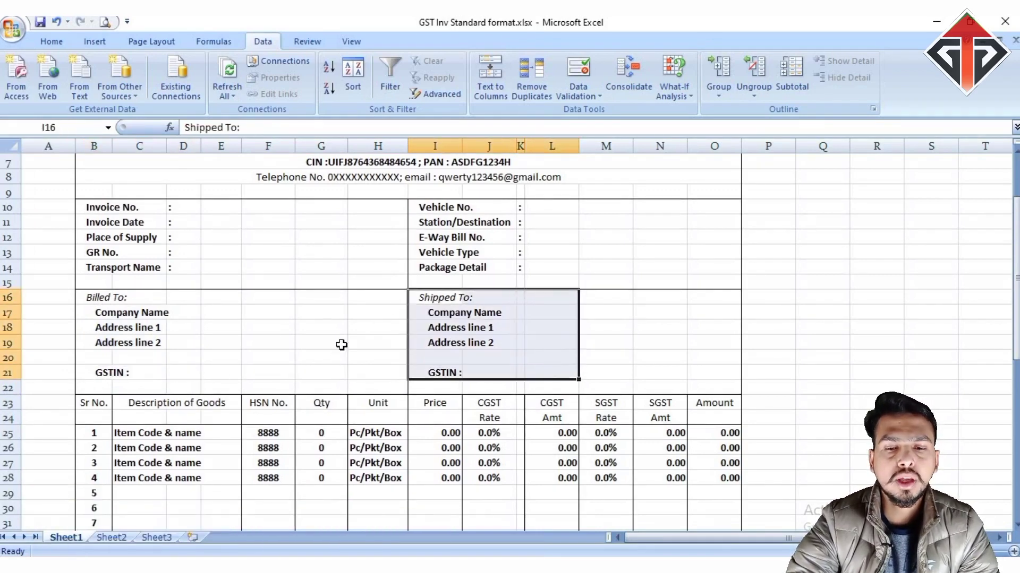
{"action": "left_click_drag", "start_coordinate": [87, 296], "coordinate": [178, 367]}
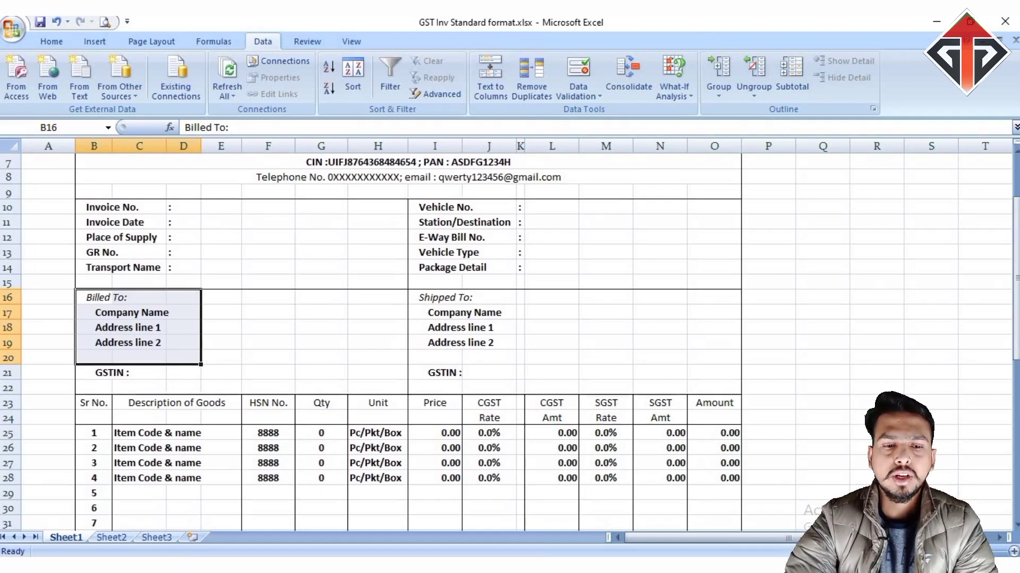
{"action": "left_click_drag", "start_coordinate": [139, 313], "coordinate": [180, 342]}
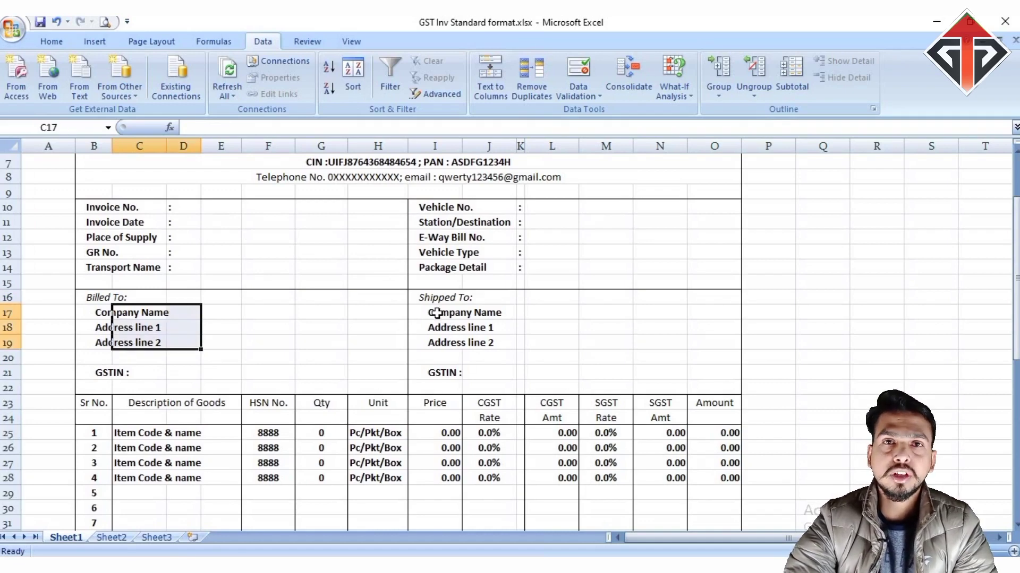
{"action": "left_click_drag", "start_coordinate": [436, 297], "coordinate": [607, 371]}
{"action": "left_click", "coordinate": [476, 299]}
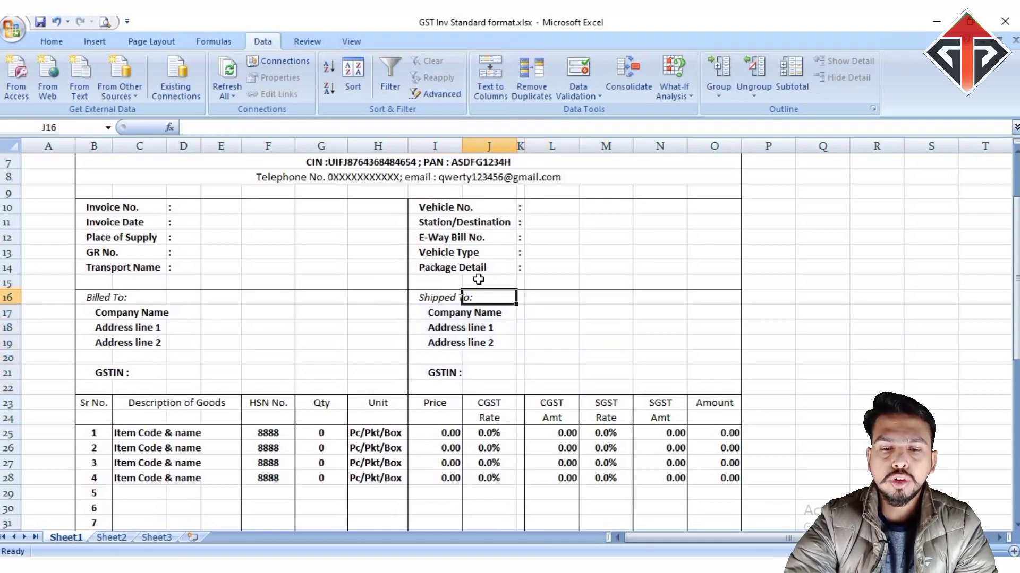
{"action": "left_click", "coordinate": [448, 222]}
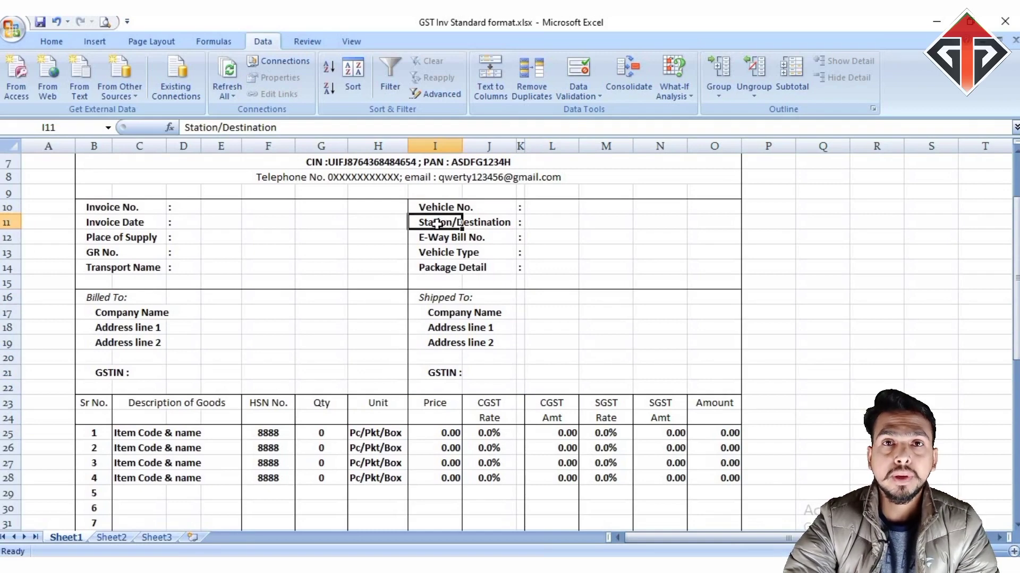
{"action": "left_click", "coordinate": [544, 227]}
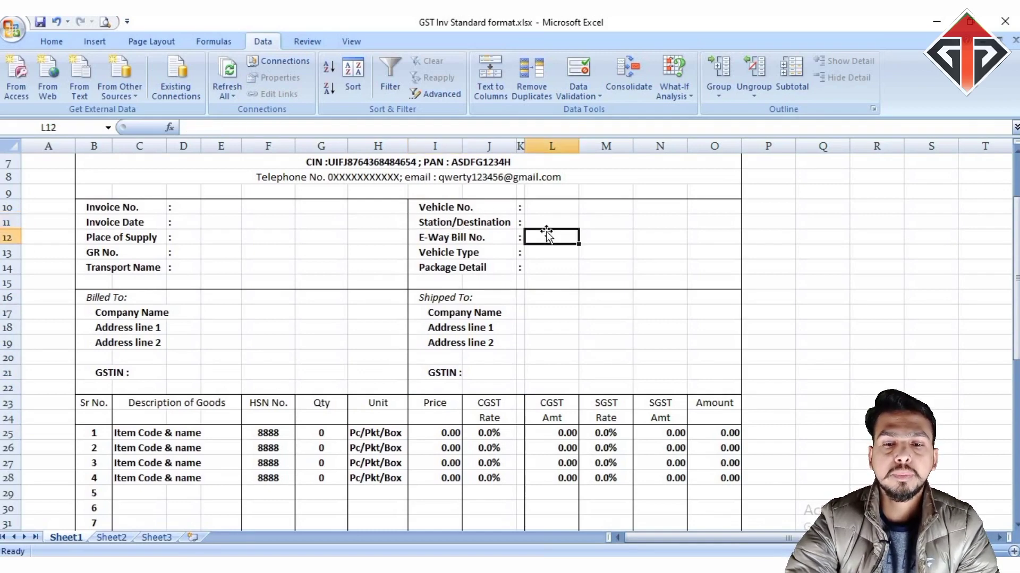
{"action": "left_click_drag", "start_coordinate": [101, 296], "coordinate": [193, 359]}
{"action": "left_click_drag", "start_coordinate": [446, 298], "coordinate": [538, 371]}
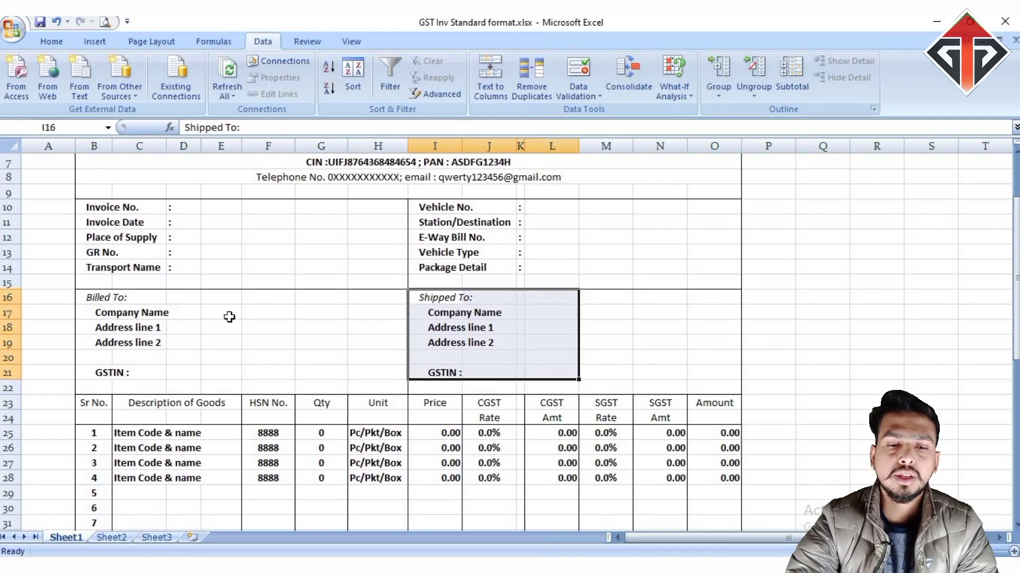
{"action": "left_click_drag", "start_coordinate": [130, 298], "coordinate": [130, 331]}
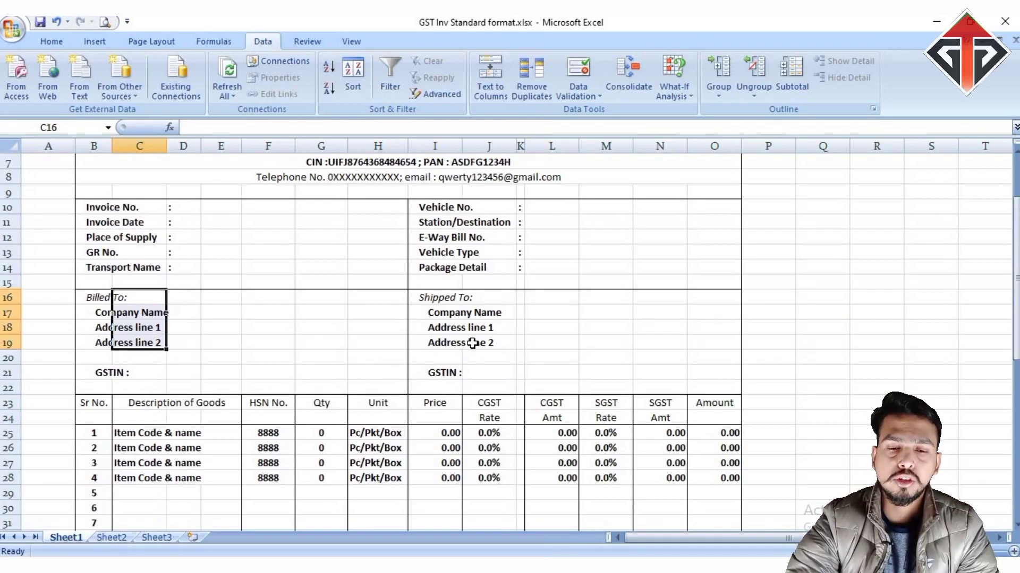
- Examine the overall layout of the item table from the Sr No. column to the Amount column, starting at row 23
{"action": "scroll", "coordinate": [472, 343], "scroll_direction": "down", "scroll_amount": 1}
{"action": "scroll", "coordinate": [472, 343], "scroll_direction": "up", "scroll_amount": 1}
{"action": "scroll", "coordinate": [476, 345], "scroll_direction": "down", "scroll_amount": 4}
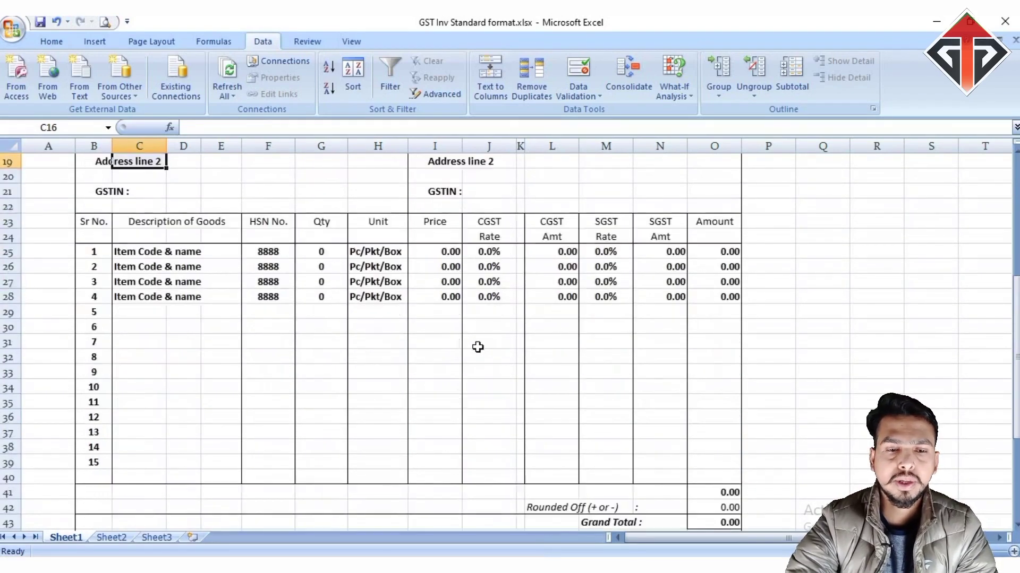
{"action": "scroll", "coordinate": [478, 347], "scroll_direction": "up", "scroll_amount": 2}
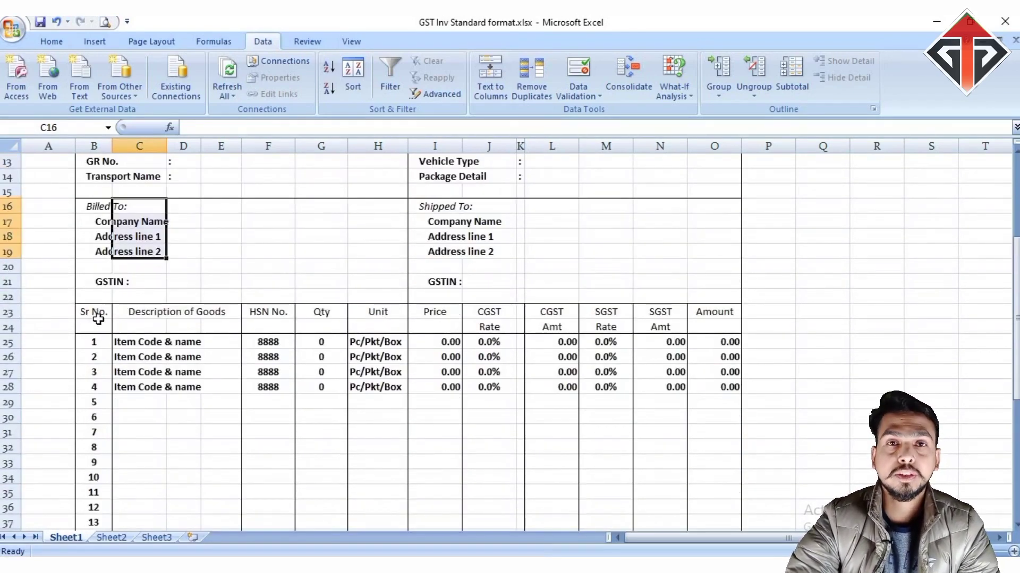
{"action": "left_click_drag", "start_coordinate": [98, 319], "coordinate": [701, 502]}
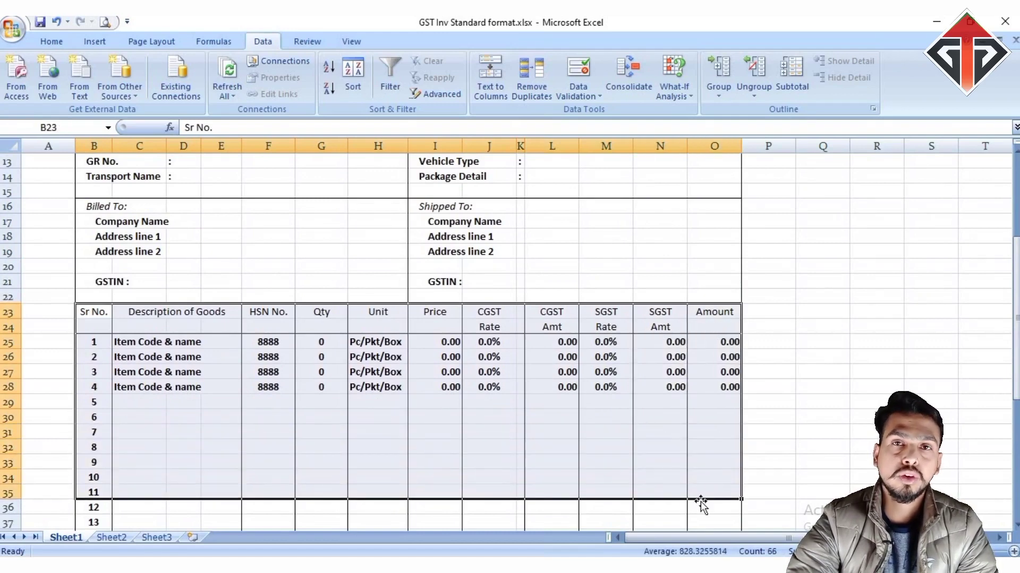
{"action": "scroll", "coordinate": [579, 478], "scroll_direction": "down", "scroll_amount": 1}
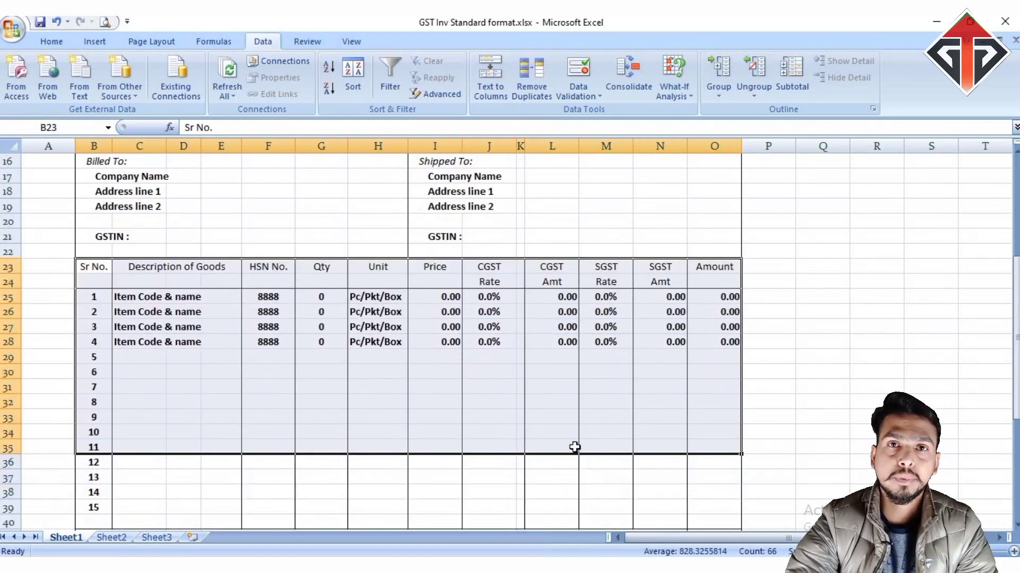
{"action": "left_click", "coordinate": [562, 420]}
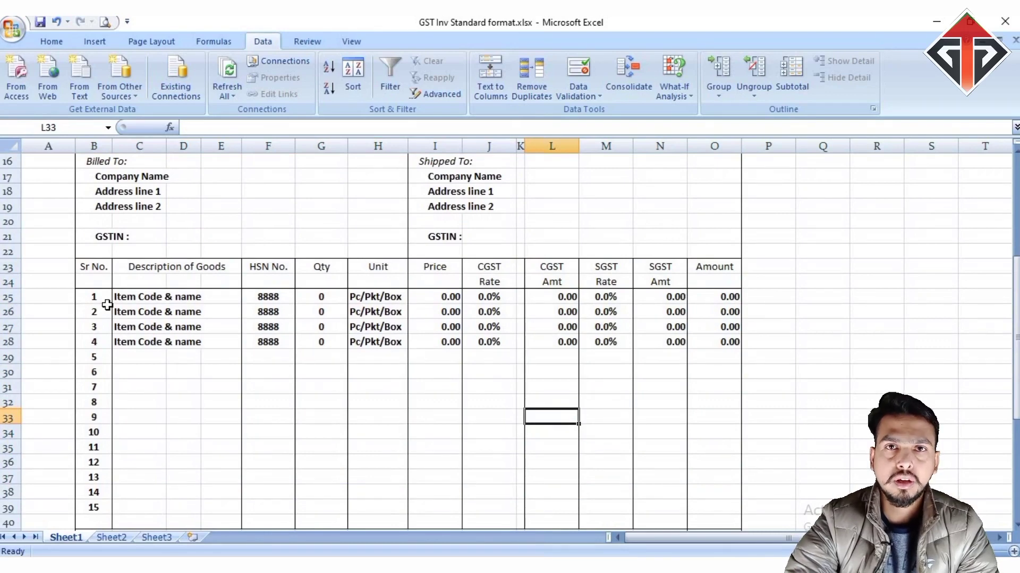
- Examine the Sr No. and Description of Goods columns, including the item code and name entries in C25 to C28
{"action": "left_click", "coordinate": [123, 293]}
{"action": "left_click", "coordinate": [91, 284]}
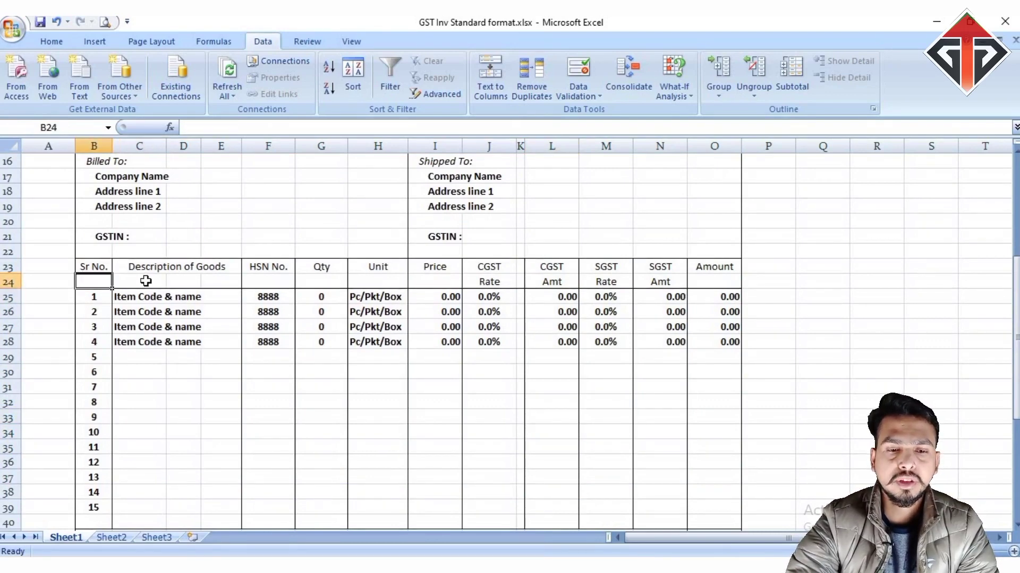
{"action": "left_click", "coordinate": [146, 281]}
{"action": "left_click", "coordinate": [157, 297]}
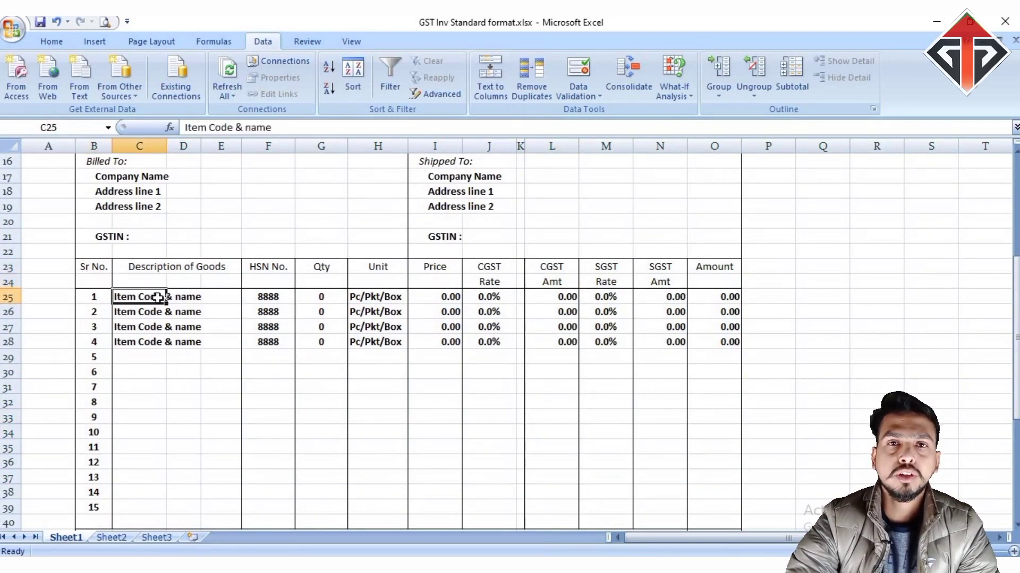
{"action": "left_click", "coordinate": [149, 325]}
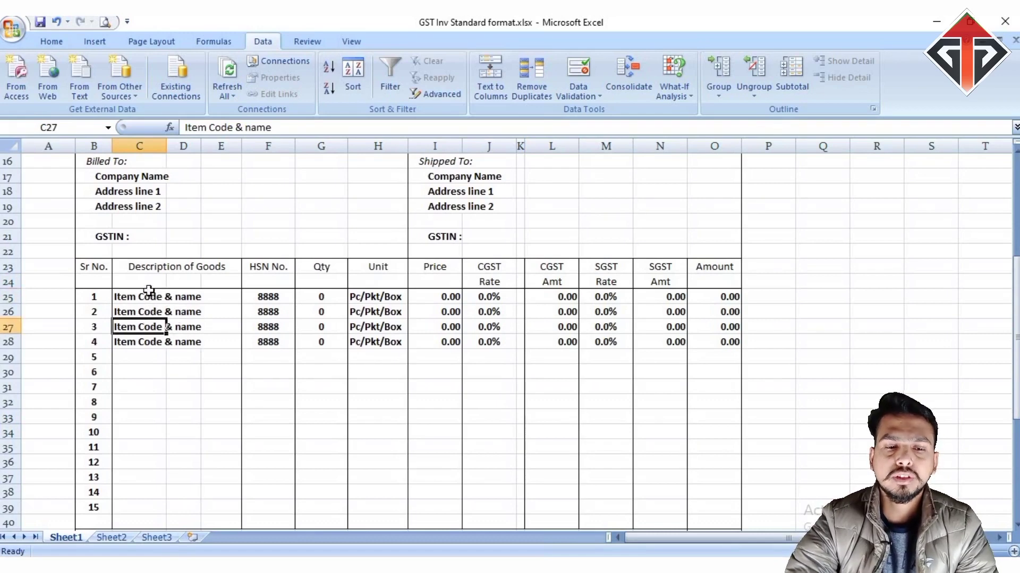
{"action": "left_click_drag", "start_coordinate": [149, 291], "coordinate": [202, 345]}
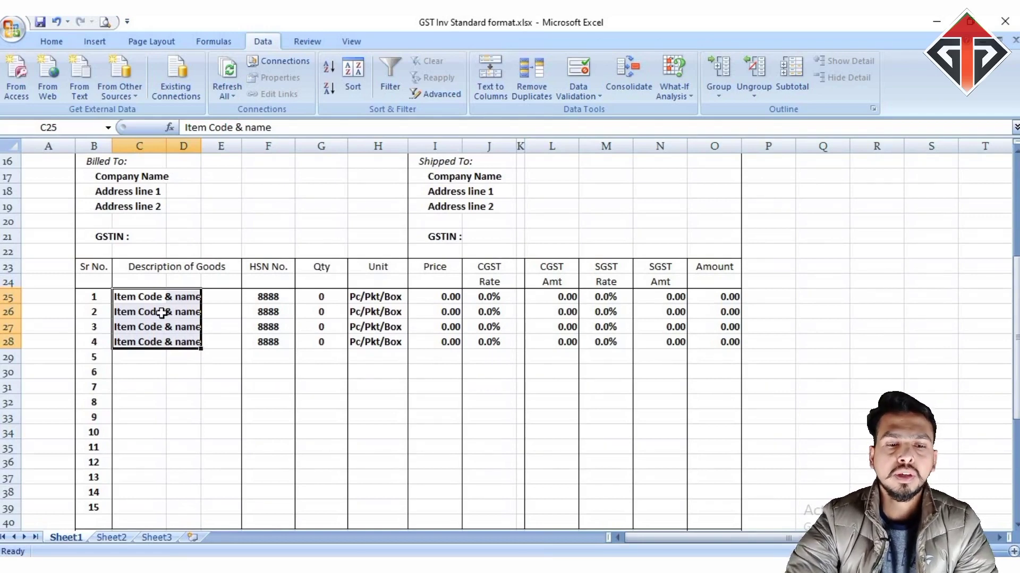
- Examine the HSN No. entries in column F and the Qty entry in G25 of the item table
{"action": "left_click", "coordinate": [267, 312]}
{"action": "left_click", "coordinate": [263, 327]}
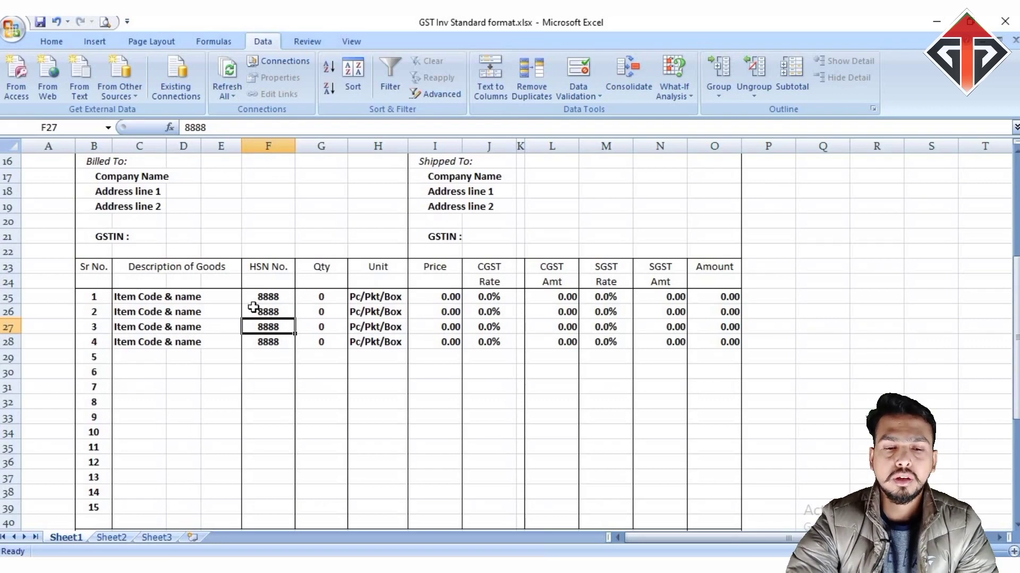
{"action": "left_click", "coordinate": [269, 311]}
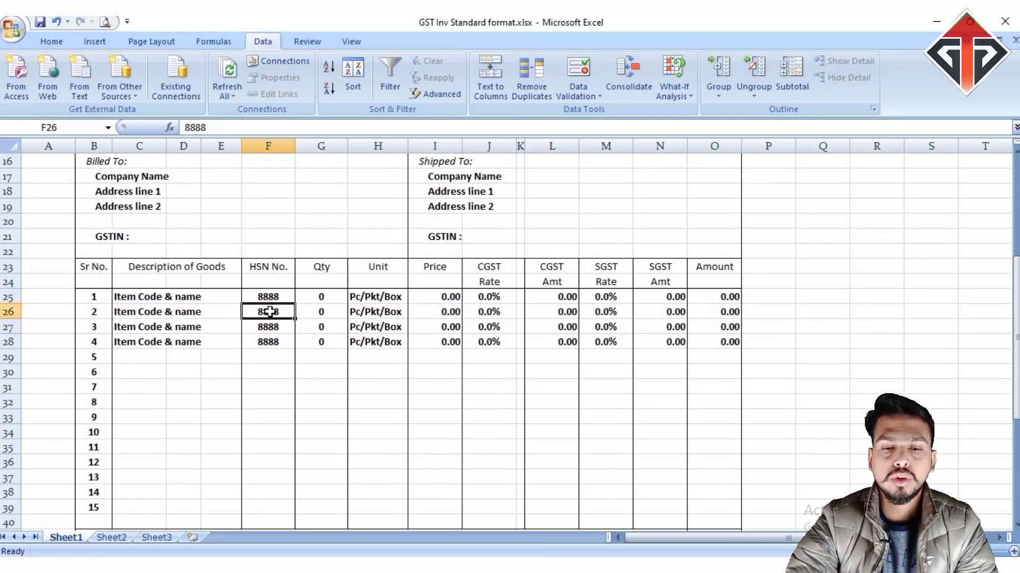
{"action": "left_click_drag", "start_coordinate": [269, 311], "coordinate": [270, 322]}
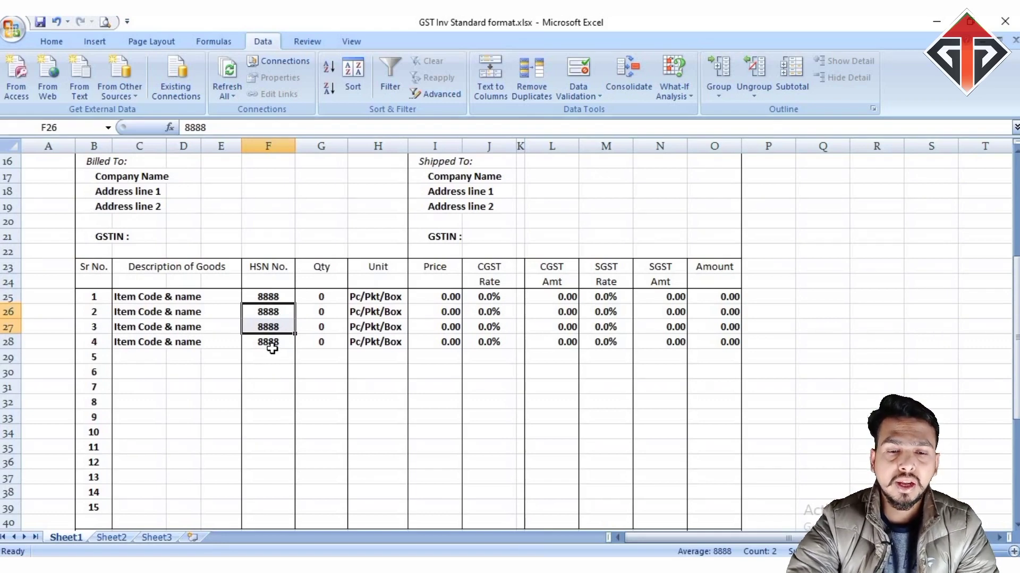
{"action": "left_click", "coordinate": [287, 297]}
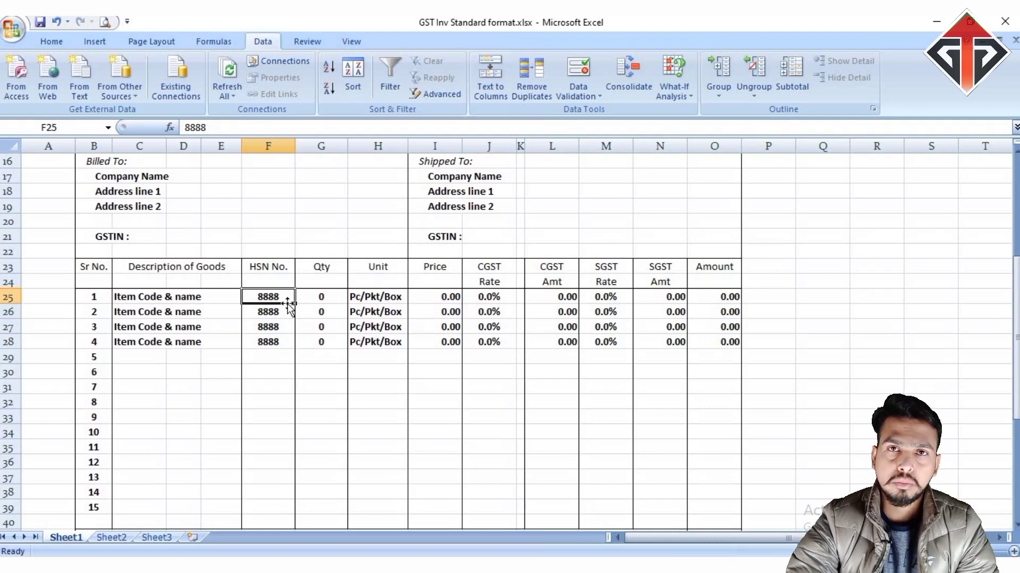
{"action": "left_click", "coordinate": [317, 298]}
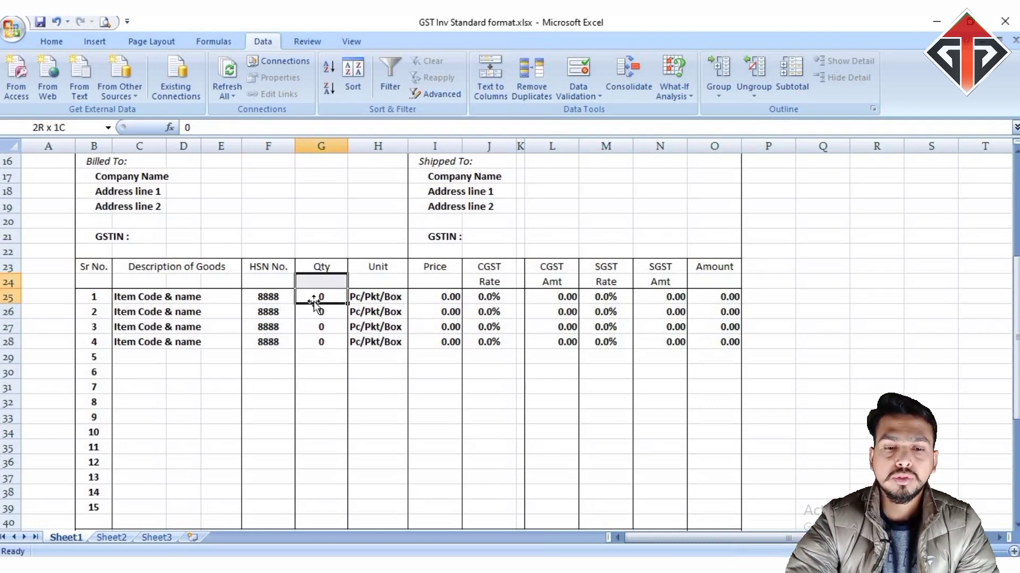
{"action": "left_click_drag", "start_coordinate": [315, 302], "coordinate": [319, 298]}
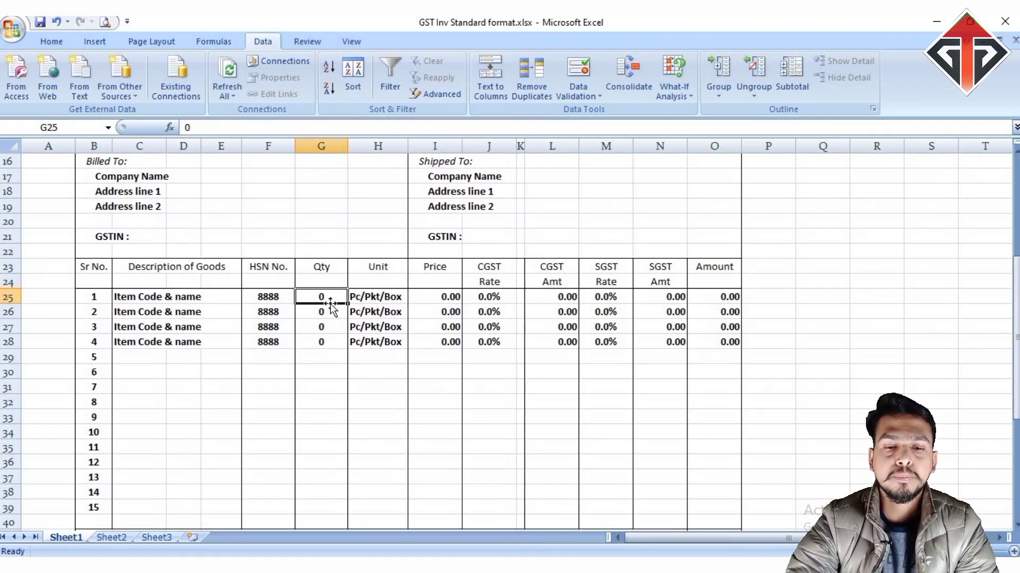
- Set the quantity of the first item in G25 to 5
{"action": "left_click", "coordinate": [371, 295]}
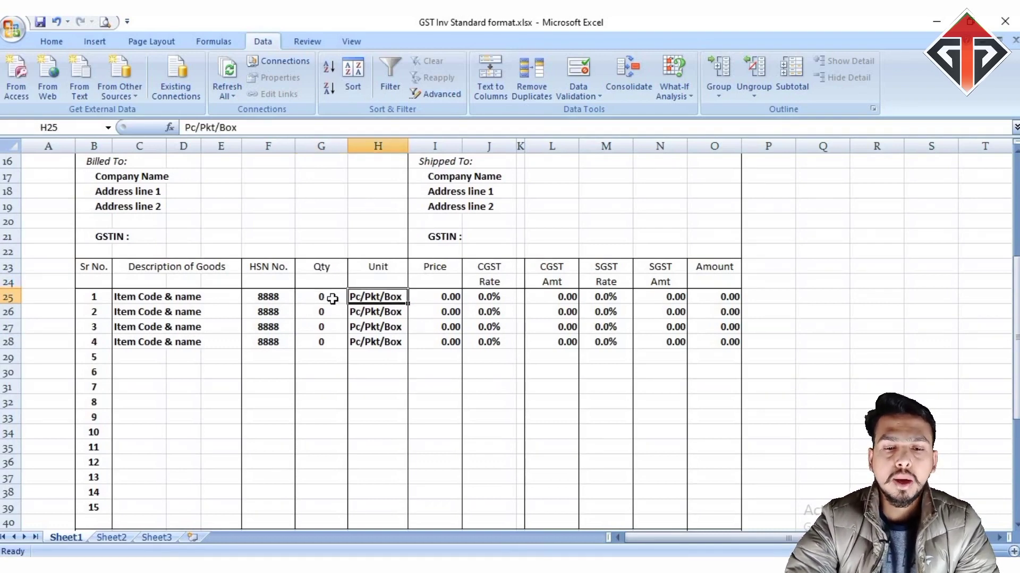
{"action": "left_click", "coordinate": [332, 296]}
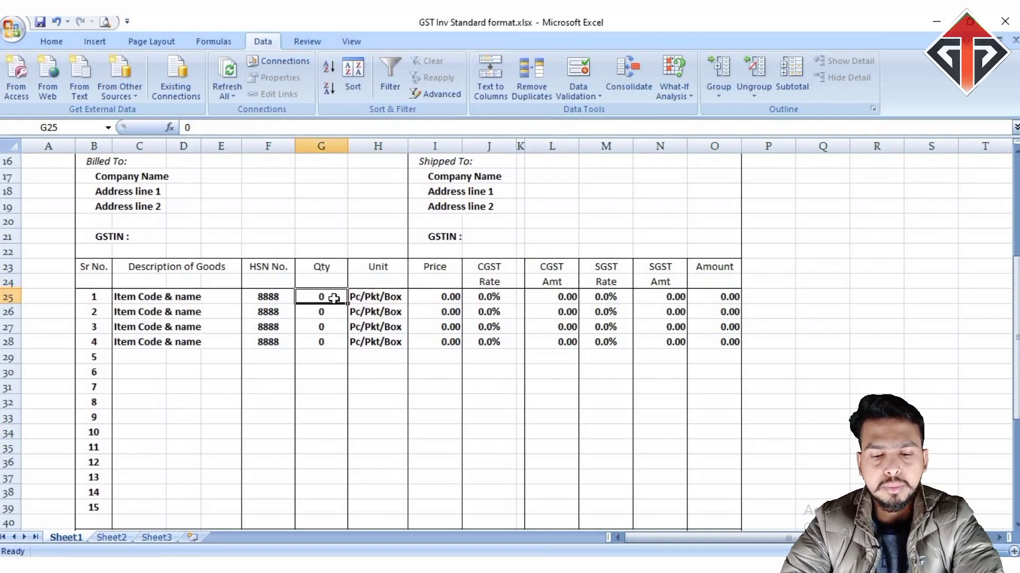
{"action": "type", "text": "5"}
{"action": "key", "text": "Return"}
{"action": "left_click", "coordinate": [343, 298]}
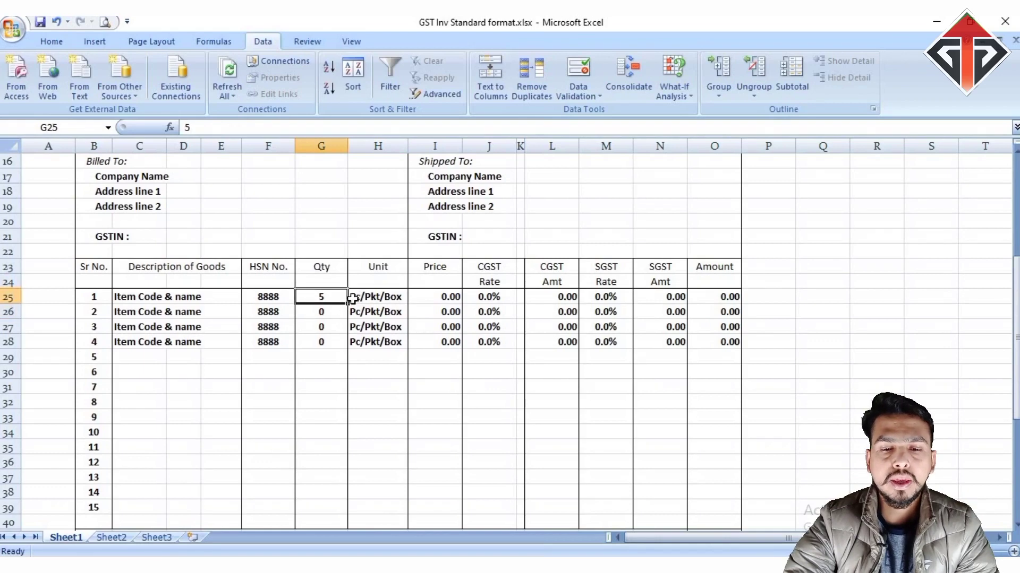
- Examine the Unit column and its Pc/Pkt/Box entries in H25 and H26
{"action": "left_click", "coordinate": [374, 301]}
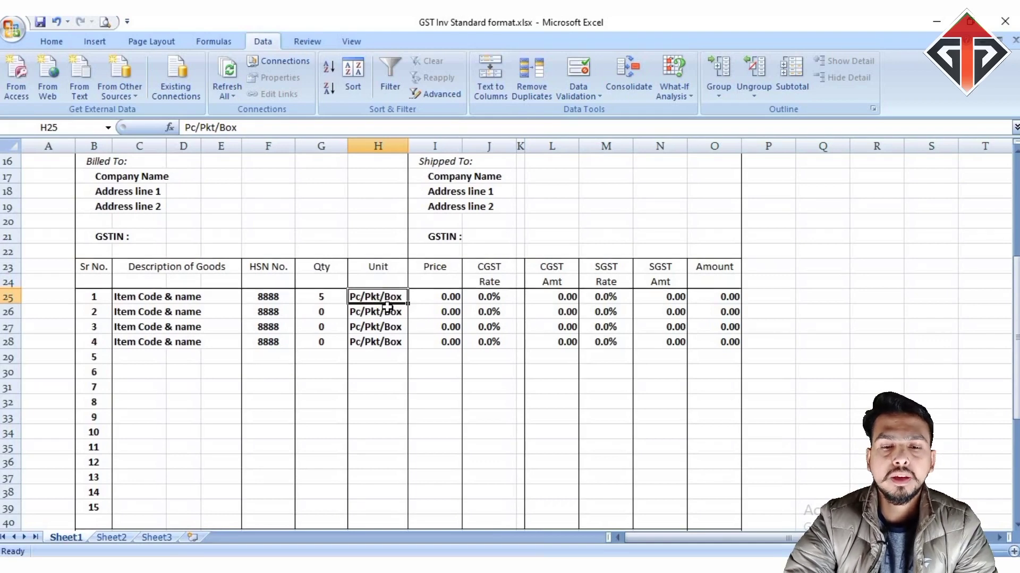
{"action": "left_click", "coordinate": [379, 281]}
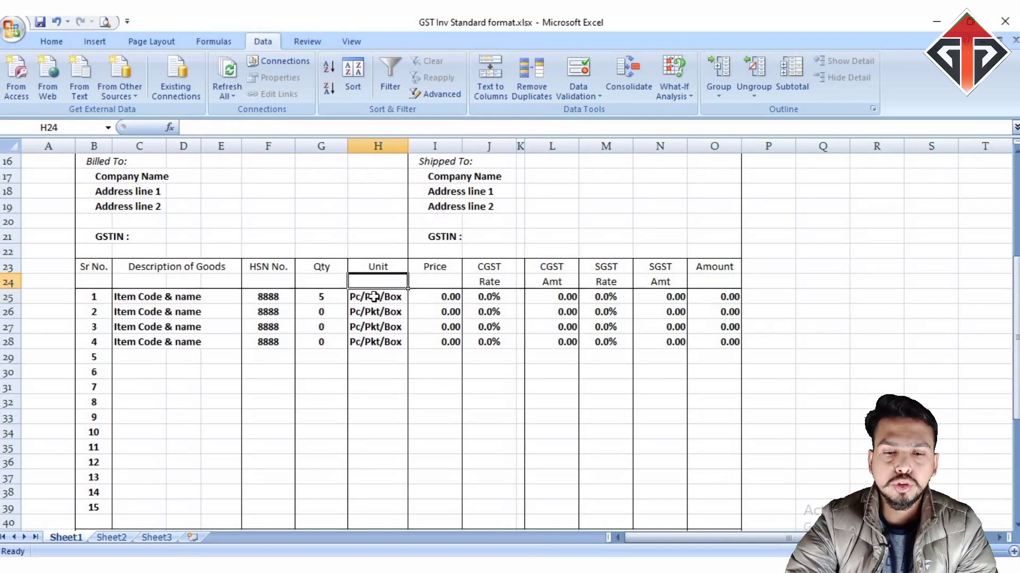
{"action": "left_click", "coordinate": [374, 312]}
{"action": "left_click", "coordinate": [382, 268]}
{"action": "left_click", "coordinate": [374, 308]}
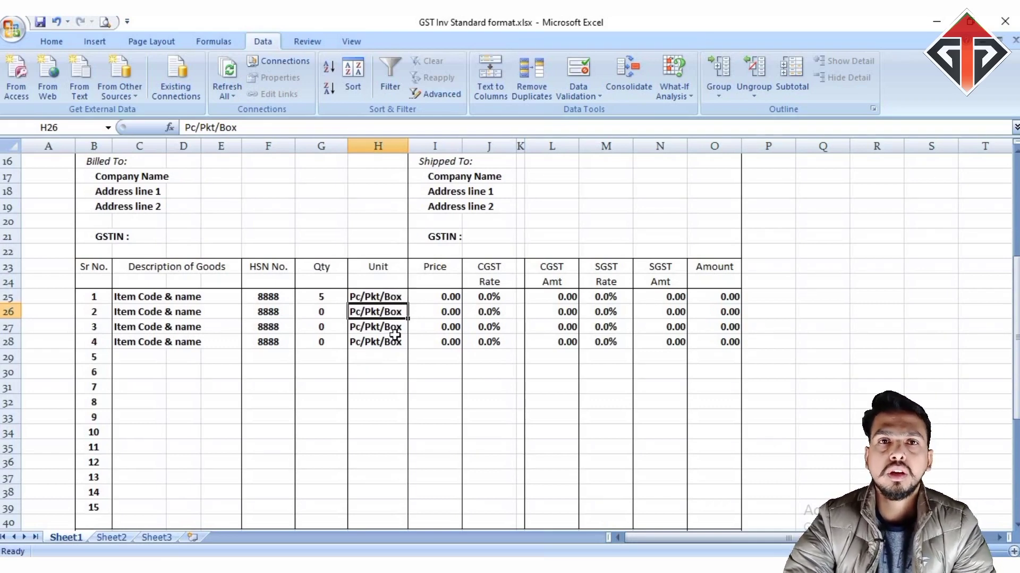
{"action": "left_click", "coordinate": [389, 300]}
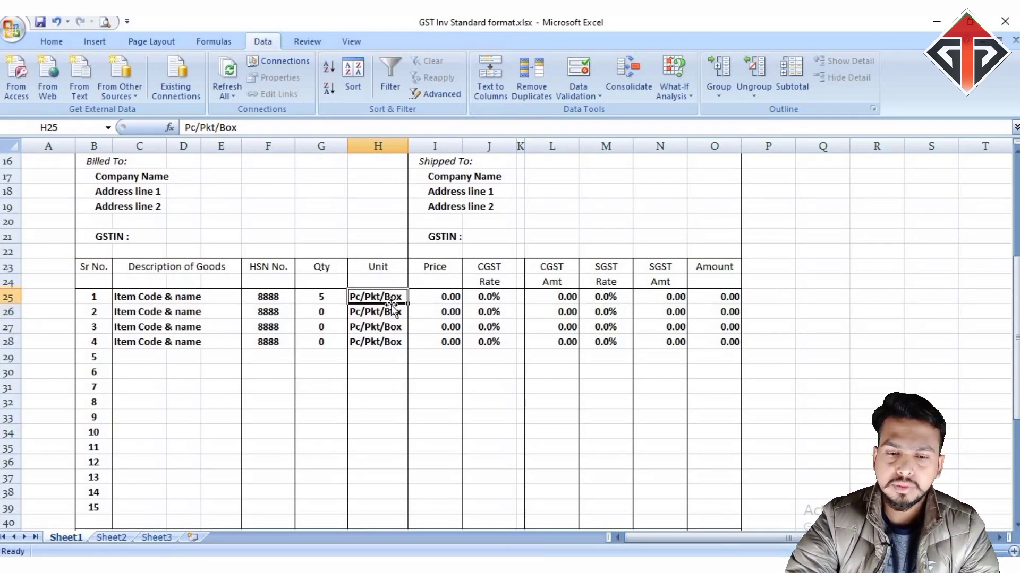
- Set the price of the first item in I25 to 45
{"action": "left_click", "coordinate": [429, 294]}
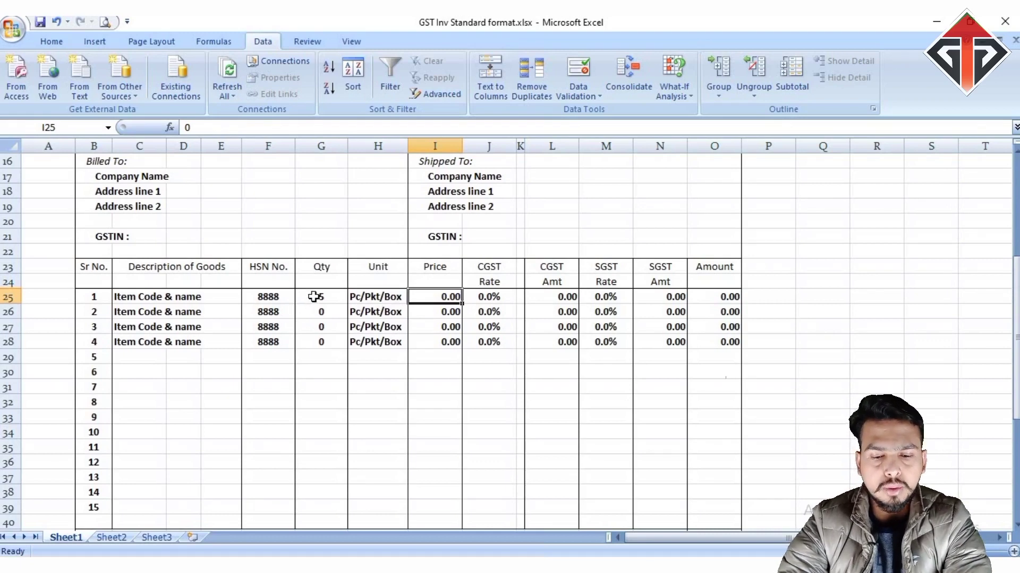
{"action": "type", "text": "45"}
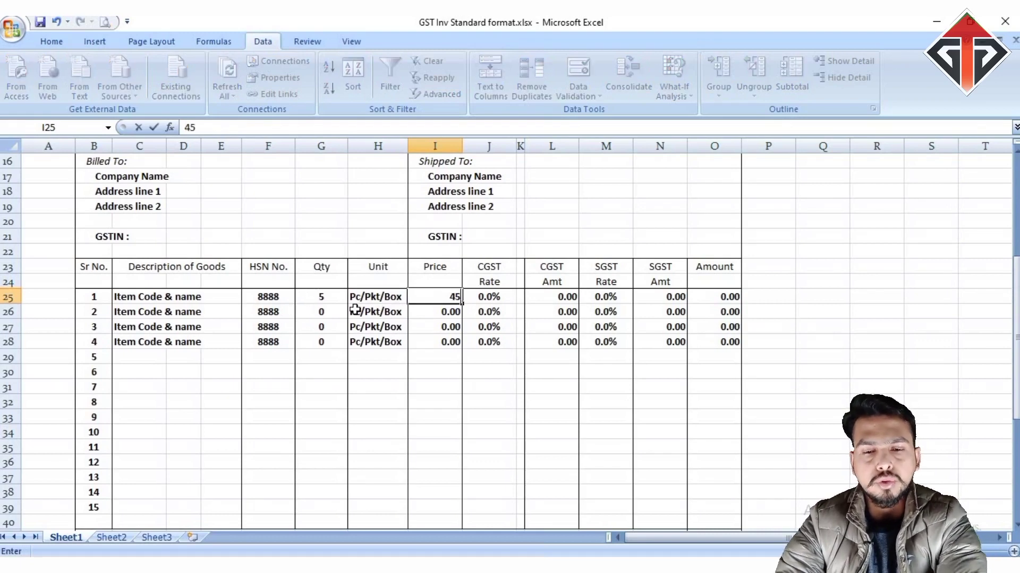
{"action": "left_click", "coordinate": [432, 330]}
{"action": "left_click", "coordinate": [449, 300]}
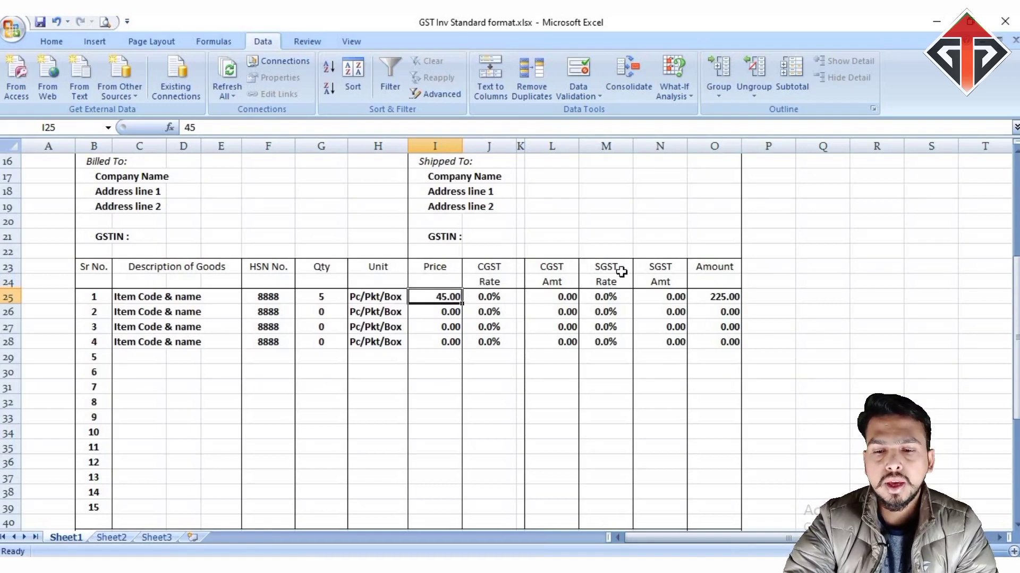
{"action": "left_click", "coordinate": [509, 272]}
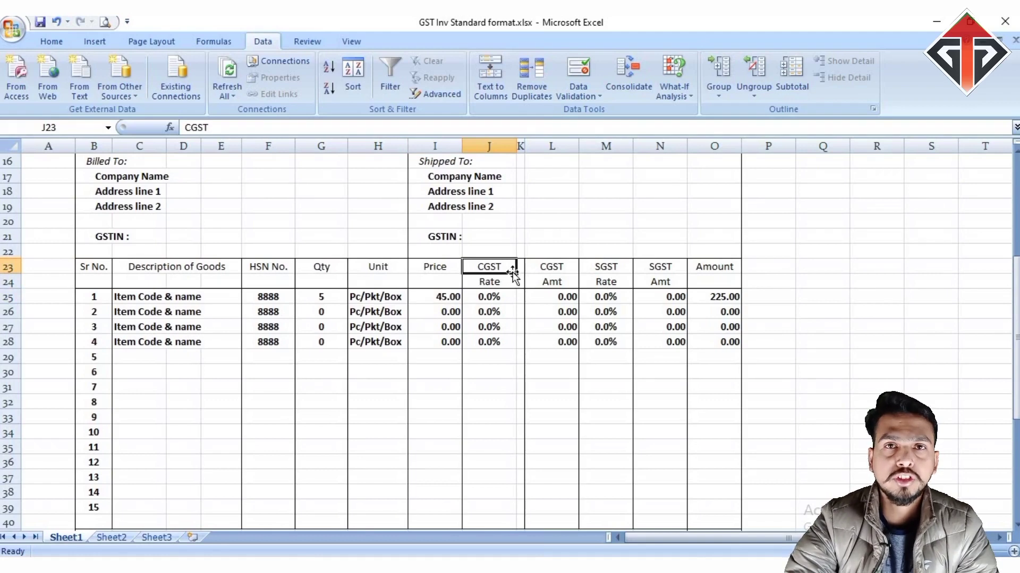
{"action": "left_click_drag", "start_coordinate": [515, 266], "coordinate": [518, 354]}
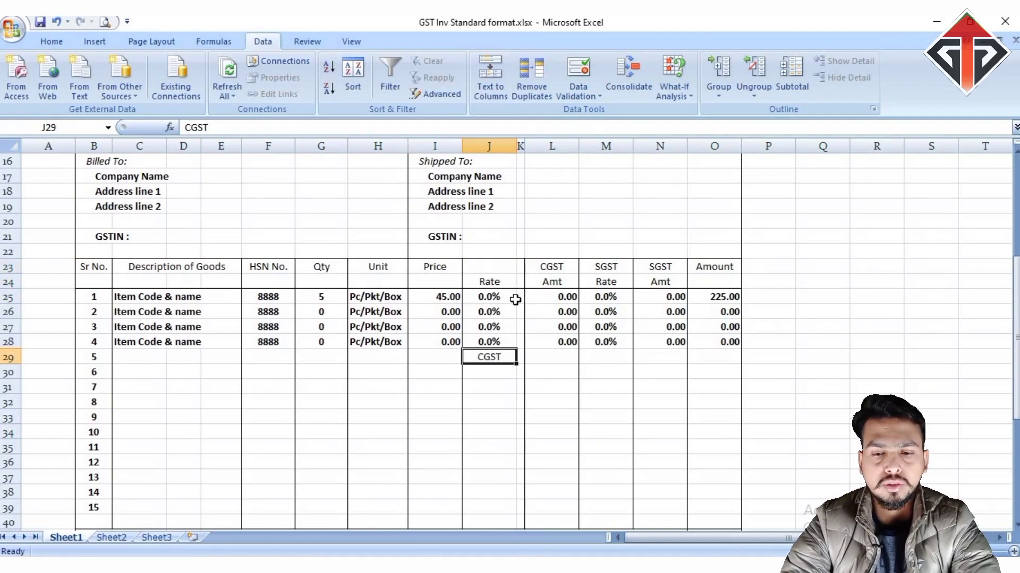
{"action": "key", "text": "ctrl+z"}
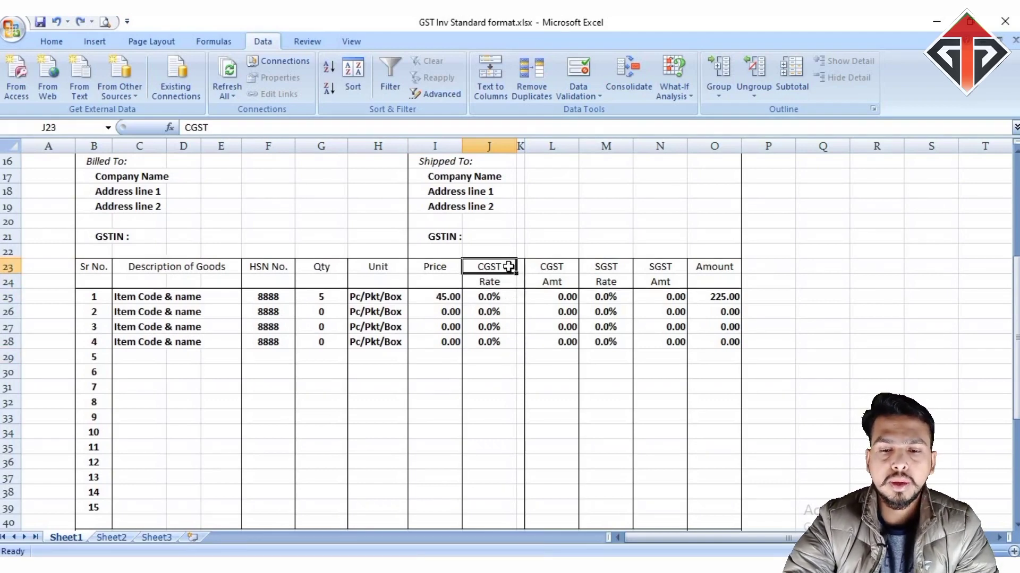
- Examine the CGST and SGST rate and amount columns of the item table from row 23 to row 28
{"action": "left_click_drag", "start_coordinate": [509, 268], "coordinate": [507, 344]}
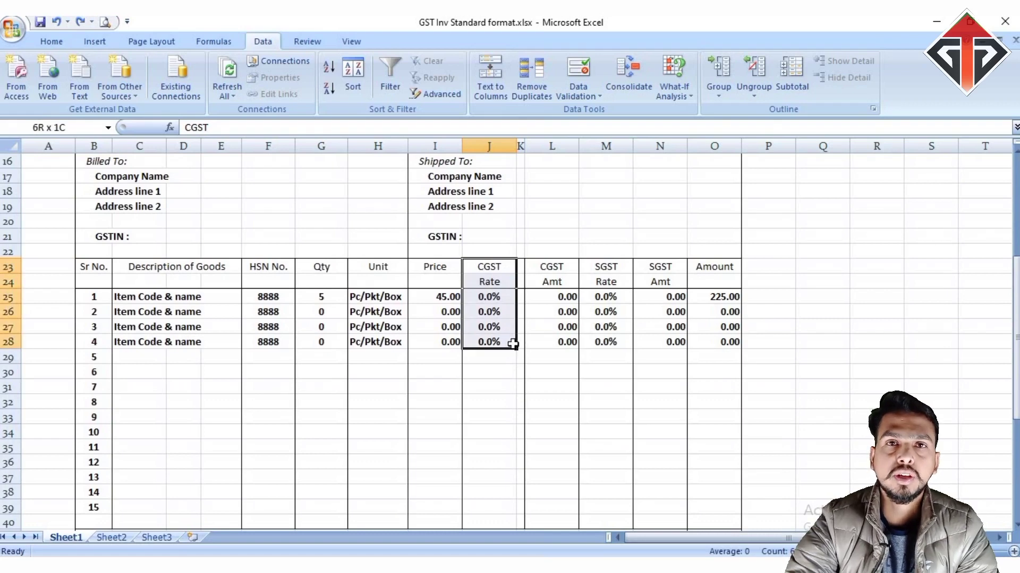
{"action": "left_click_drag", "start_coordinate": [560, 269], "coordinate": [558, 344]}
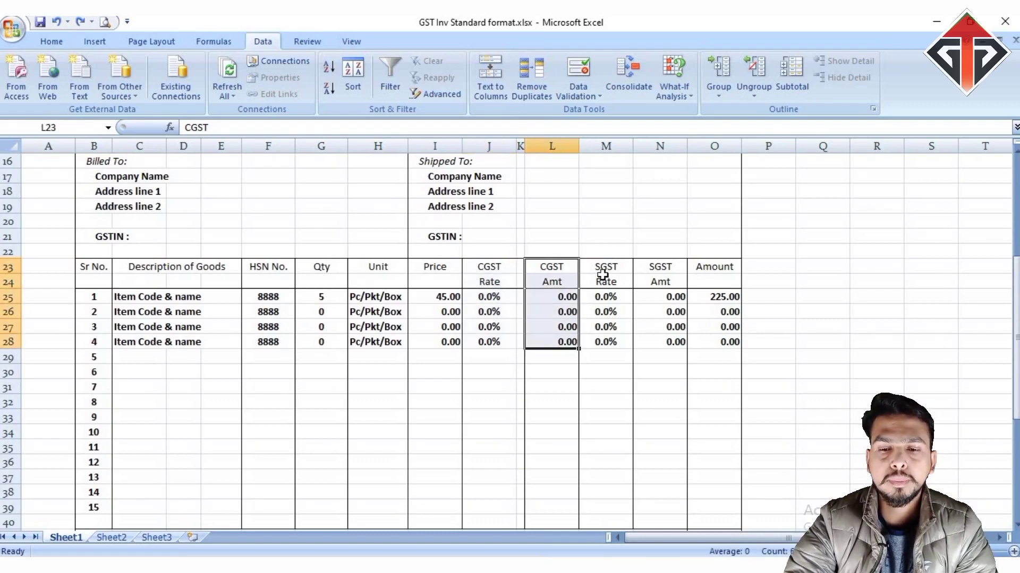
{"action": "left_click_drag", "start_coordinate": [602, 274], "coordinate": [654, 338]}
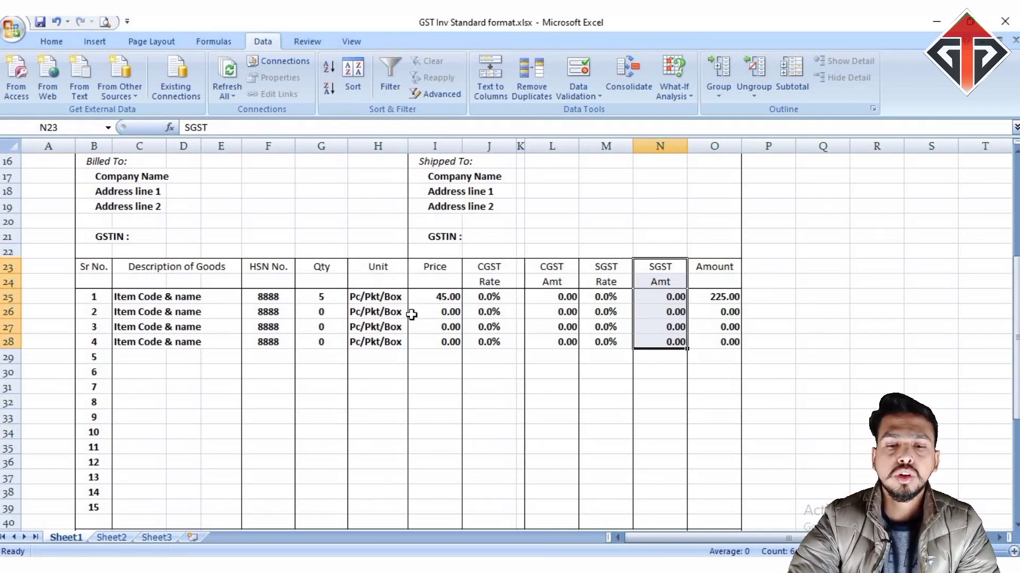
- Set both the CGST rate in J25 and the SGST rate in M25 to 9% for the first item
{"action": "left_click", "coordinate": [437, 298]}
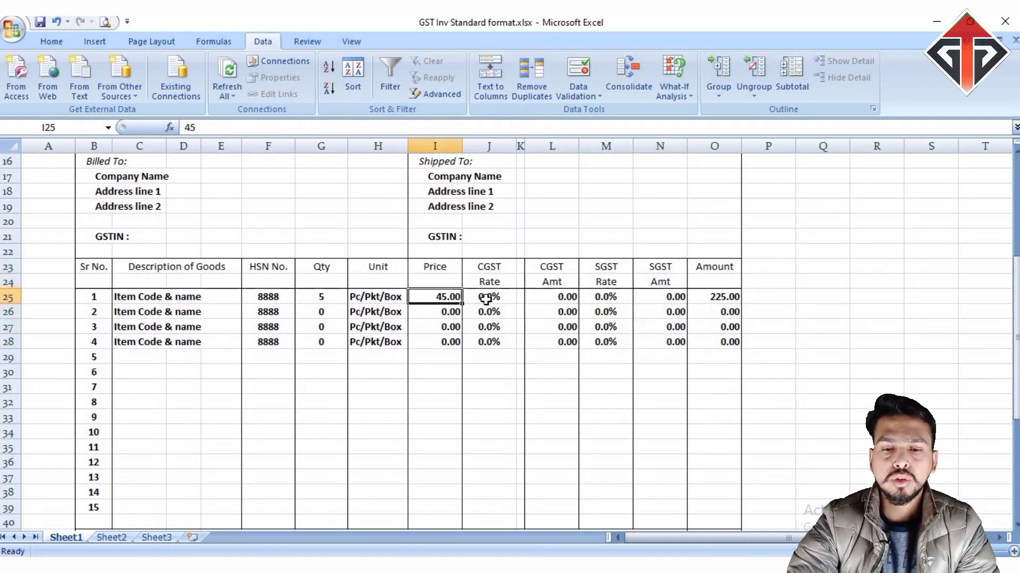
{"action": "left_click", "coordinate": [487, 297]}
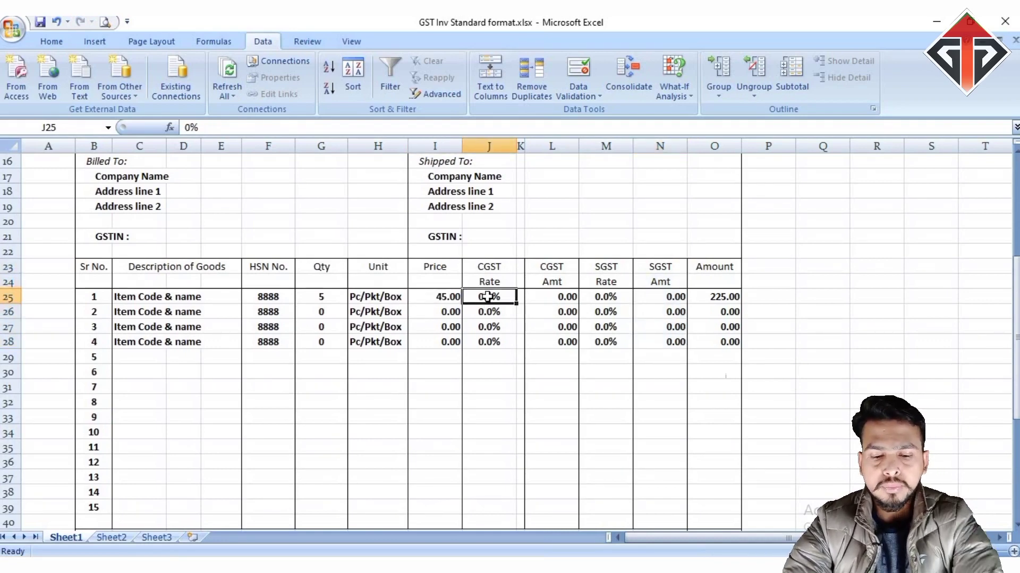
{"action": "type", "text": "9%"}
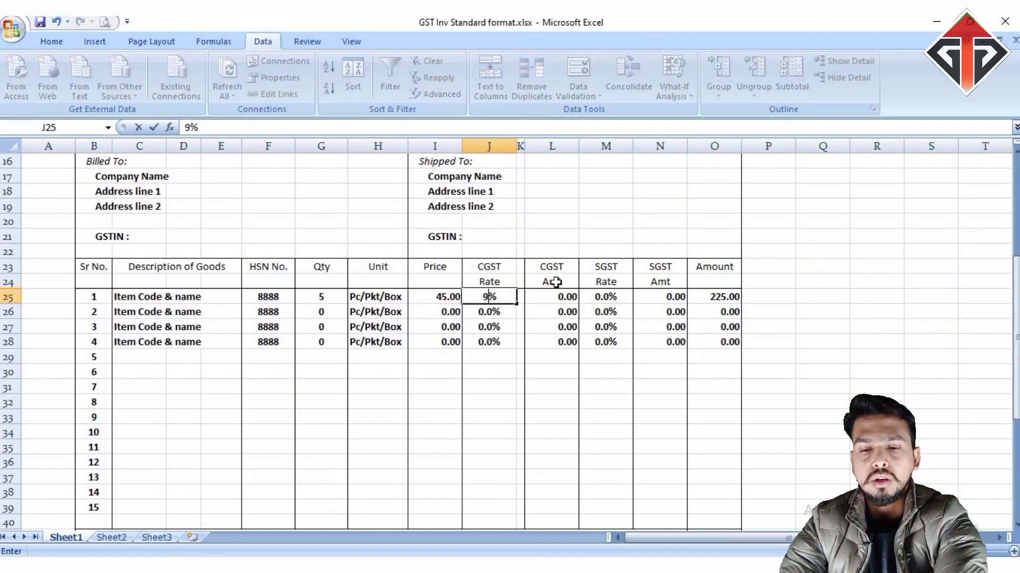
{"action": "left_click", "coordinate": [611, 298]}
{"action": "type", "text": "9%"}
{"action": "left_click", "coordinate": [615, 325]}
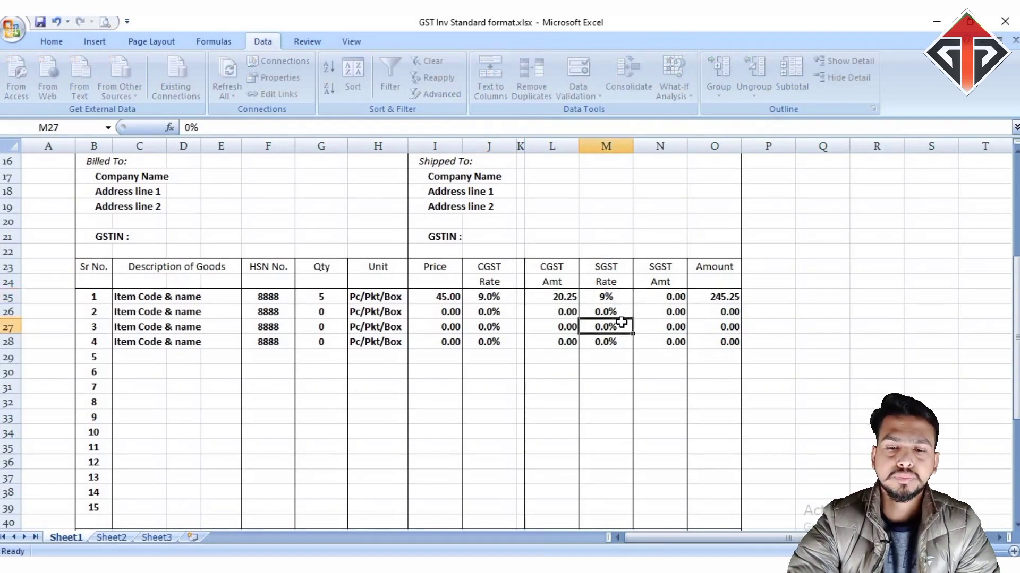
{"action": "left_click", "coordinate": [614, 297]}
- Review the CGST and SGST headings, and enter the heading IGST in Q23 outside the item table
{"action": "left_click", "coordinate": [510, 268]}
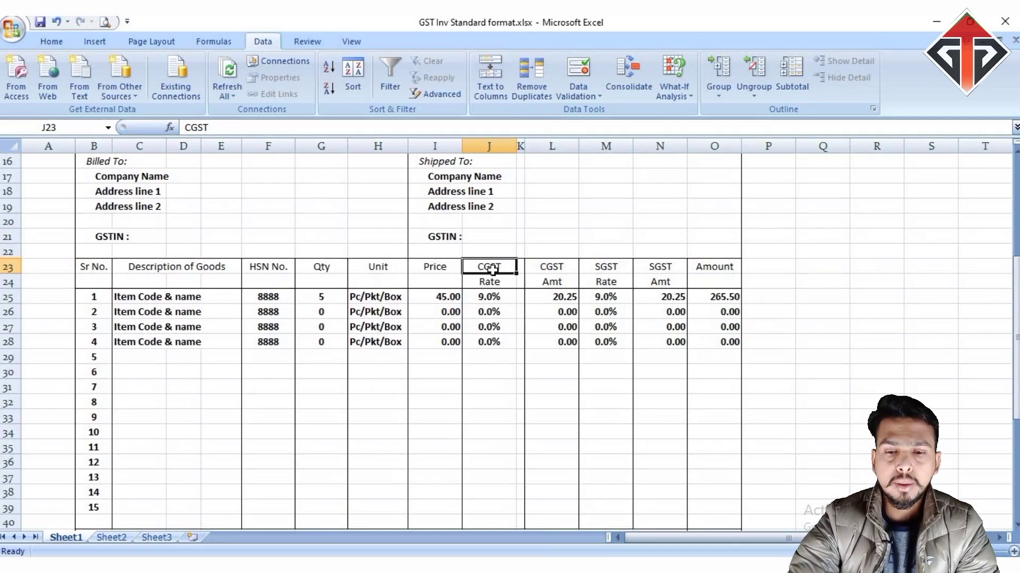
{"action": "left_click", "coordinate": [549, 265]}
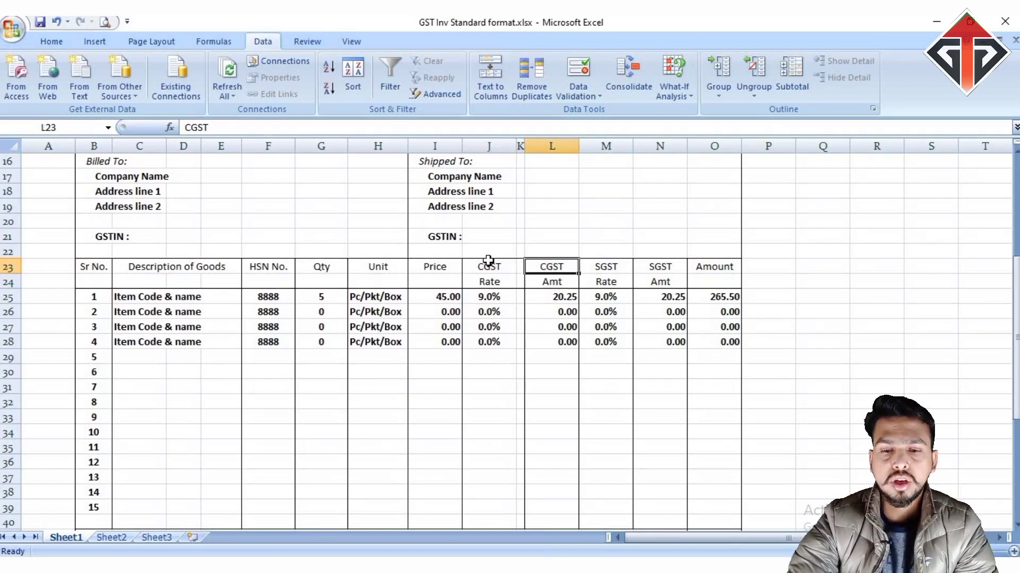
{"action": "left_click_drag", "start_coordinate": [484, 265], "coordinate": [571, 265]}
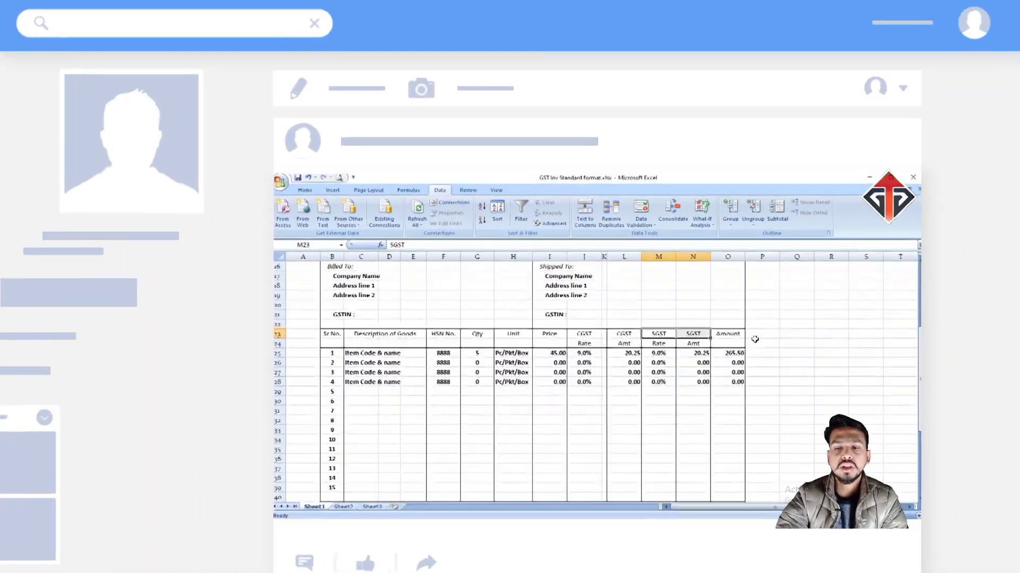
{"action": "left_click", "coordinate": [799, 268]}
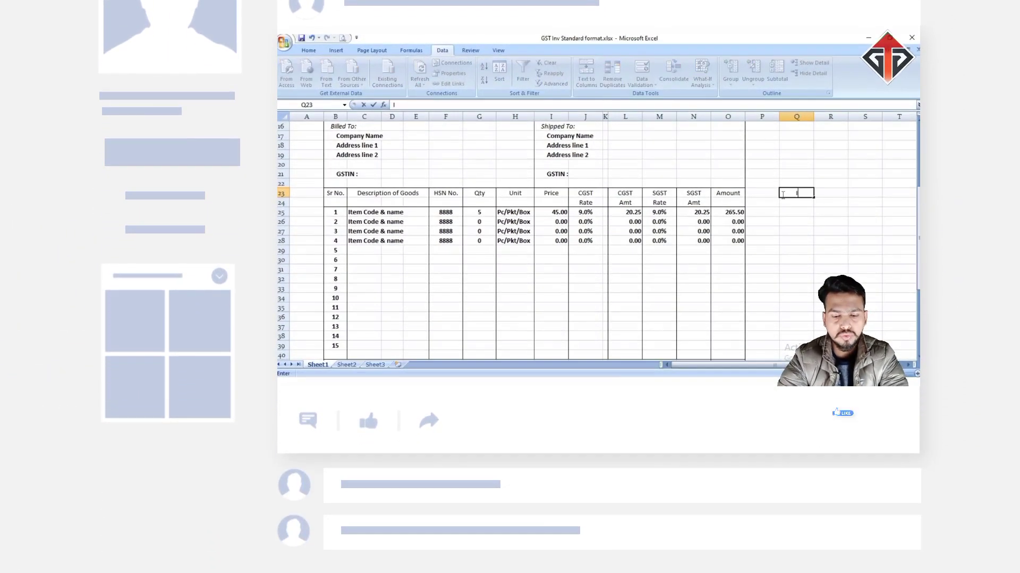
{"action": "type", "text": "IGST"}
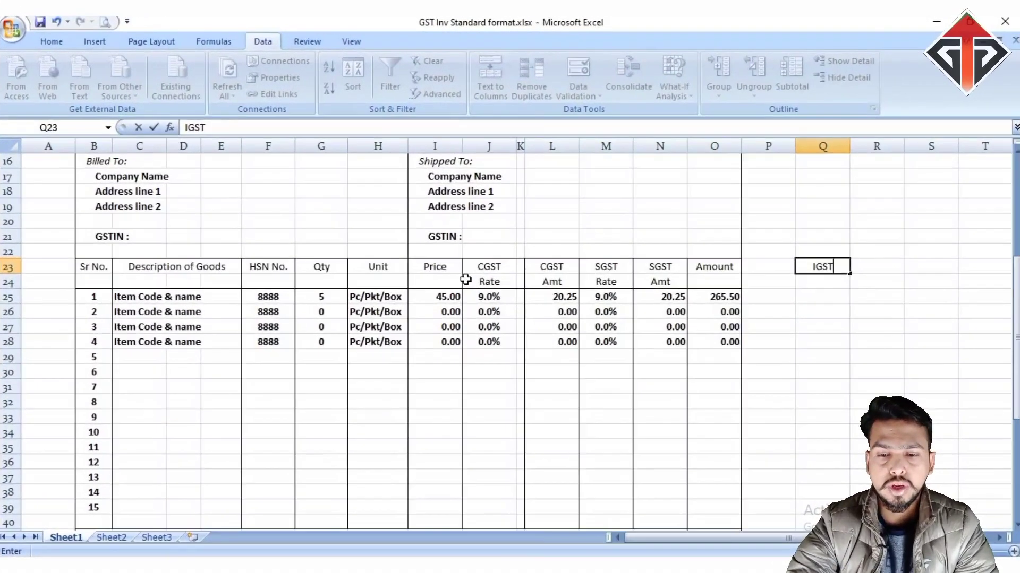
{"action": "left_click", "coordinate": [589, 203]}
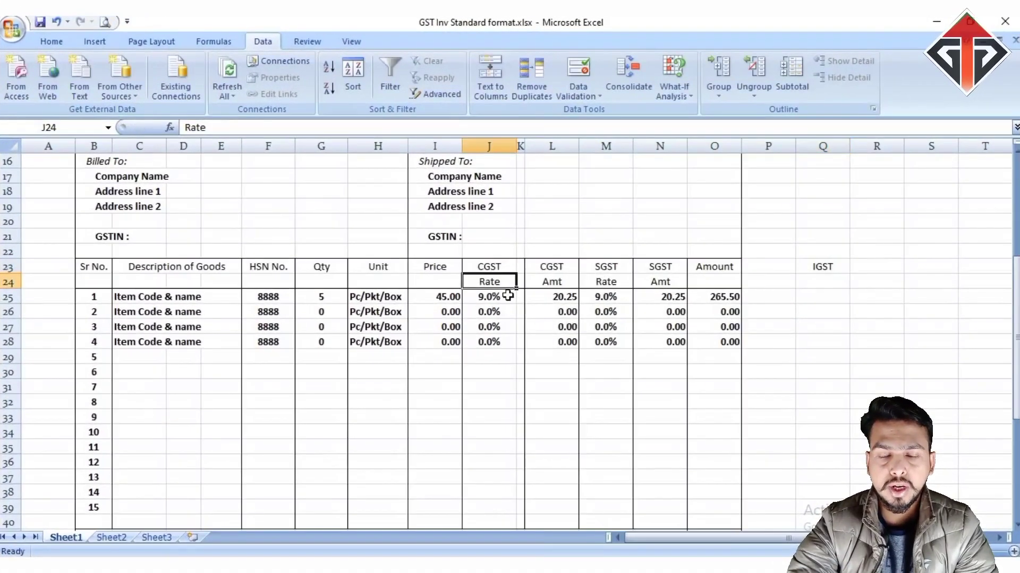
- Enter an IGST rate of 18% in Q25 under the IGST heading
{"action": "left_click", "coordinate": [816, 295]}
{"action": "type", "text": "a8"}
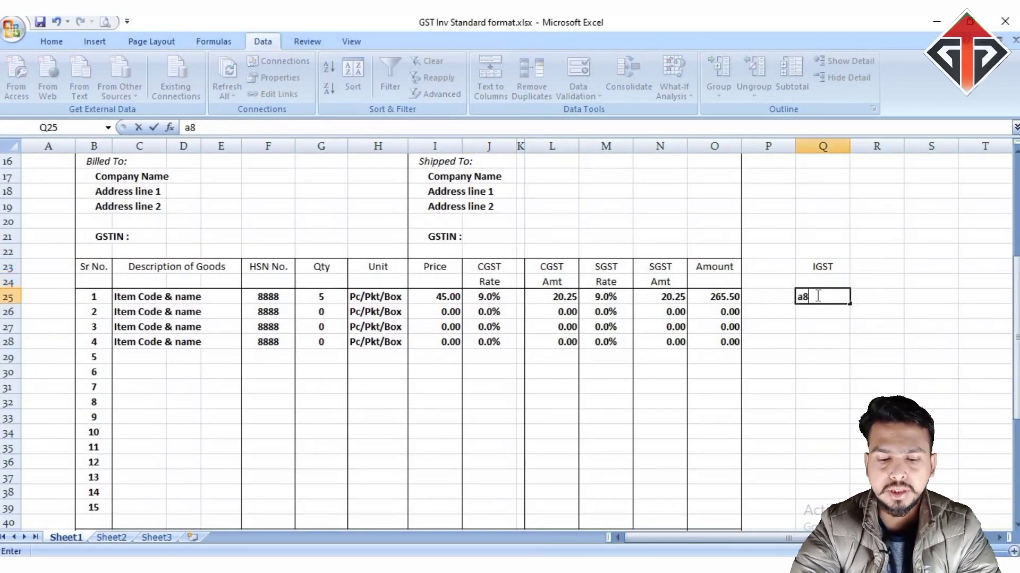
{"action": "type", "text": "%"}
{"action": "key", "text": "Return"}
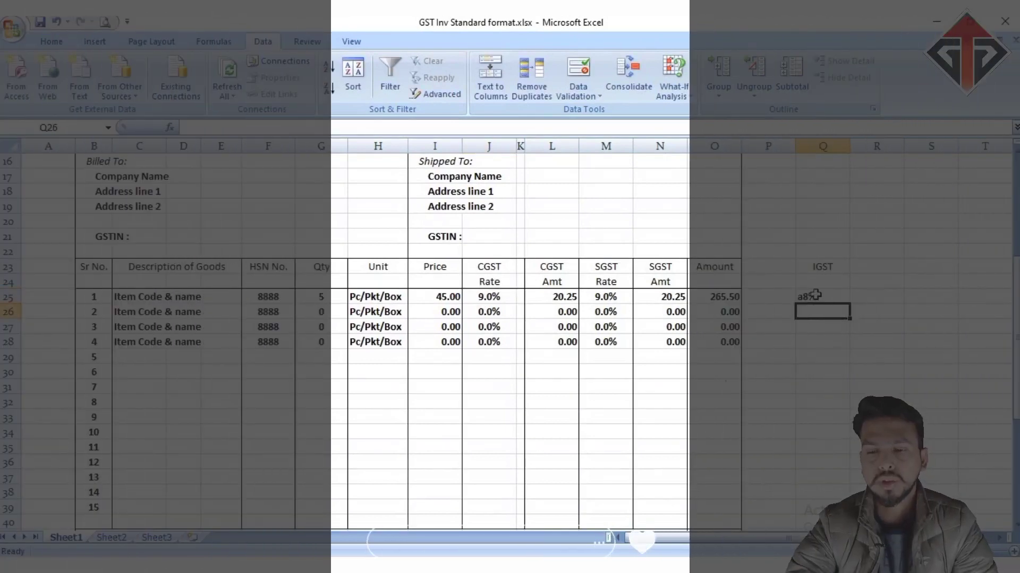
{"action": "left_click", "coordinate": [804, 297]}
{"action": "double_click", "coordinate": [803, 297]}
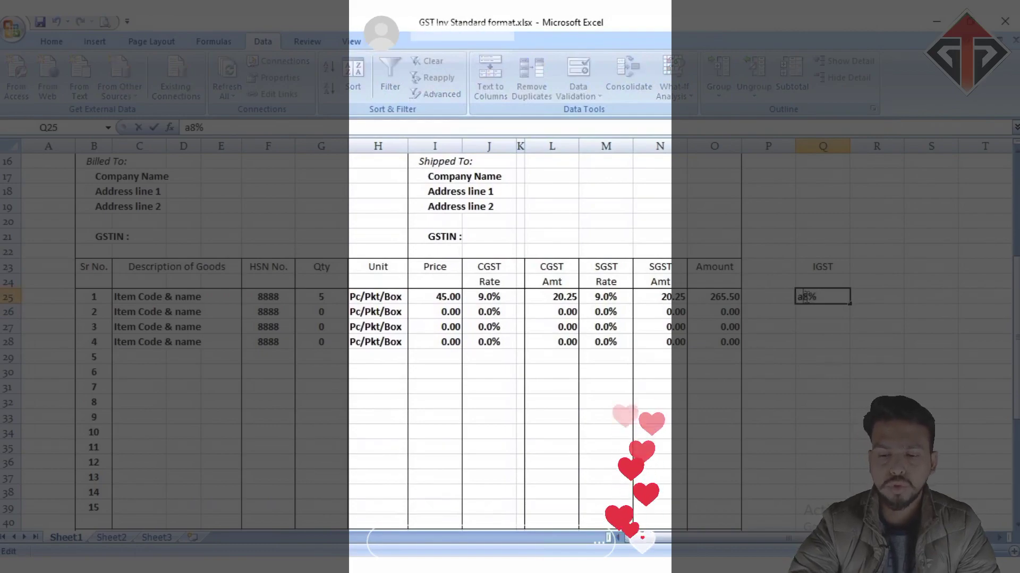
{"action": "key", "text": "BackSpace"}
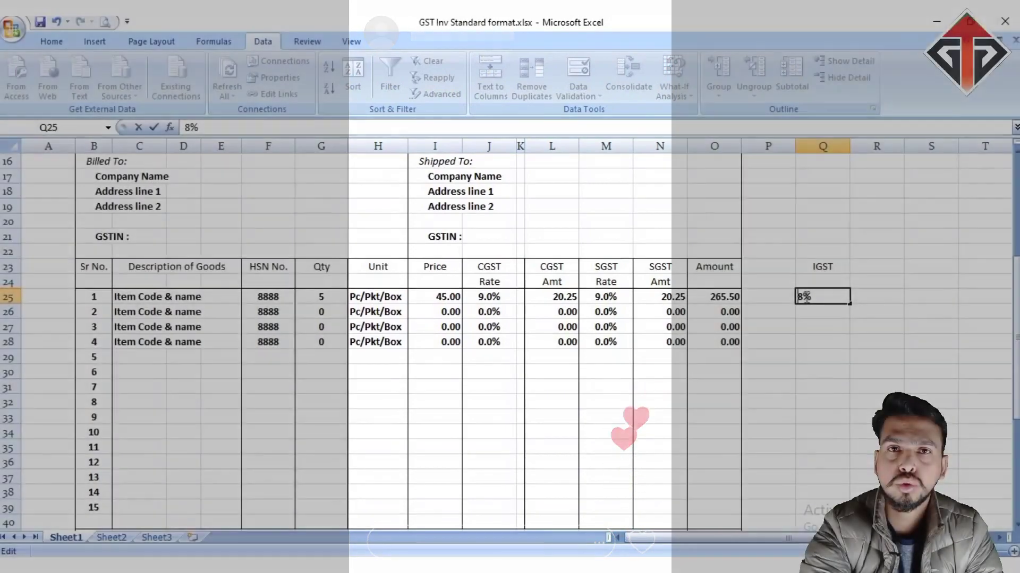
{"action": "type", "text": "1"}
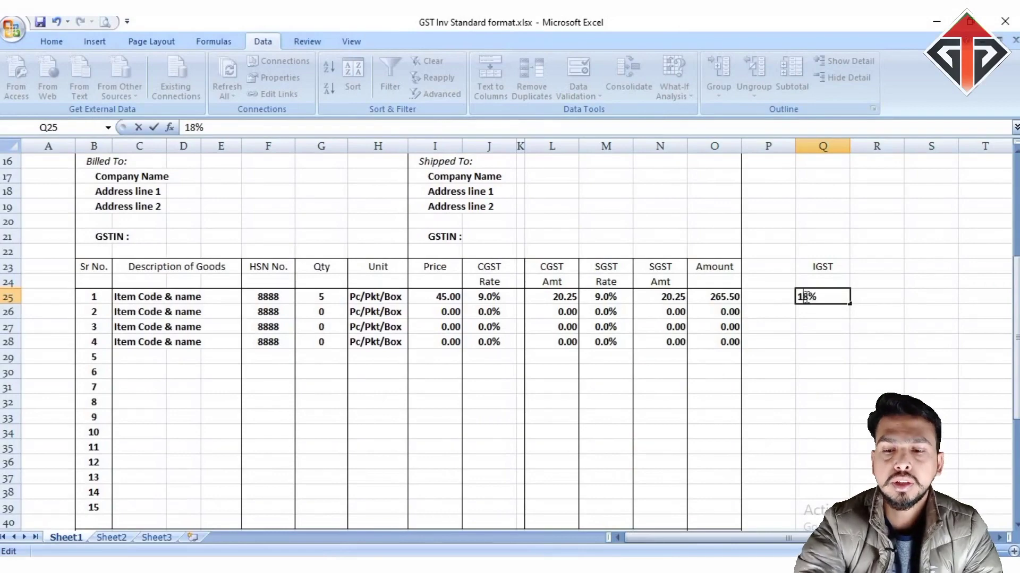
{"action": "left_click", "coordinate": [843, 322]}
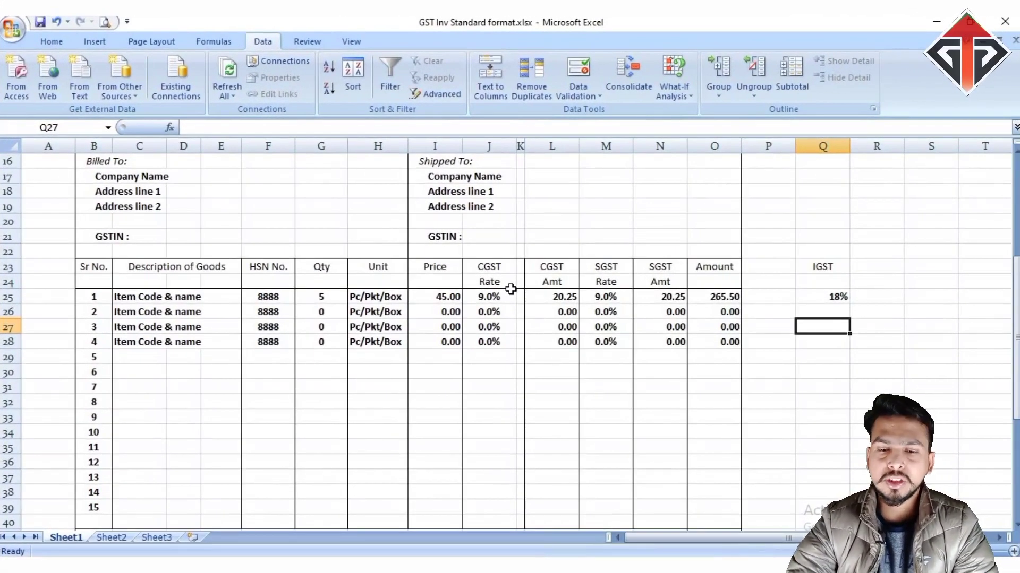
- Clear the IGST heading and its rate from cells Q23 to Q25
{"action": "left_click", "coordinate": [505, 296]}
{"action": "left_click", "coordinate": [815, 268]}
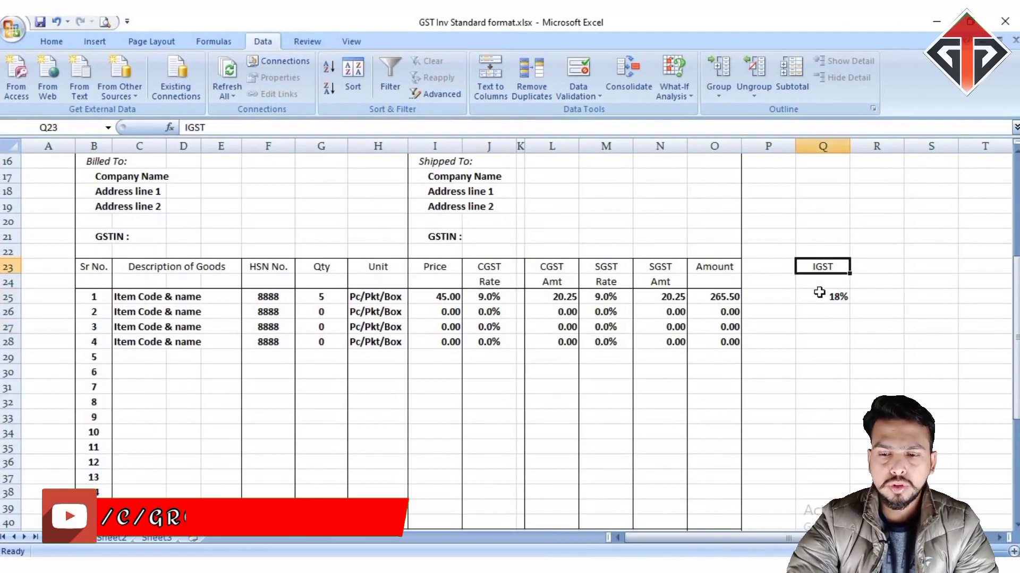
{"action": "left_click_drag", "start_coordinate": [822, 267], "coordinate": [824, 295]}
{"action": "key", "text": "Delete"}
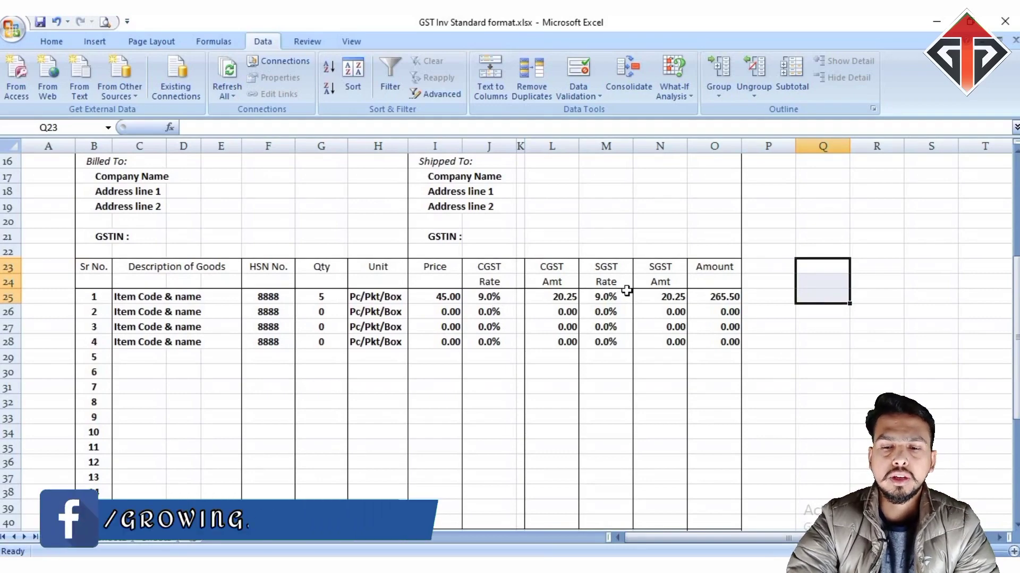
{"action": "scroll", "coordinate": [517, 289], "scroll_direction": "down", "scroll_amount": 1}
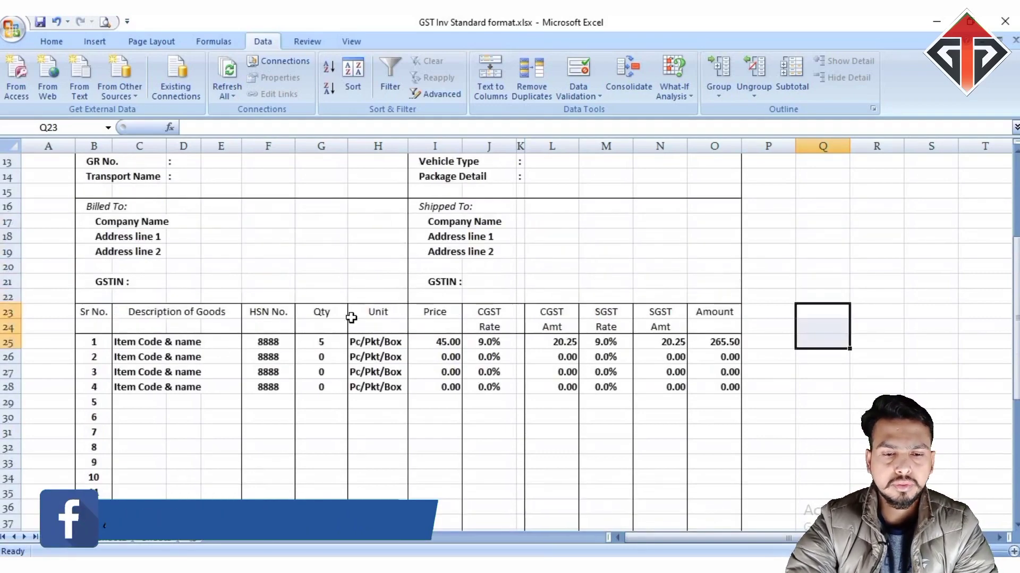
- Review the item table's quantity, unit, price and tax rate cells, and select the whole table from Sr No. to Amount, rows 23 to 40
{"action": "scroll", "coordinate": [270, 336], "scroll_direction": "down", "scroll_amount": 1}
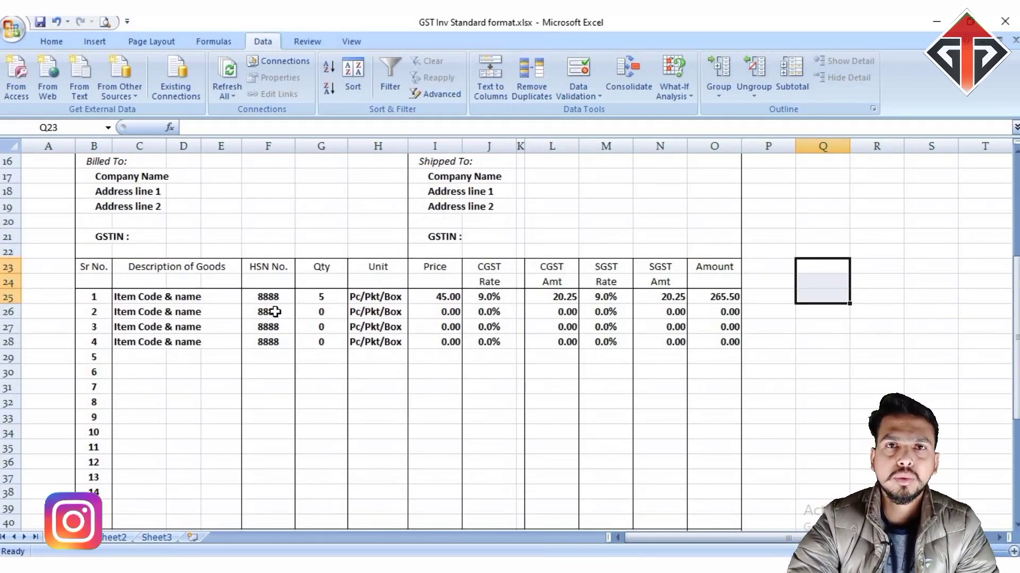
{"action": "left_click", "coordinate": [312, 298]}
{"action": "left_click", "coordinate": [505, 304]}
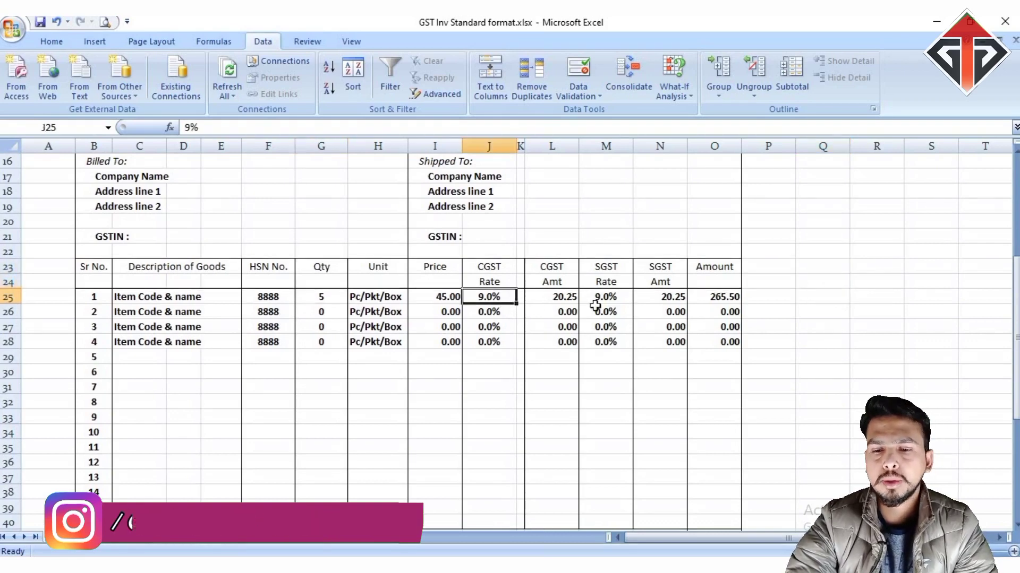
{"action": "left_click", "coordinate": [597, 310]}
{"action": "left_click", "coordinate": [285, 325]}
{"action": "left_click", "coordinate": [403, 325]}
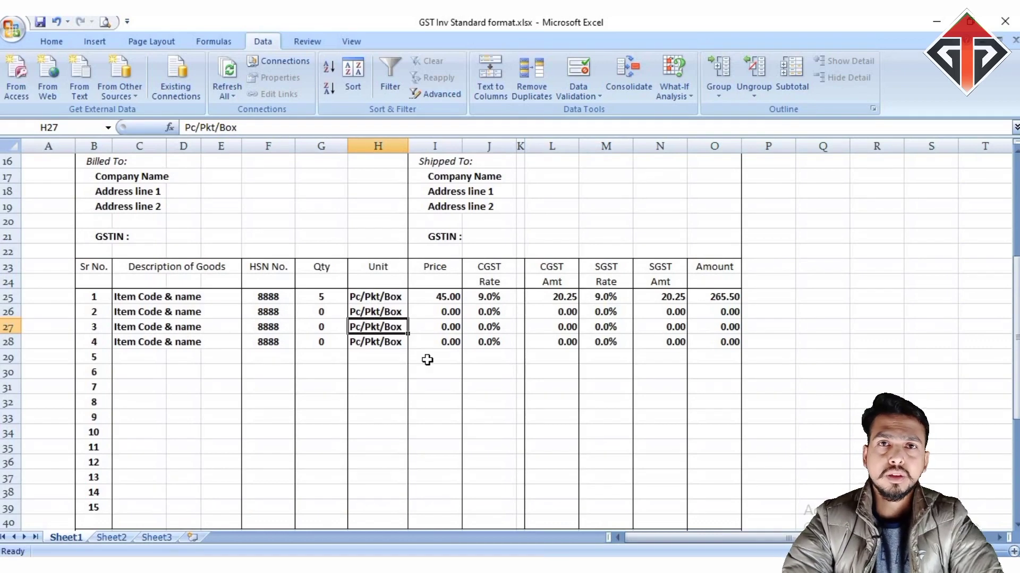
{"action": "left_click", "coordinate": [467, 307]}
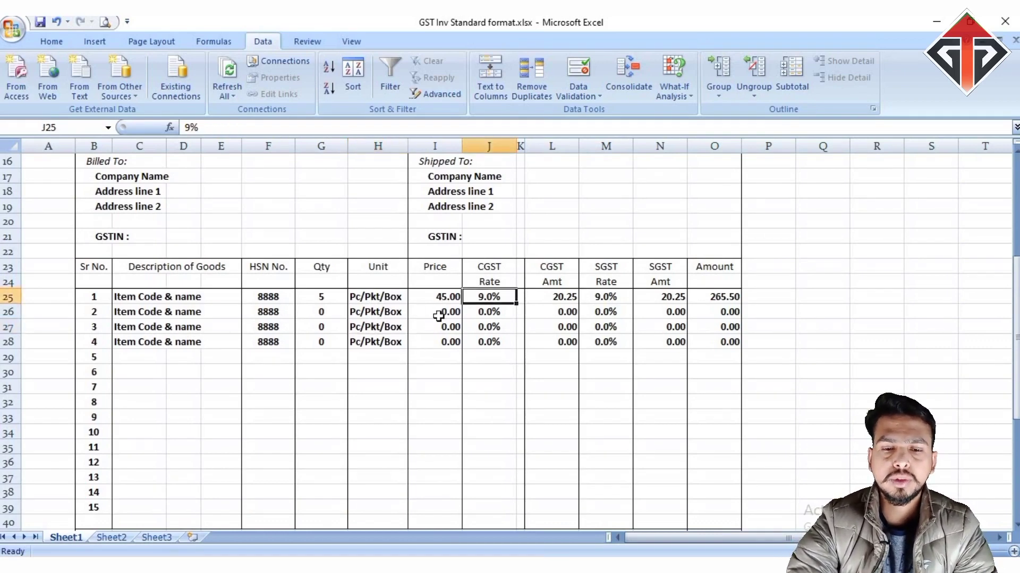
{"action": "left_click", "coordinate": [451, 327]}
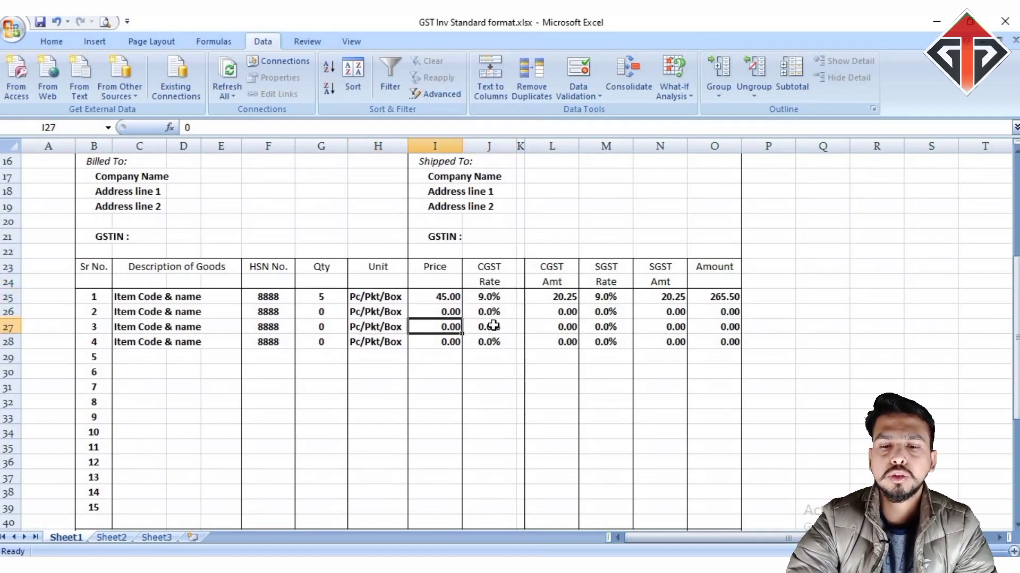
{"action": "left_click_drag", "start_coordinate": [92, 268], "coordinate": [712, 514]}
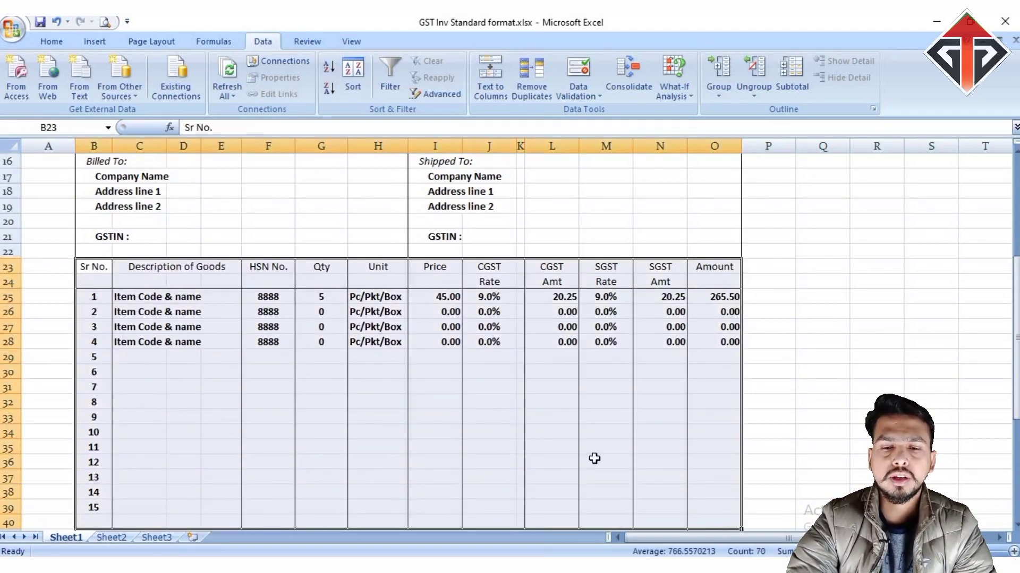
- Inspect the first item's quantity, price and CGST rate, and the formulas behind its CGST, SGST and total amounts in row 25
{"action": "left_click", "coordinate": [337, 299]}
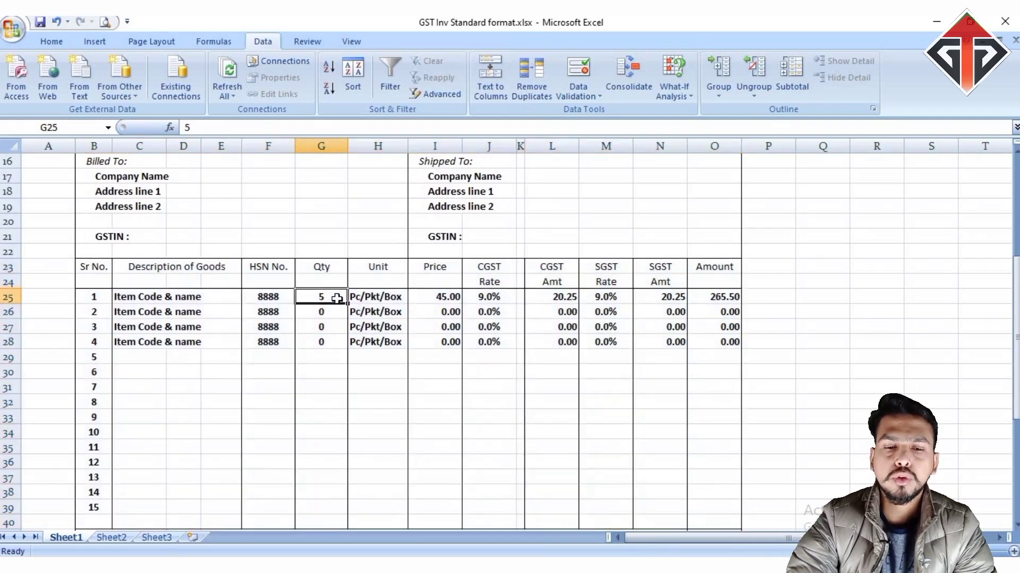
{"action": "left_click", "coordinate": [437, 298]}
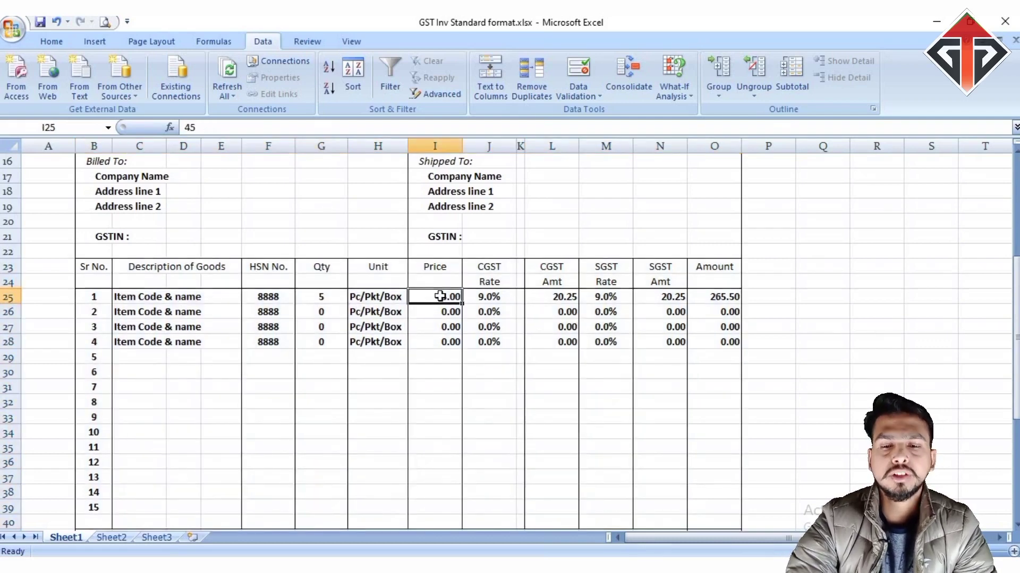
{"action": "left_click", "coordinate": [473, 300]}
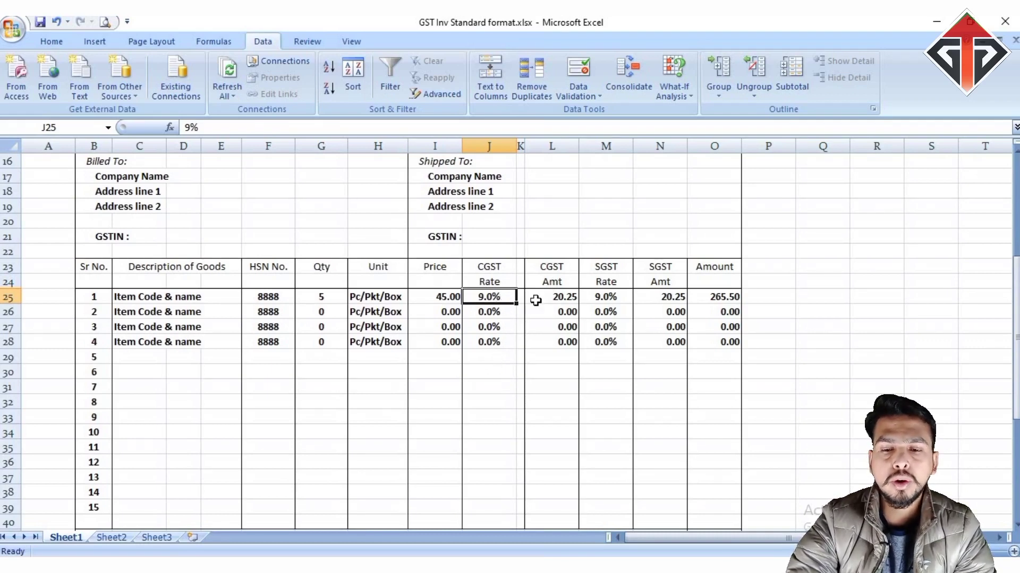
{"action": "left_click", "coordinate": [538, 300]}
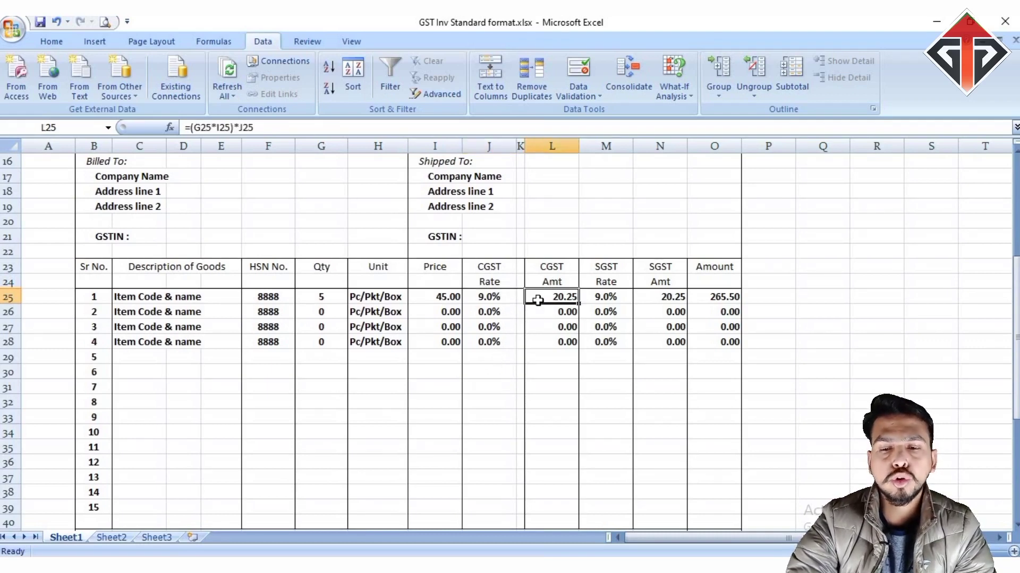
{"action": "left_click", "coordinate": [657, 300]}
{"action": "left_click", "coordinate": [556, 295]}
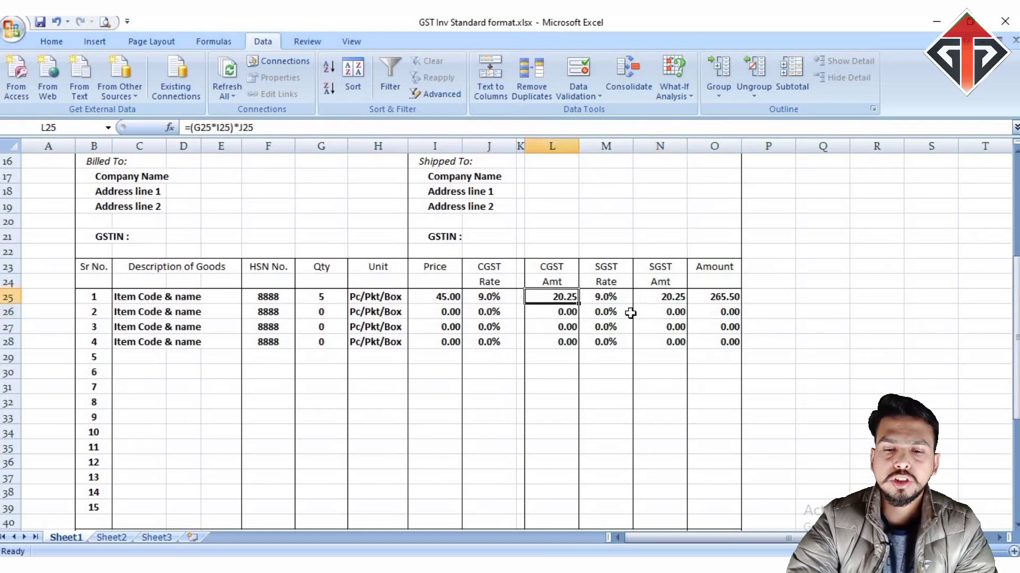
{"action": "left_click", "coordinate": [672, 301]}
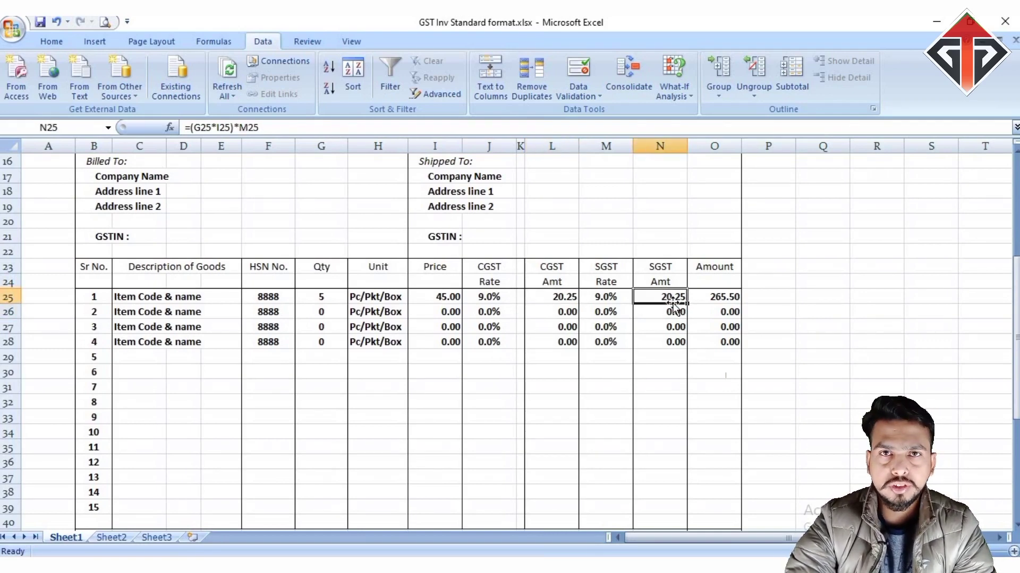
{"action": "left_click", "coordinate": [708, 296]}
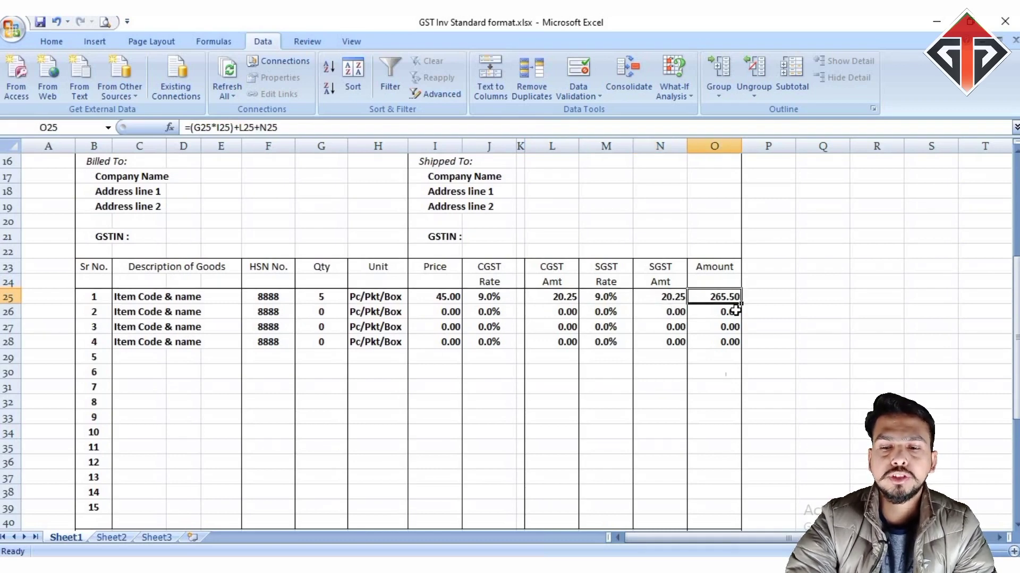
- Go through the description, HSN, quantity, price and tax rate columns of the four item rows, including the SGST and Amount formulas in row 27
{"action": "scroll", "coordinate": [735, 293], "scroll_direction": "down", "scroll_amount": 1}
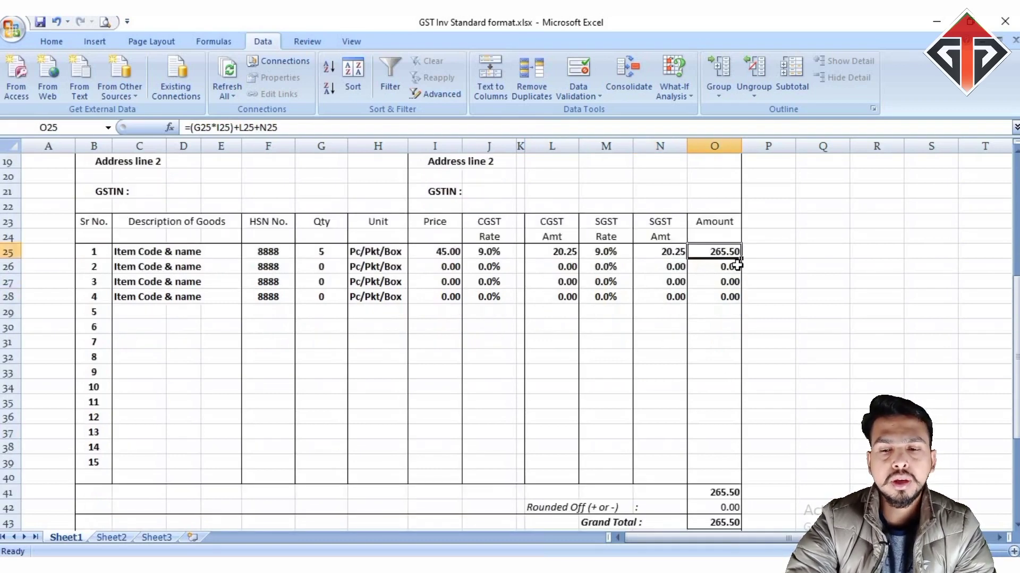
{"action": "scroll", "coordinate": [735, 263], "scroll_direction": "down", "scroll_amount": 3}
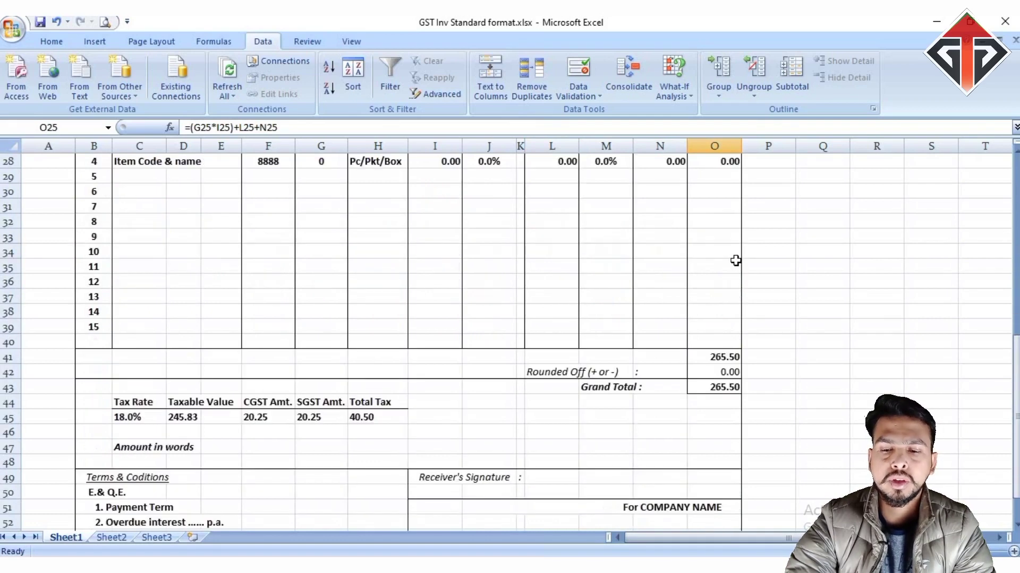
{"action": "scroll", "coordinate": [480, 268], "scroll_direction": "up", "scroll_amount": 2}
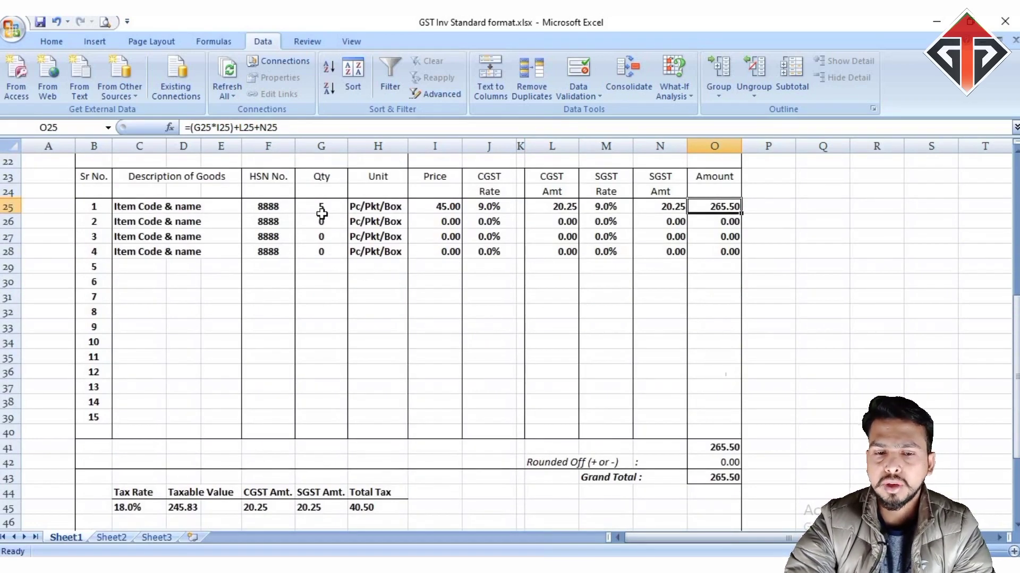
{"action": "left_click_drag", "start_coordinate": [146, 204], "coordinate": [144, 255]}
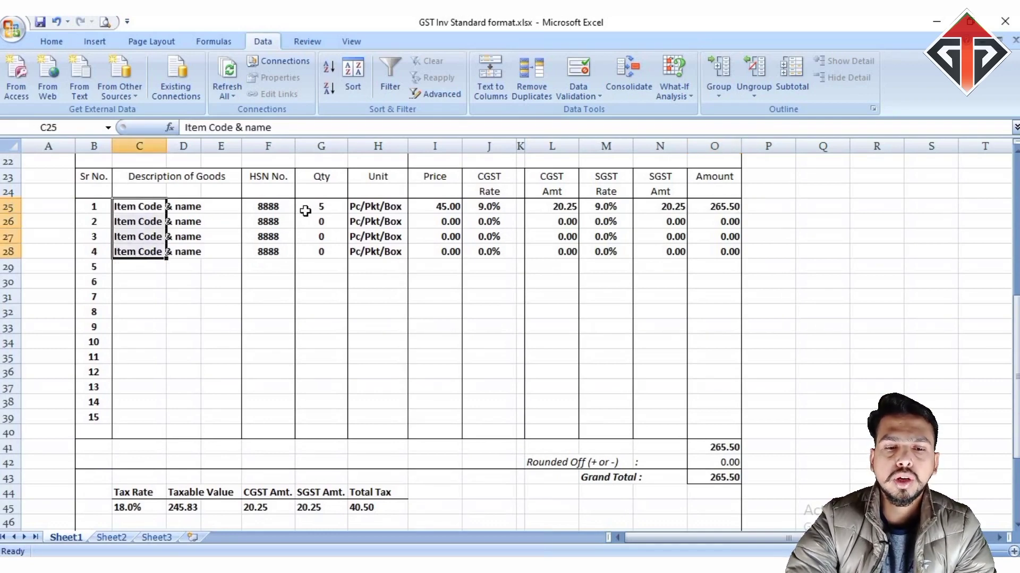
{"action": "left_click_drag", "start_coordinate": [287, 221], "coordinate": [284, 253]}
{"action": "left_click_drag", "start_coordinate": [326, 210], "coordinate": [326, 260]}
{"action": "left_click_drag", "start_coordinate": [435, 207], "coordinate": [436, 253]}
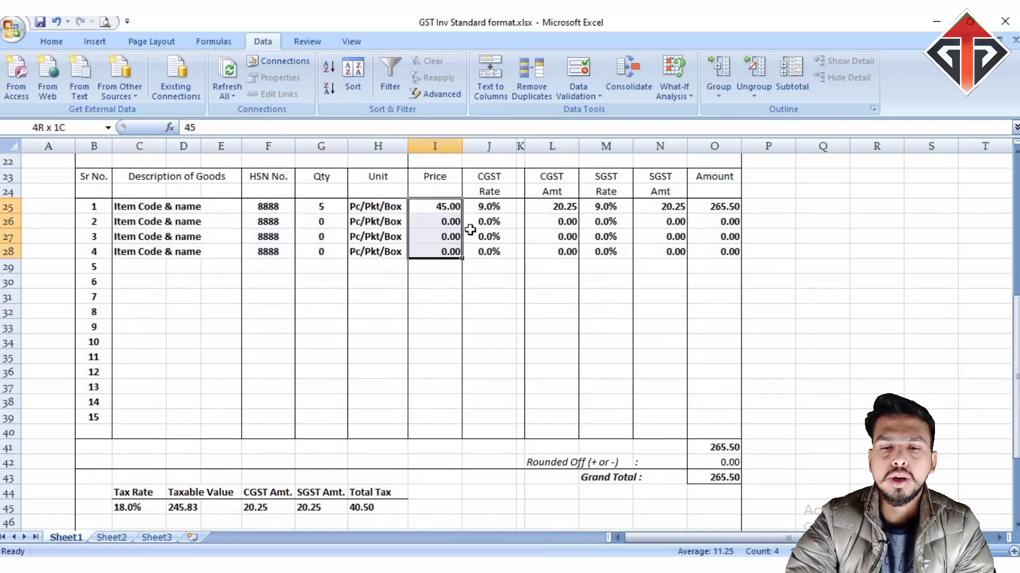
{"action": "left_click_drag", "start_coordinate": [487, 206], "coordinate": [489, 268]}
{"action": "left_click_drag", "start_coordinate": [603, 214], "coordinate": [589, 240]}
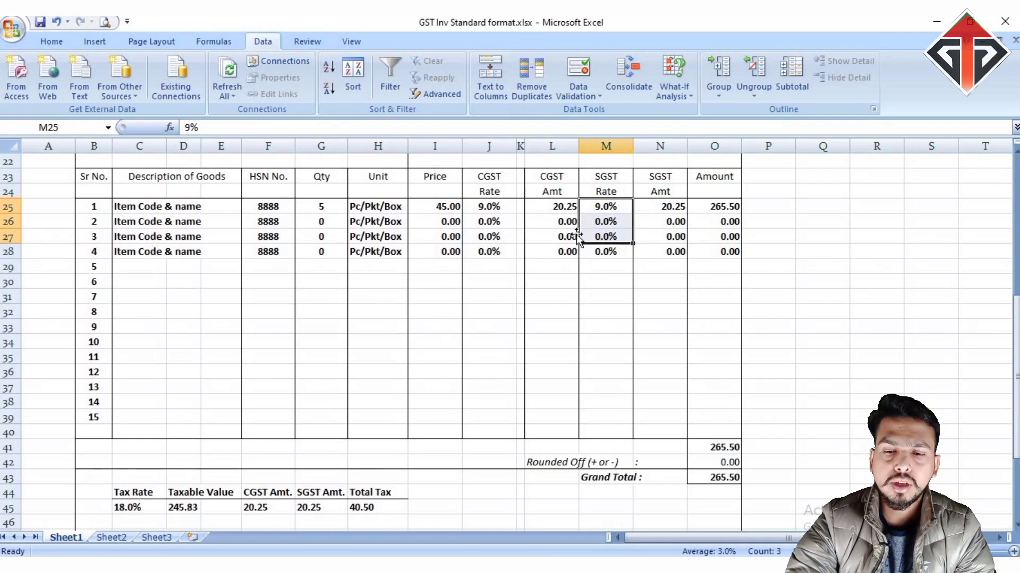
{"action": "left_click", "coordinate": [657, 234]}
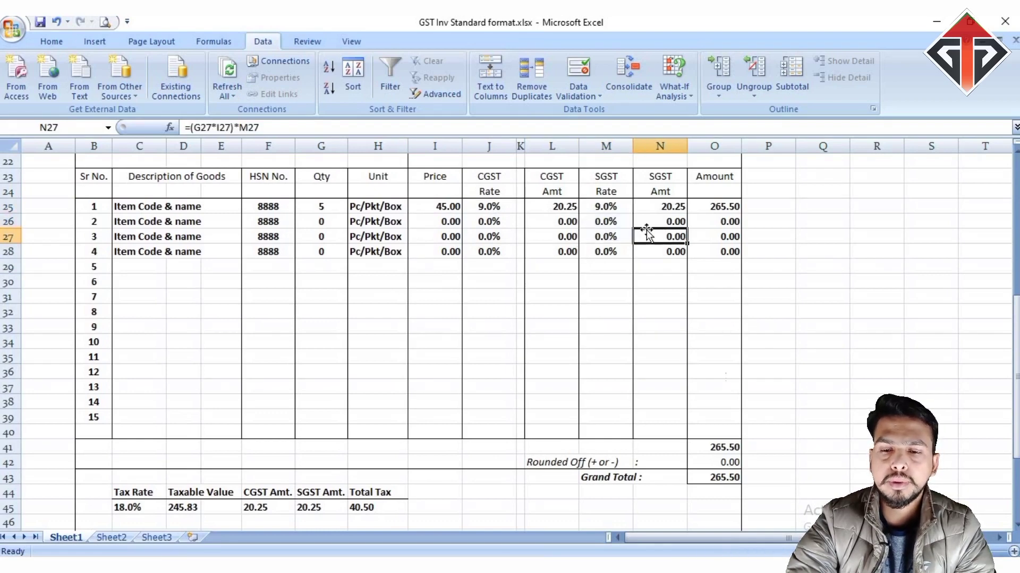
{"action": "left_click", "coordinate": [764, 255]}
{"action": "left_click", "coordinate": [731, 237]}
- Inspect the items total, the Rounded Off entry and the Grand Total formula in cells O41 to O43
{"action": "scroll", "coordinate": [725, 331], "scroll_direction": "down", "scroll_amount": 1}
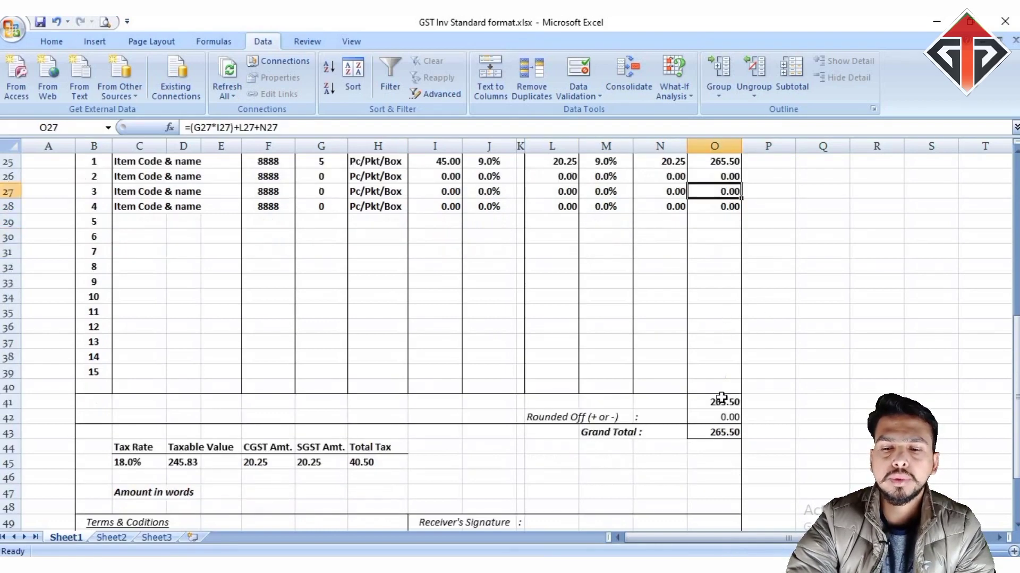
{"action": "left_click", "coordinate": [722, 402]}
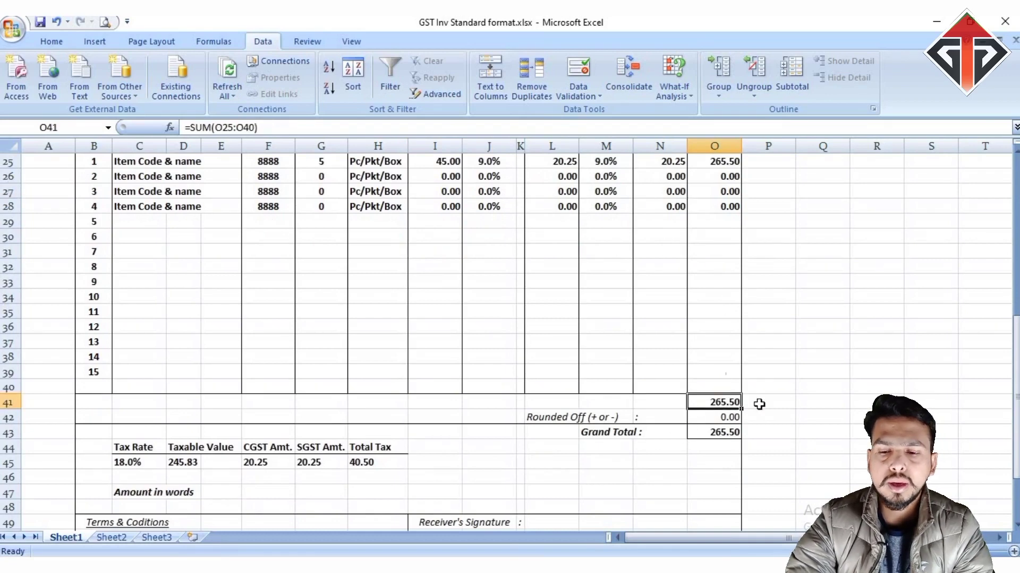
{"action": "left_click", "coordinate": [724, 418]}
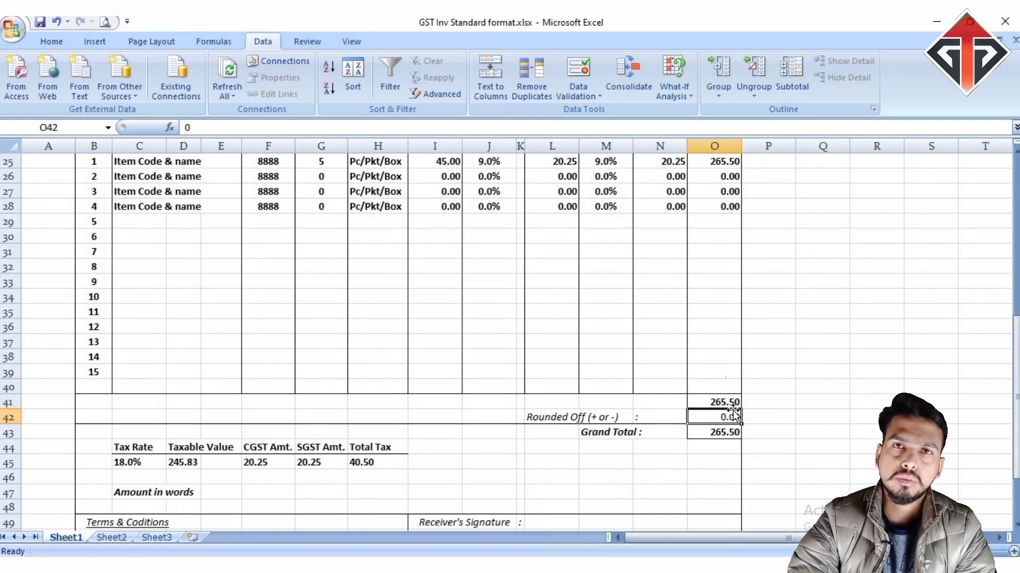
{"action": "scroll", "coordinate": [738, 404], "scroll_direction": "down", "scroll_amount": 1}
{"action": "left_click", "coordinate": [728, 387]}
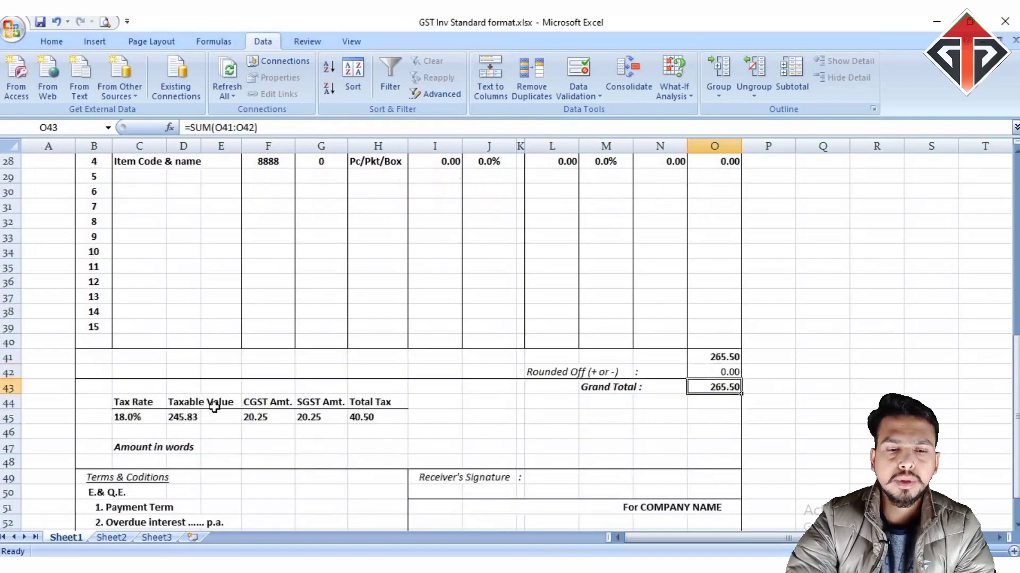
- Select the tax summary block in rows 44 and 45, from the Tax Rate column through Total Tax
{"action": "scroll", "coordinate": [249, 376], "scroll_direction": "up", "scroll_amount": 2}
{"action": "scroll", "coordinate": [101, 429], "scroll_direction": "down", "scroll_amount": 2}
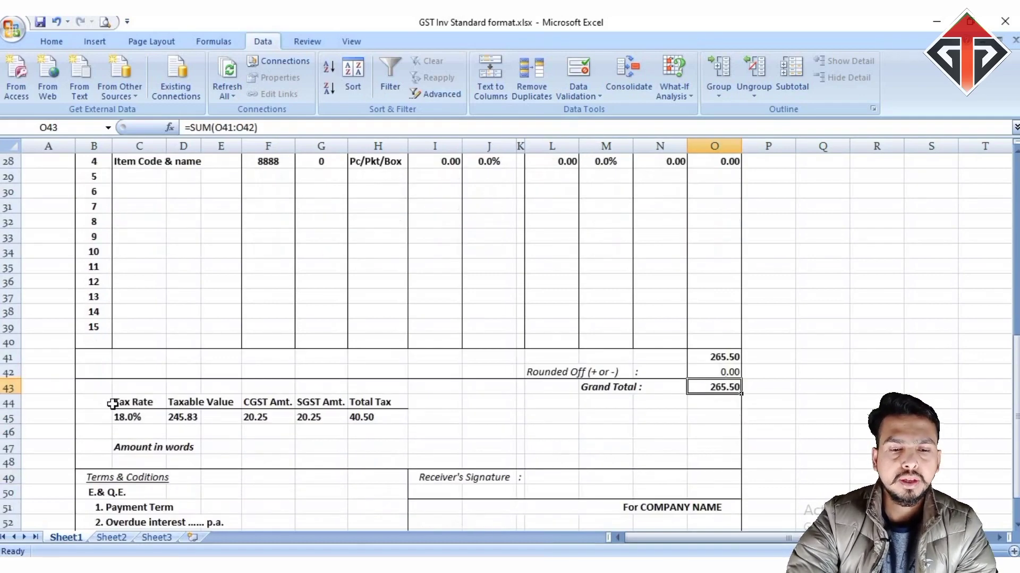
{"action": "left_click_drag", "start_coordinate": [97, 397], "coordinate": [427, 418]}
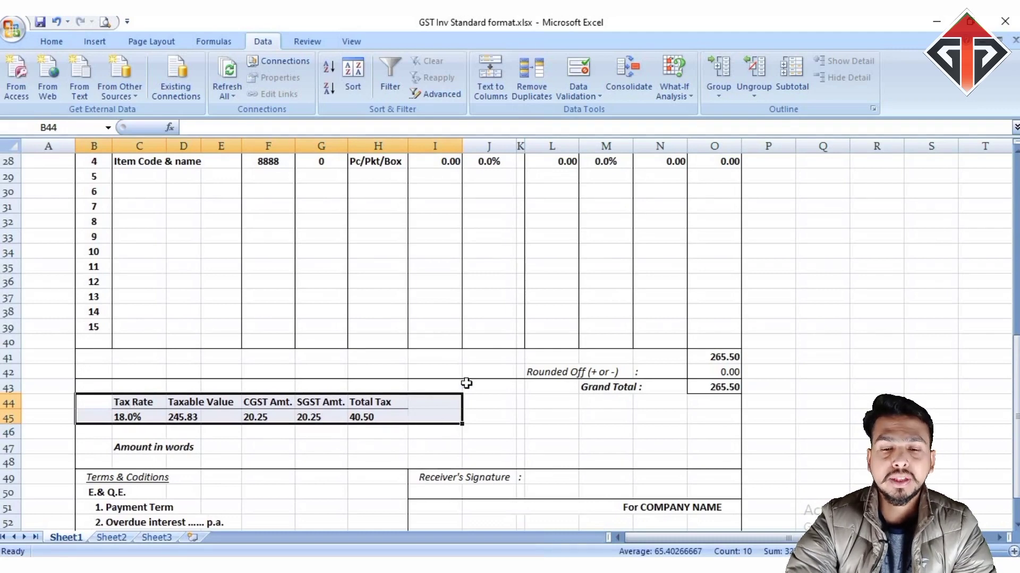
- Examine the second item's CGST and SGST rates in row 26 and the empty cells in column Q beside the table
{"action": "scroll", "coordinate": [467, 382], "scroll_direction": "up", "scroll_amount": 2}
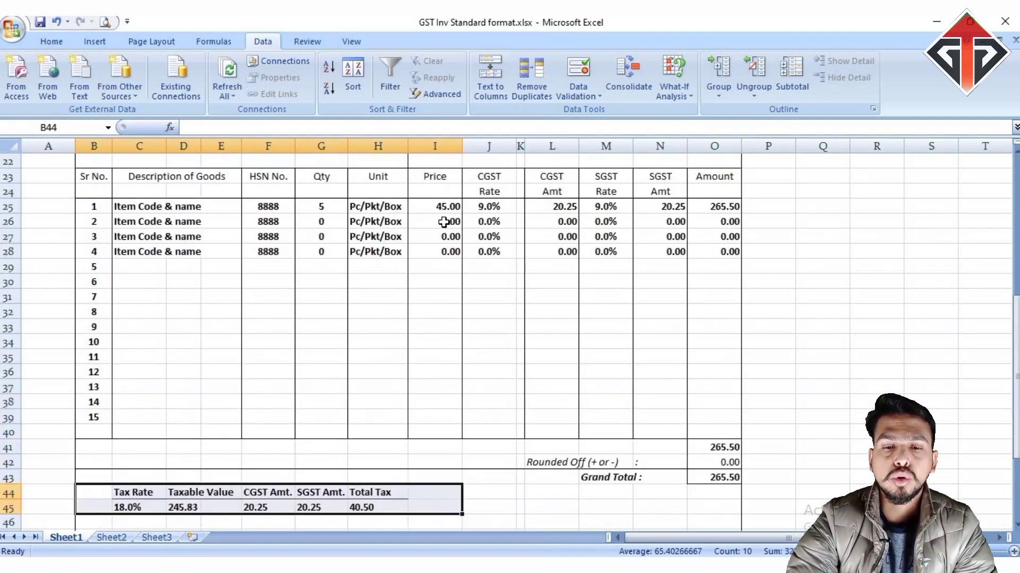
{"action": "left_click", "coordinate": [500, 221]}
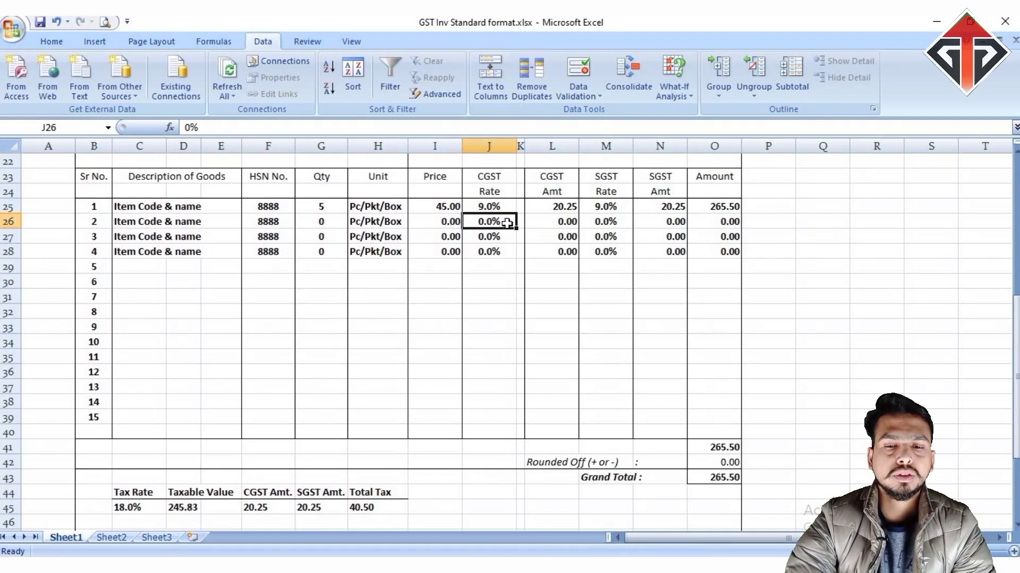
{"action": "left_click", "coordinate": [686, 222]}
{"action": "left_click", "coordinate": [605, 221]}
{"action": "left_click", "coordinate": [489, 223]}
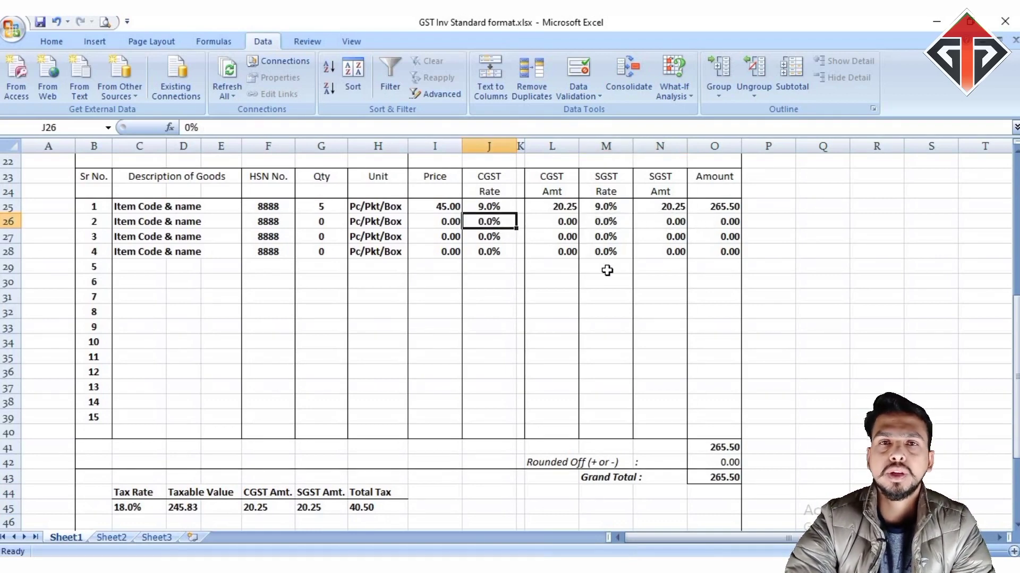
{"action": "left_click", "coordinate": [782, 177]}
{"action": "left_click", "coordinate": [815, 180]}
{"action": "left_click", "coordinate": [817, 212]}
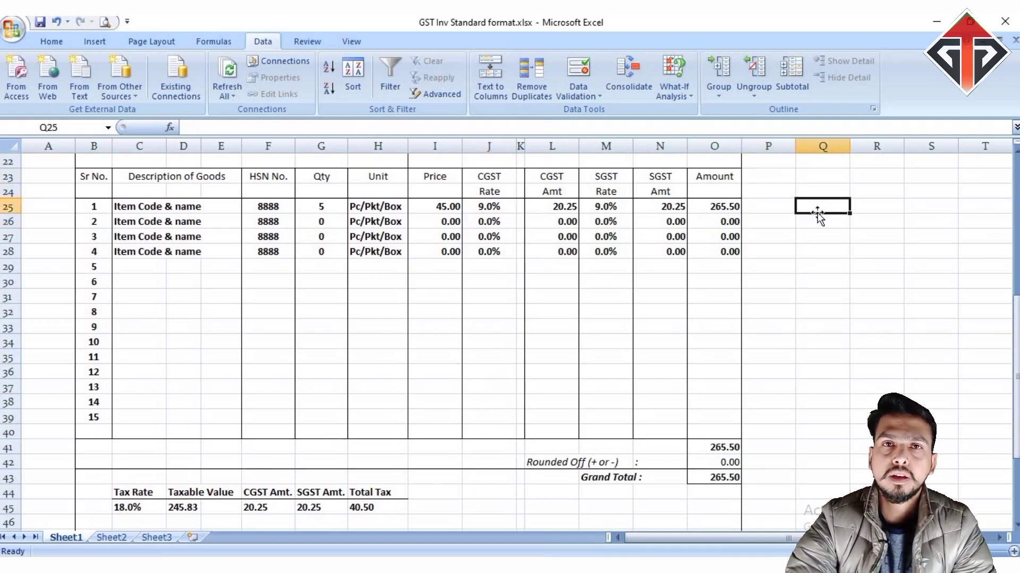
- Compare the item table with the tax summary below it, and inspect the Tax Rate formula in C45
{"action": "scroll", "coordinate": [783, 228], "scroll_direction": "down", "scroll_amount": 2}
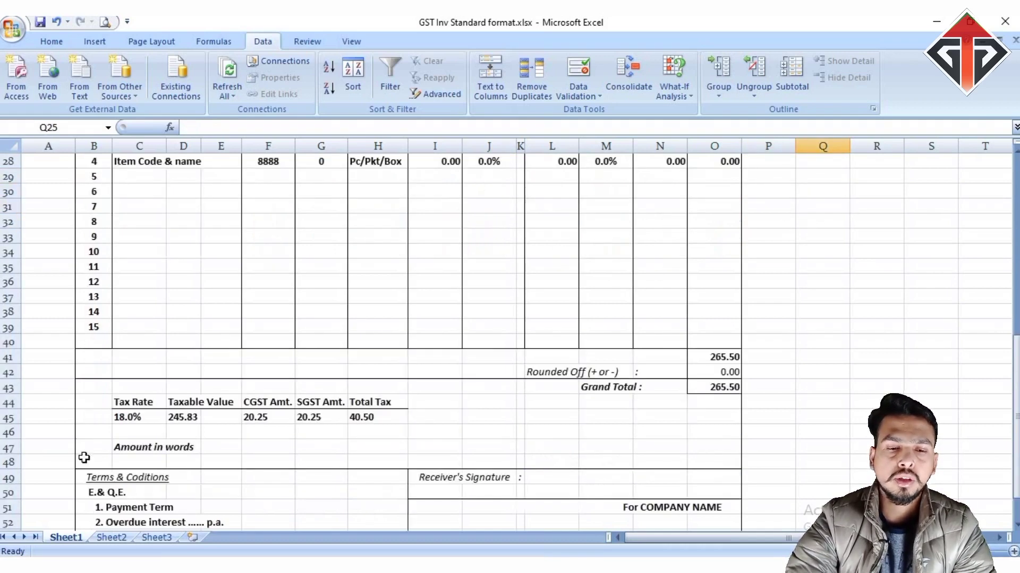
{"action": "scroll", "coordinate": [357, 250], "scroll_direction": "up", "scroll_amount": 2}
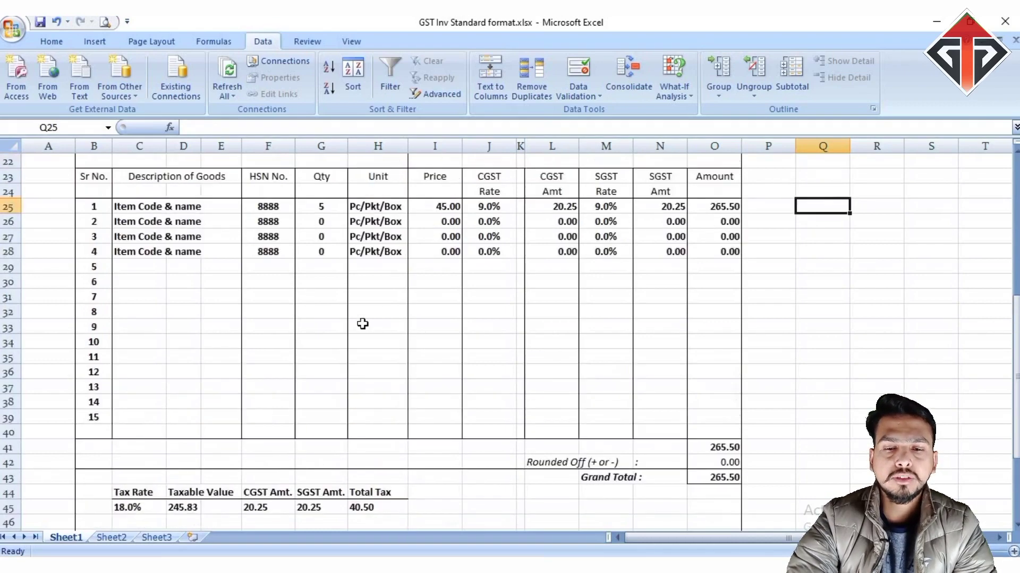
{"action": "scroll", "coordinate": [245, 412], "scroll_direction": "down", "scroll_amount": 2}
{"action": "left_click", "coordinate": [145, 425]}
{"action": "scroll", "coordinate": [372, 289], "scroll_direction": "up", "scroll_amount": 3}
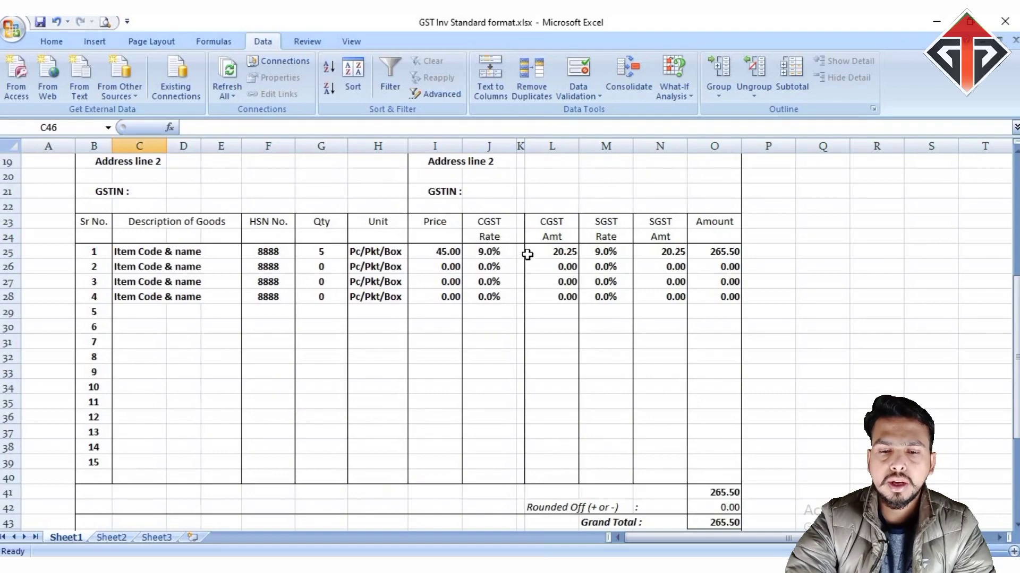
{"action": "scroll", "coordinate": [526, 254], "scroll_direction": "up", "scroll_amount": 1}
{"action": "scroll", "coordinate": [506, 269], "scroll_direction": "down", "scroll_amount": 2}
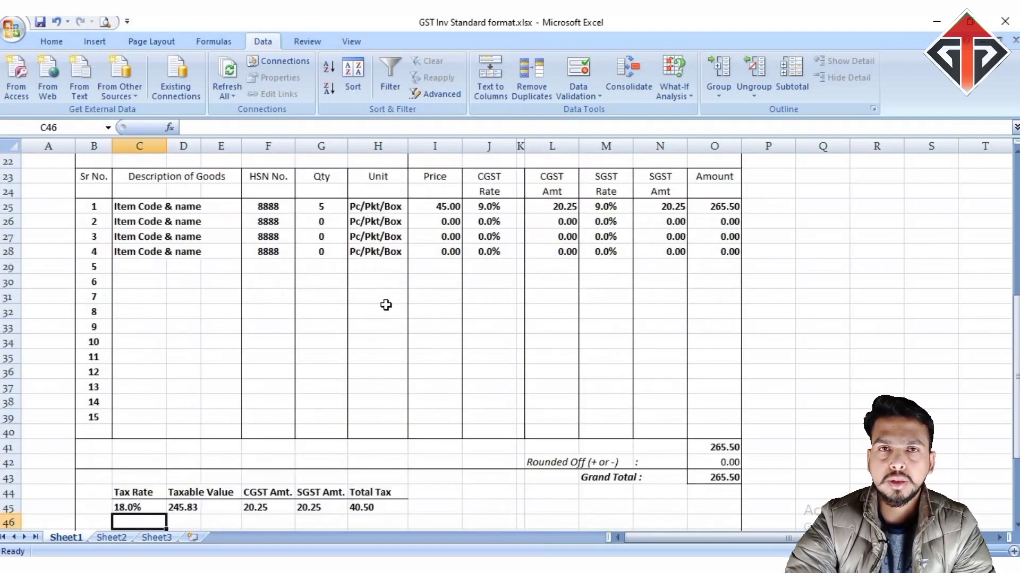
{"action": "scroll", "coordinate": [386, 306], "scroll_direction": "down", "scroll_amount": 2}
{"action": "left_click", "coordinate": [136, 402]}
{"action": "left_click", "coordinate": [146, 417]}
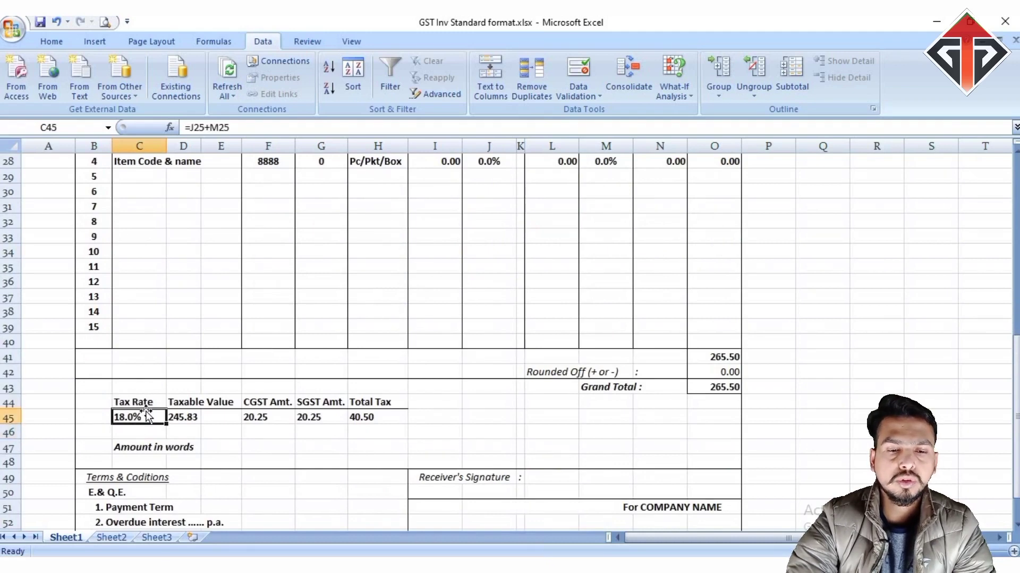
- Examine the Taxable Value heading in row 44 of the tax summary against the item table above it
{"action": "left_click", "coordinate": [202, 407]}
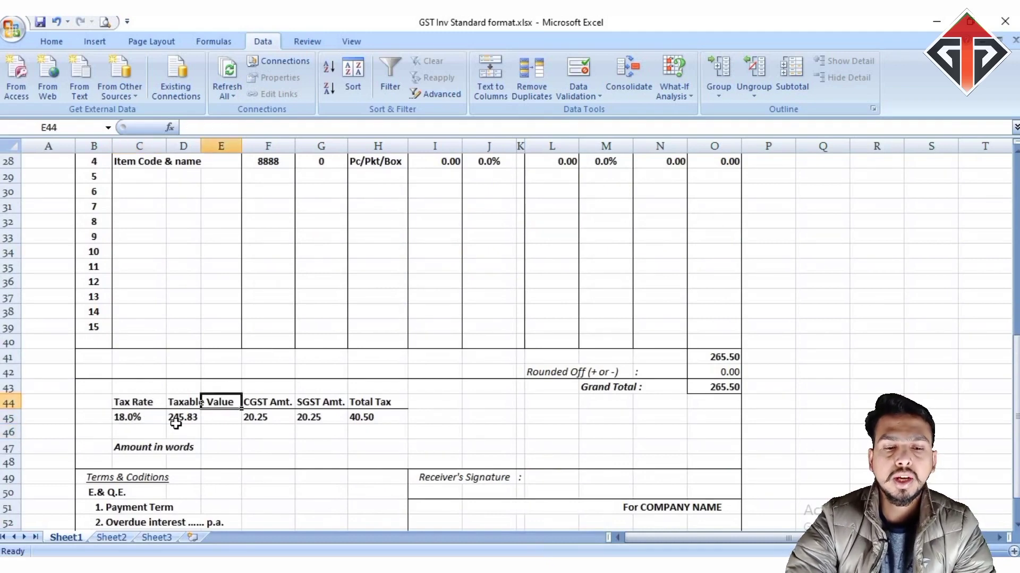
{"action": "scroll", "coordinate": [432, 318], "scroll_direction": "up", "scroll_amount": 3}
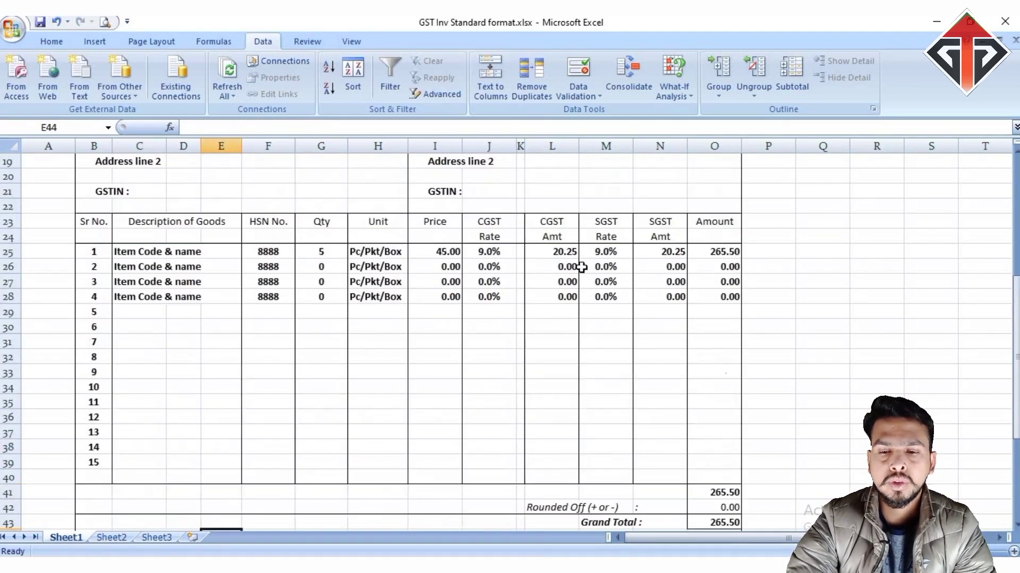
{"action": "scroll", "coordinate": [432, 254], "scroll_direction": "down", "scroll_amount": 3}
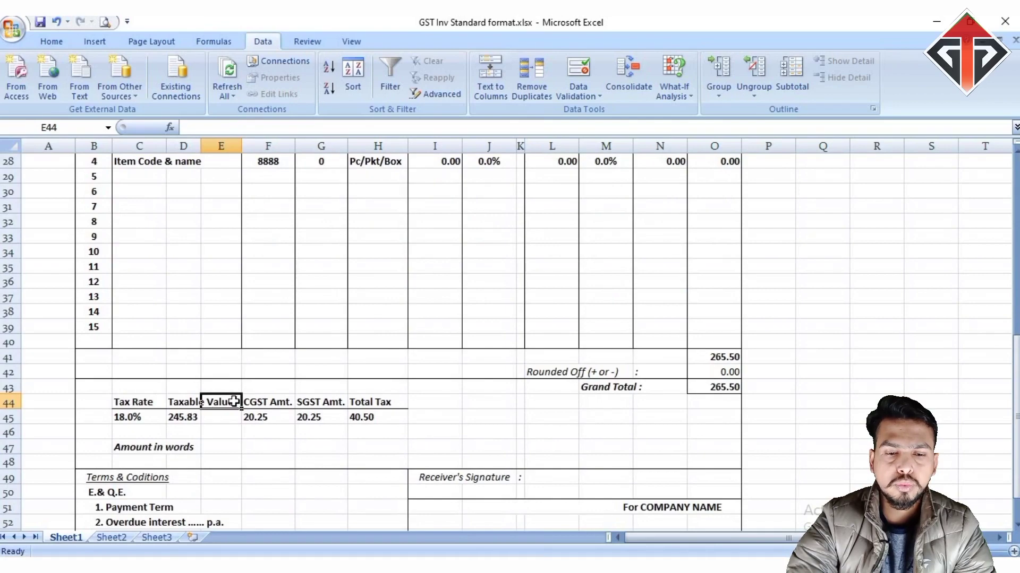
{"action": "scroll", "coordinate": [239, 396], "scroll_direction": "up", "scroll_amount": 3}
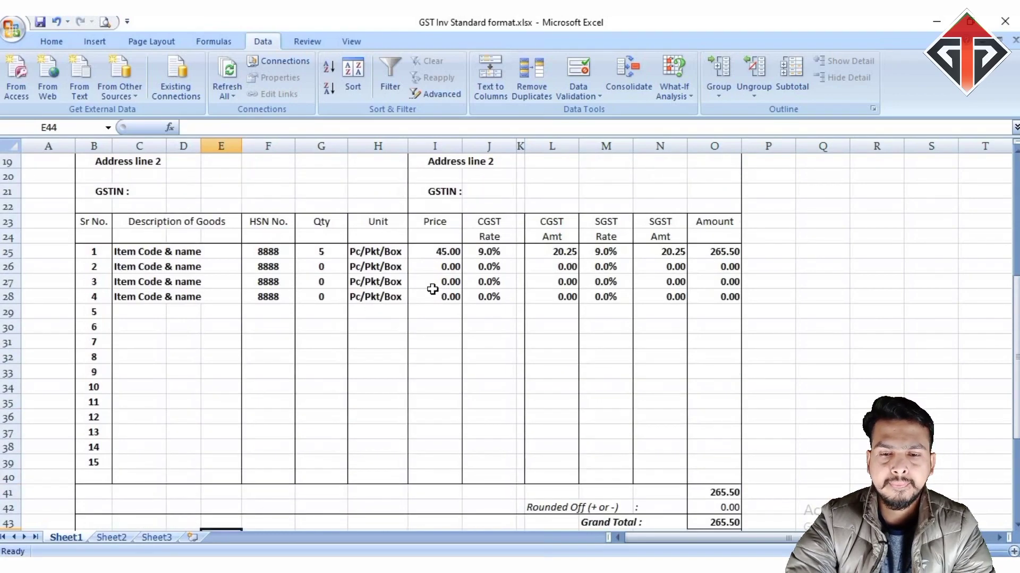
{"action": "scroll", "coordinate": [433, 295], "scroll_direction": "down", "scroll_amount": 1}
{"action": "scroll", "coordinate": [433, 294], "scroll_direction": "up", "scroll_amount": 1}
{"action": "scroll", "coordinate": [433, 295], "scroll_direction": "down", "scroll_amount": 2}
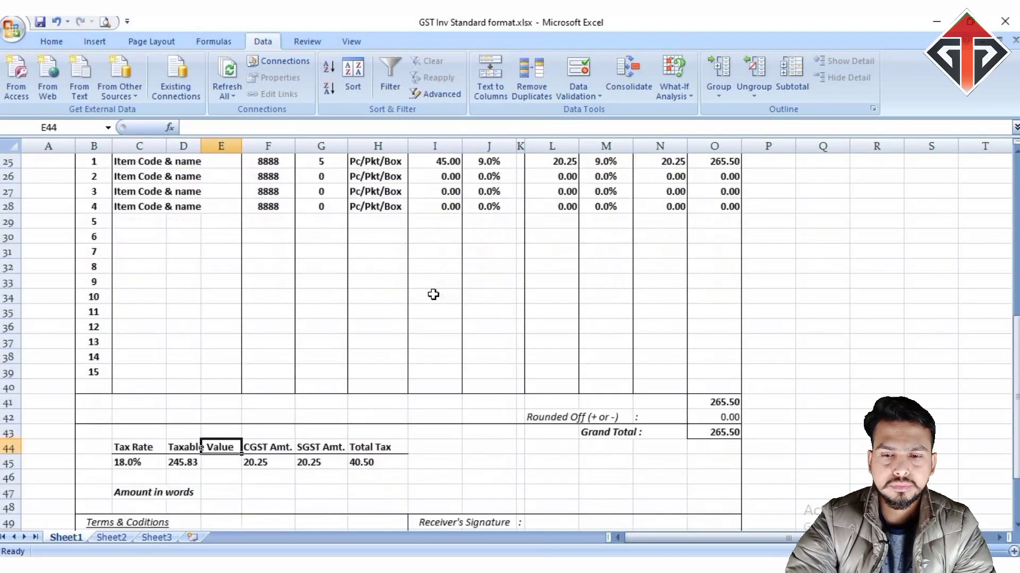
{"action": "scroll", "coordinate": [433, 295], "scroll_direction": "up", "scroll_amount": 2}
{"action": "scroll", "coordinate": [434, 295], "scroll_direction": "down", "scroll_amount": 2}
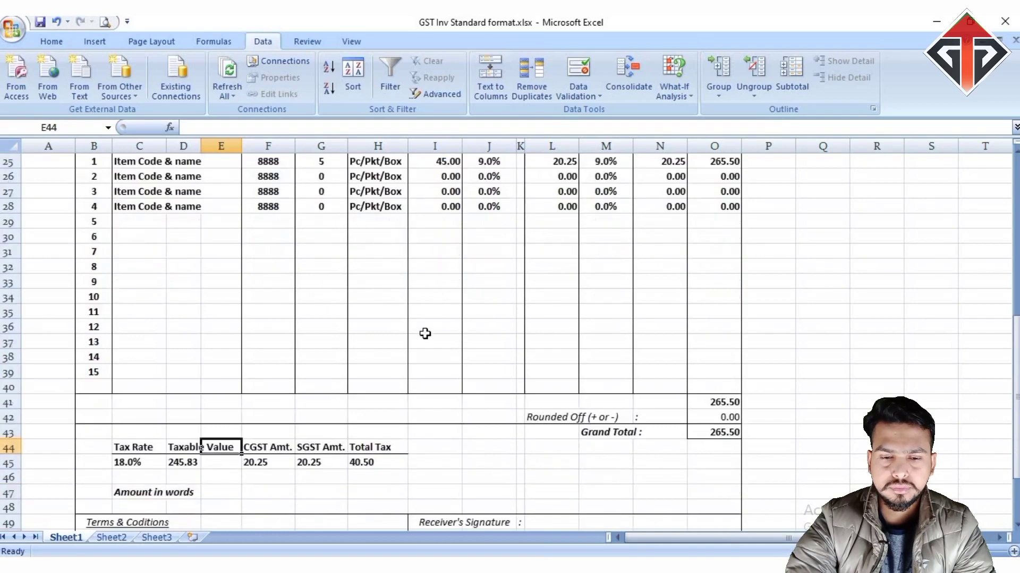
- Inspect the Taxable Value formula in D45 and compare it with the item rates and amounts
{"action": "left_click", "coordinate": [190, 465]}
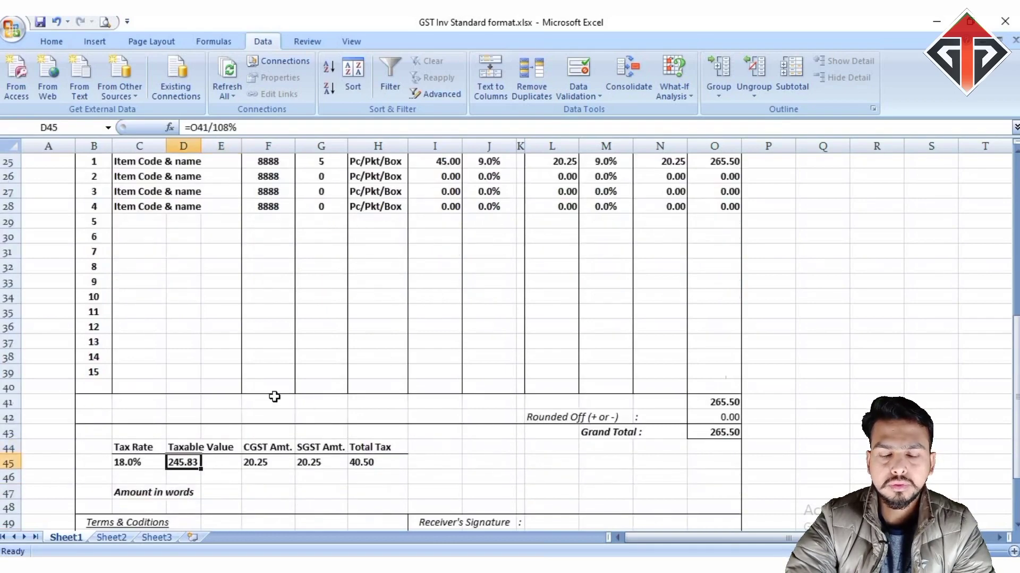
{"action": "scroll", "coordinate": [303, 379], "scroll_direction": "up", "scroll_amount": 3}
{"action": "scroll", "coordinate": [305, 379], "scroll_direction": "down", "scroll_amount": 3}
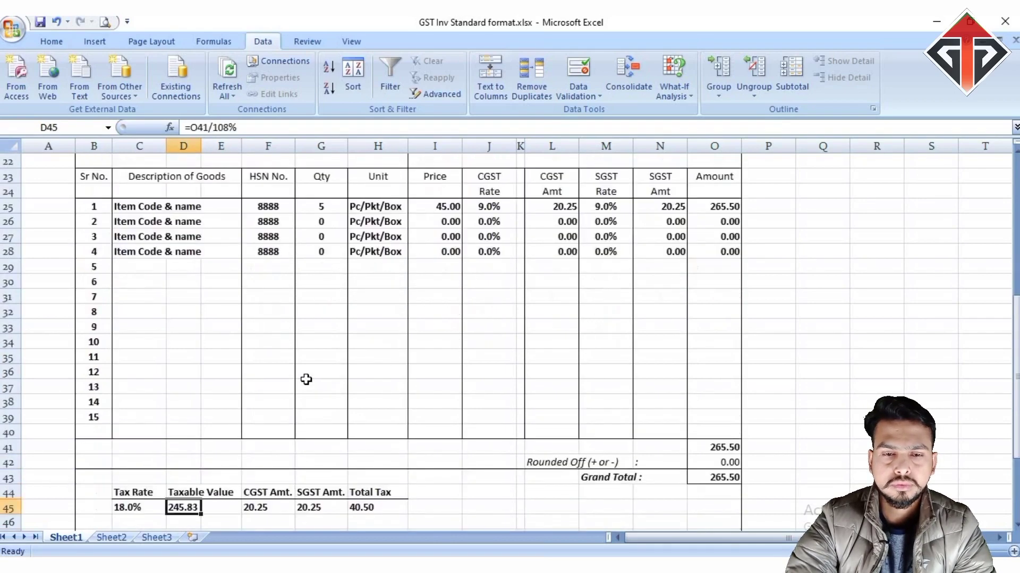
{"action": "scroll", "coordinate": [305, 380], "scroll_direction": "up", "scroll_amount": 3}
{"action": "scroll", "coordinate": [306, 380], "scroll_direction": "down", "scroll_amount": 3}
{"action": "scroll", "coordinate": [285, 418], "scroll_direction": "down", "scroll_amount": 1}
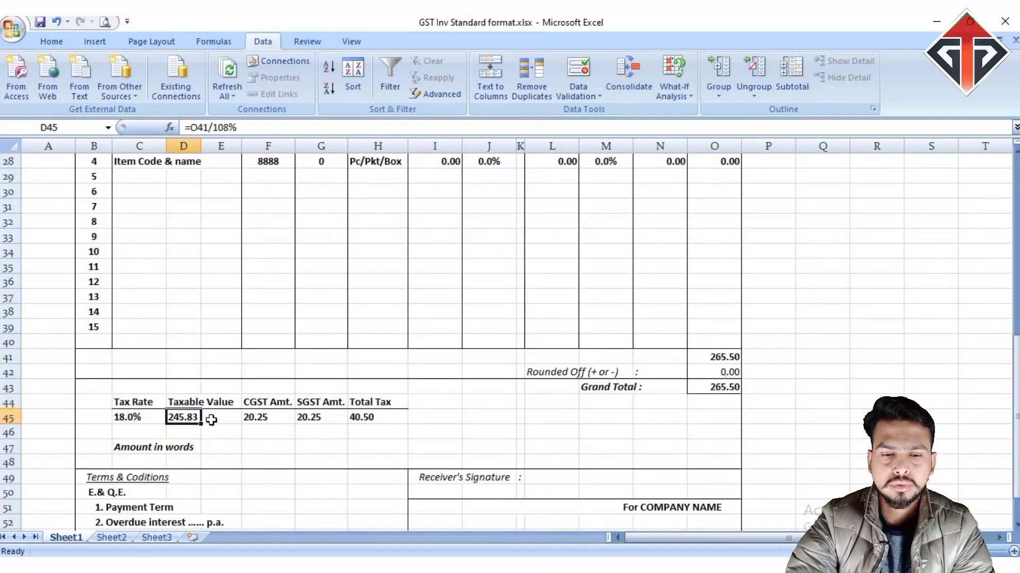
{"action": "scroll", "coordinate": [211, 417], "scroll_direction": "up", "scroll_amount": 5}
{"action": "scroll", "coordinate": [331, 343], "scroll_direction": "down", "scroll_amount": 2}
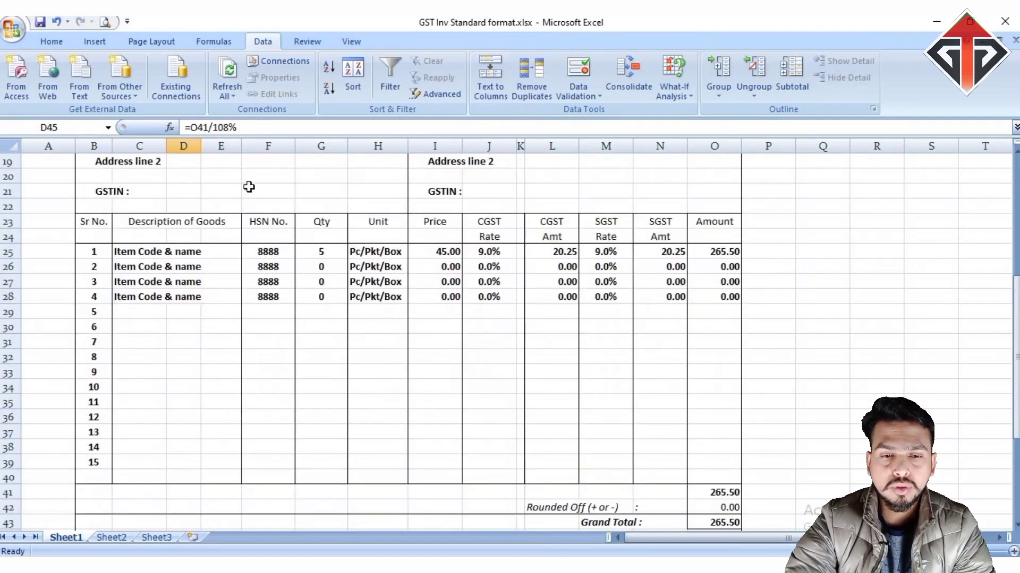
- Correct the Taxable Value formula in D45 to =O41/118%
{"action": "left_click", "coordinate": [225, 128]}
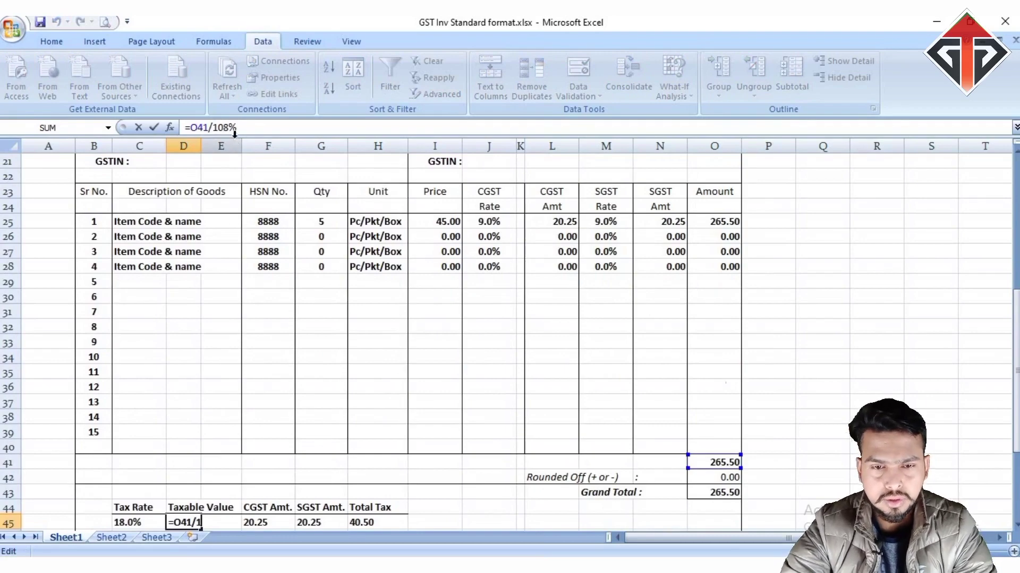
{"action": "key", "text": "Delete"}
{"action": "type", "text": "1"}
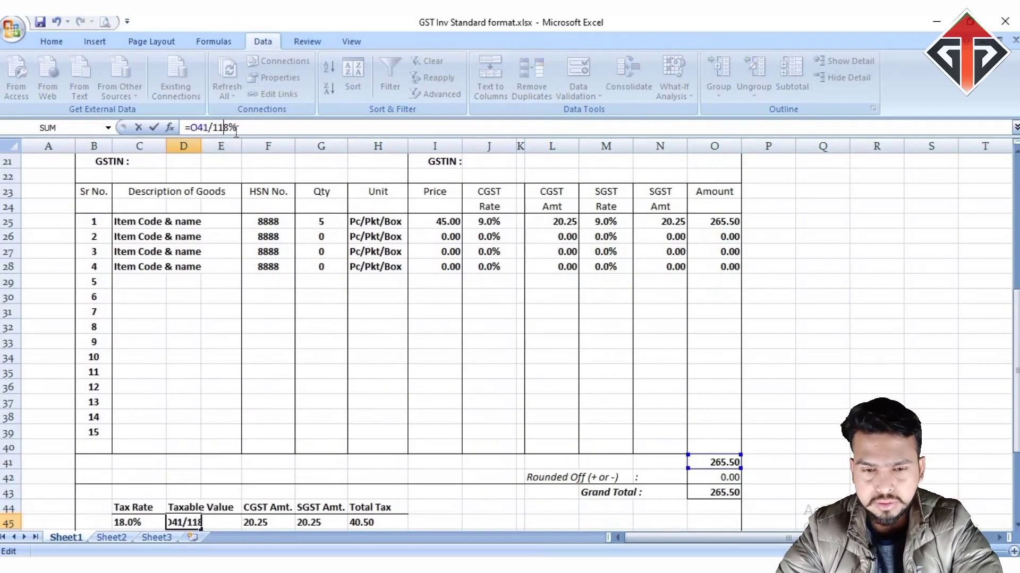
{"action": "key", "text": "Return"}
{"action": "scroll", "coordinate": [235, 346], "scroll_direction": "down", "scroll_amount": 3}
{"action": "scroll", "coordinate": [235, 346], "scroll_direction": "up", "scroll_amount": 4}
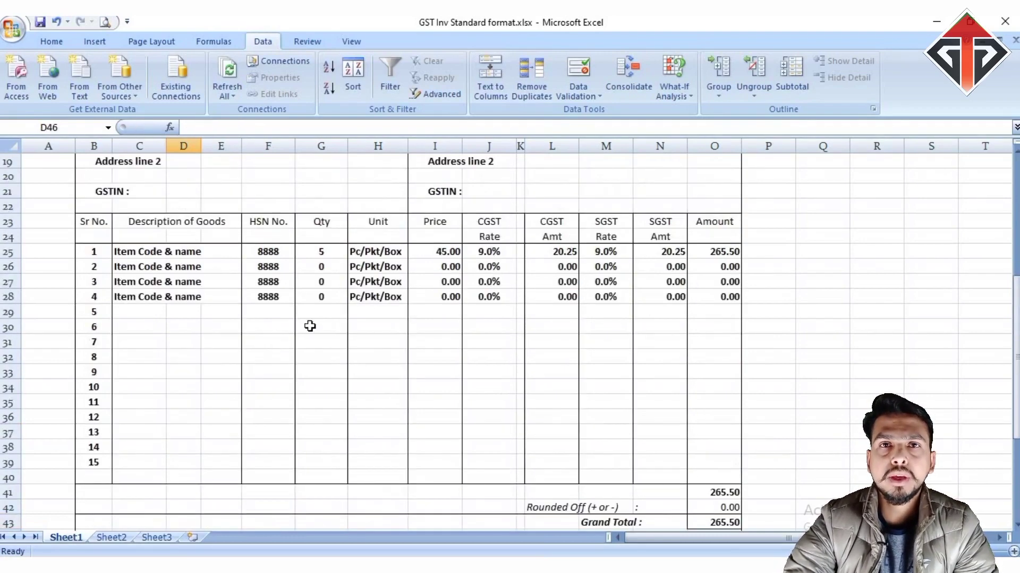
{"action": "scroll", "coordinate": [402, 326], "scroll_direction": "up", "scroll_amount": 2}
{"action": "scroll", "coordinate": [473, 285], "scroll_direction": "down", "scroll_amount": 4}
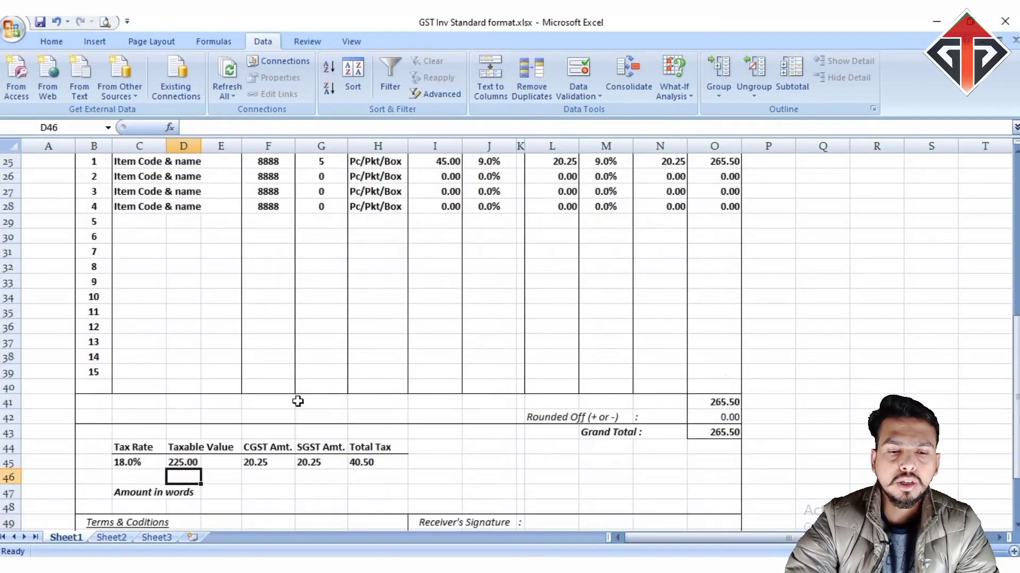
- Check the corrected Taxable Value formula in D45 against the first item's quantity, price and tax rates
{"action": "left_click", "coordinate": [191, 464]}
{"action": "scroll", "coordinate": [485, 292], "scroll_direction": "up", "scroll_amount": 2}
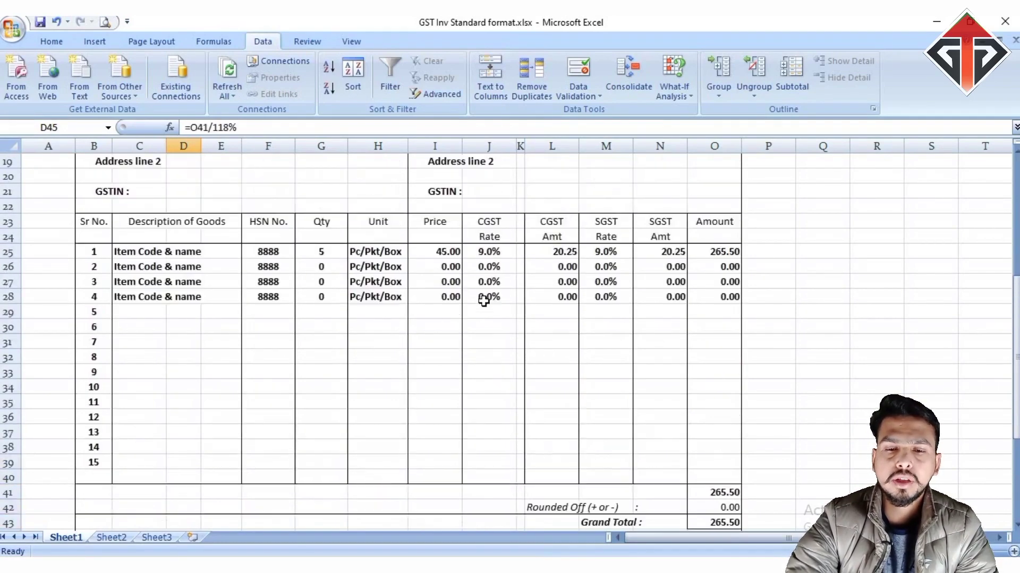
{"action": "scroll", "coordinate": [480, 301], "scroll_direction": "down", "scroll_amount": 2}
{"action": "scroll", "coordinate": [236, 162], "scroll_direction": "up", "scroll_amount": 3}
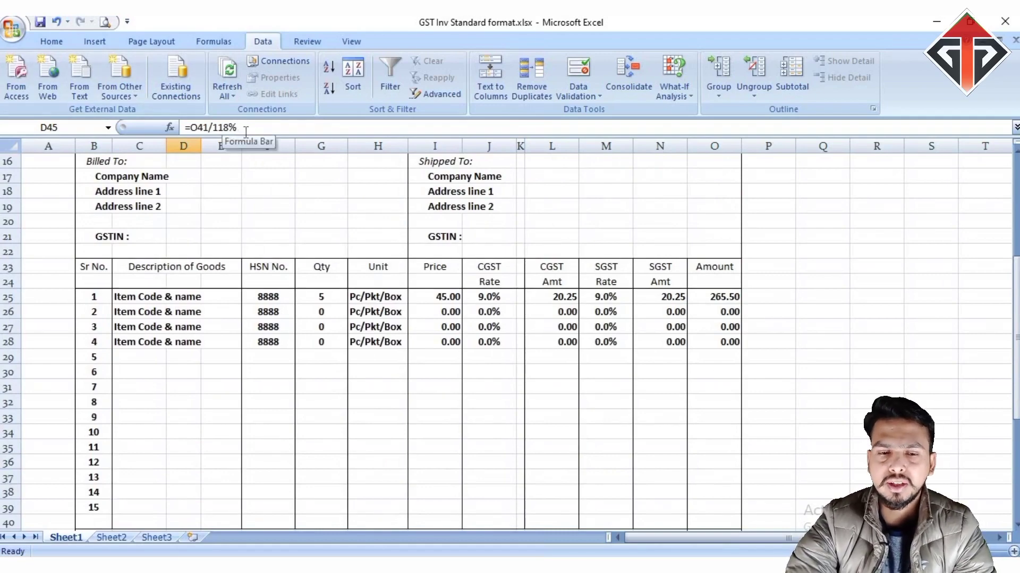
{"action": "scroll", "coordinate": [164, 448], "scroll_direction": "down", "scroll_amount": 4}
{"action": "scroll", "coordinate": [275, 332], "scroll_direction": "up", "scroll_amount": 3}
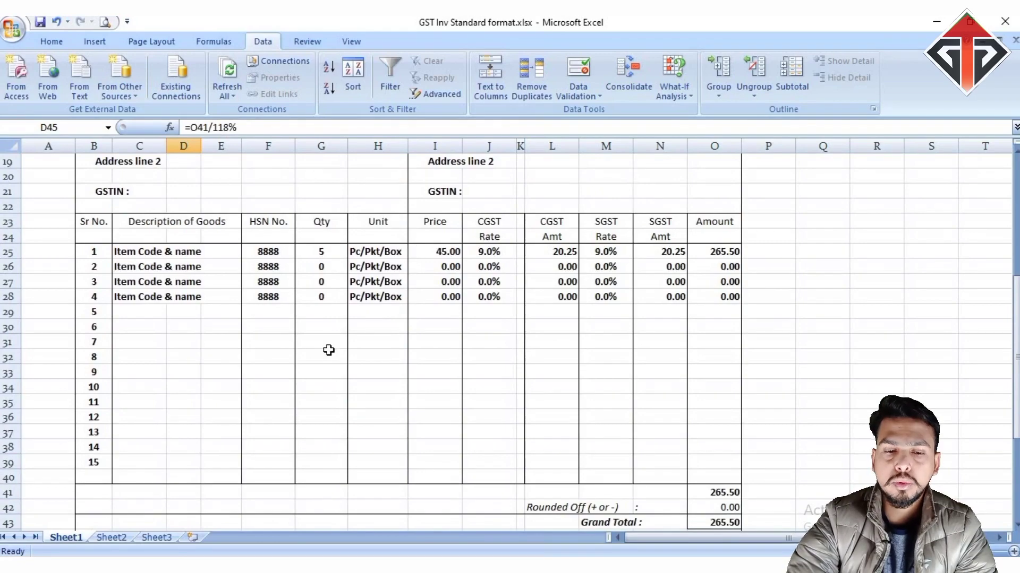
{"action": "scroll", "coordinate": [329, 350], "scroll_direction": "down", "scroll_amount": 3}
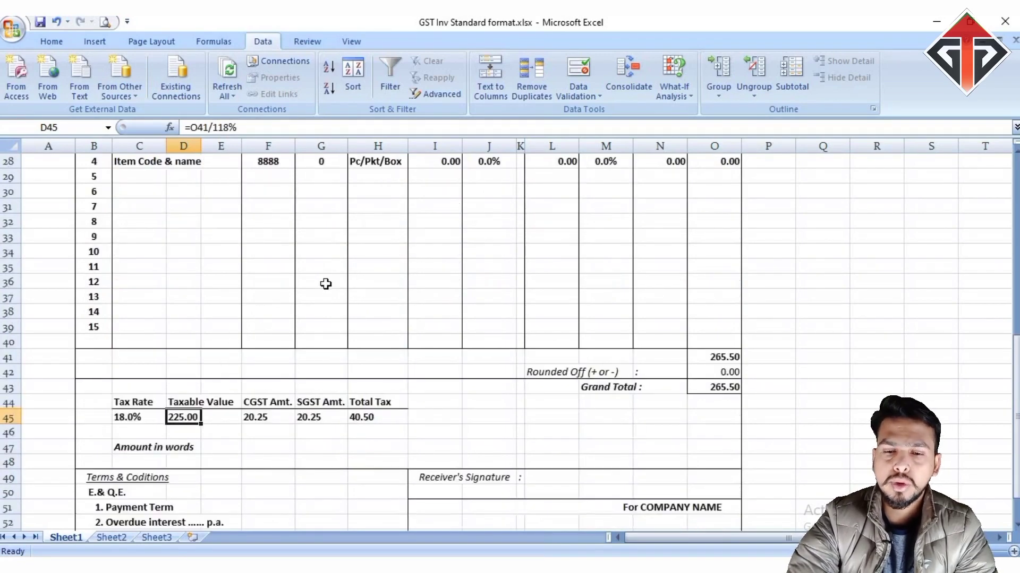
{"action": "scroll", "coordinate": [467, 302], "scroll_direction": "up", "scroll_amount": 3}
{"action": "scroll", "coordinate": [255, 449], "scroll_direction": "down", "scroll_amount": 3}
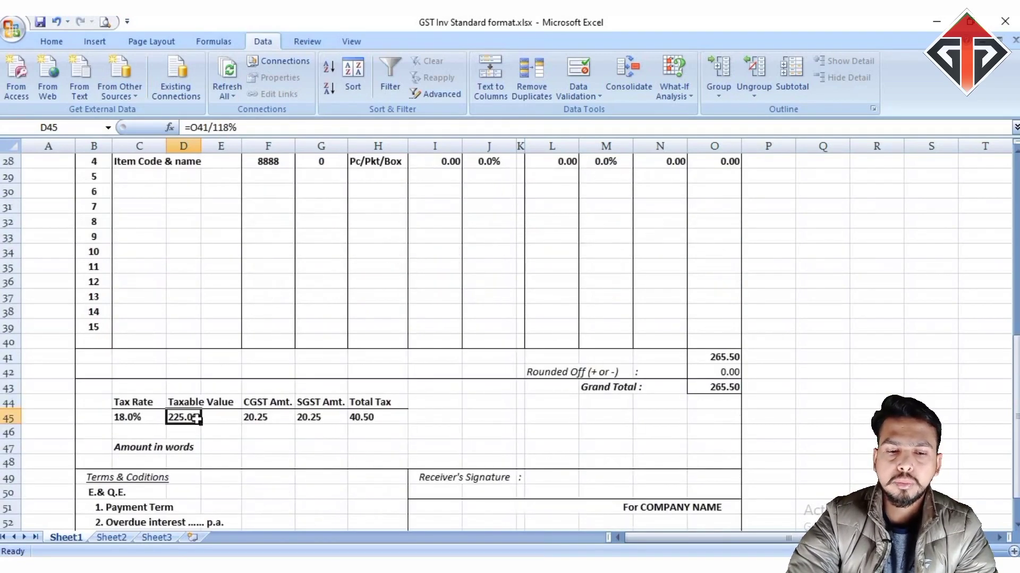
{"action": "scroll", "coordinate": [307, 371], "scroll_direction": "up", "scroll_amount": 2}
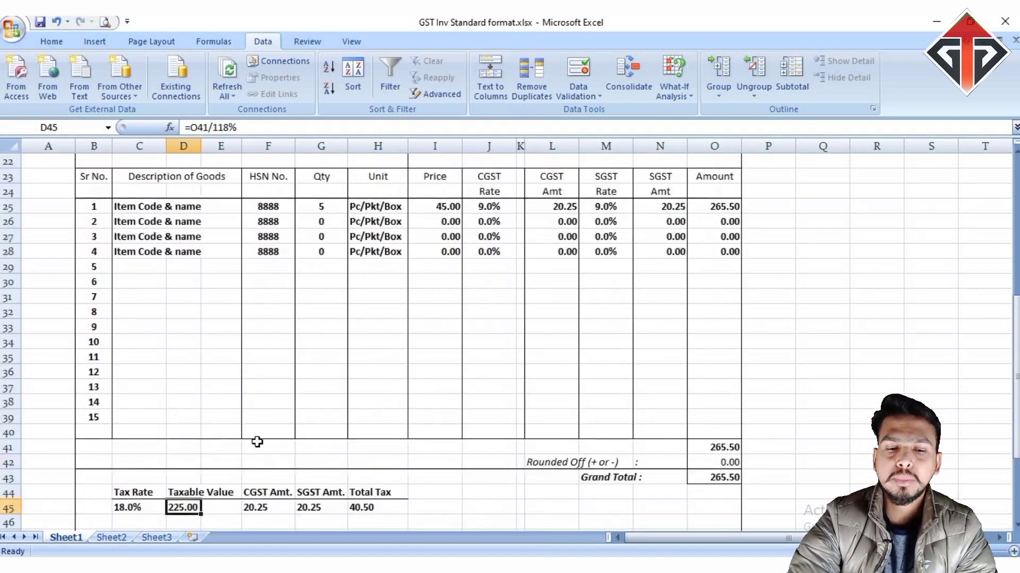
{"action": "scroll", "coordinate": [219, 467], "scroll_direction": "down", "scroll_amount": 1}
{"action": "scroll", "coordinate": [218, 467], "scroll_direction": "up", "scroll_amount": 2}
{"action": "scroll", "coordinate": [203, 467], "scroll_direction": "down", "scroll_amount": 3}
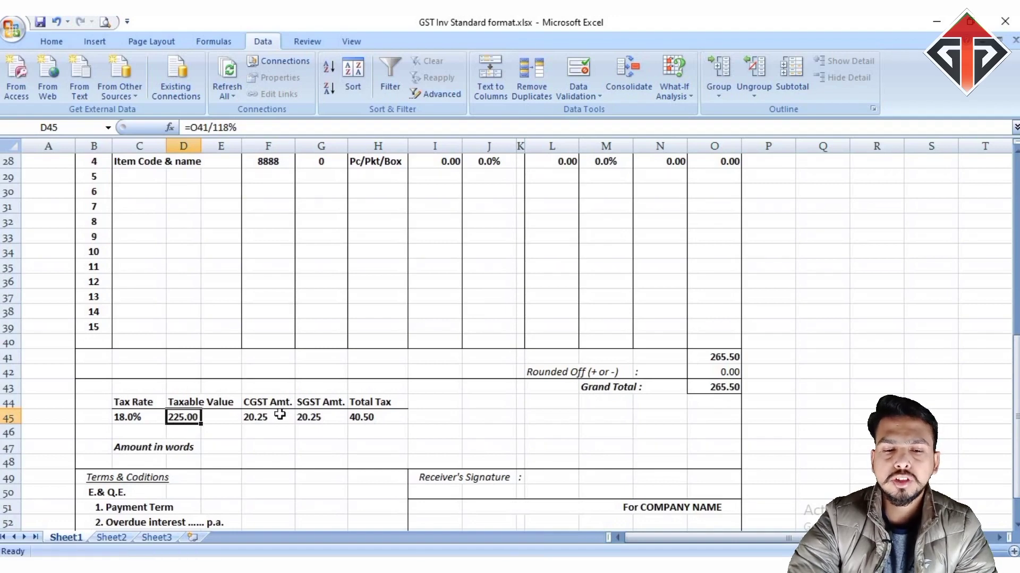
- Inspect the CGST Amt. sum formula in F45 and the second item's CGST amount formula in L26
{"action": "left_click", "coordinate": [260, 417]}
{"action": "left_click", "coordinate": [270, 403]}
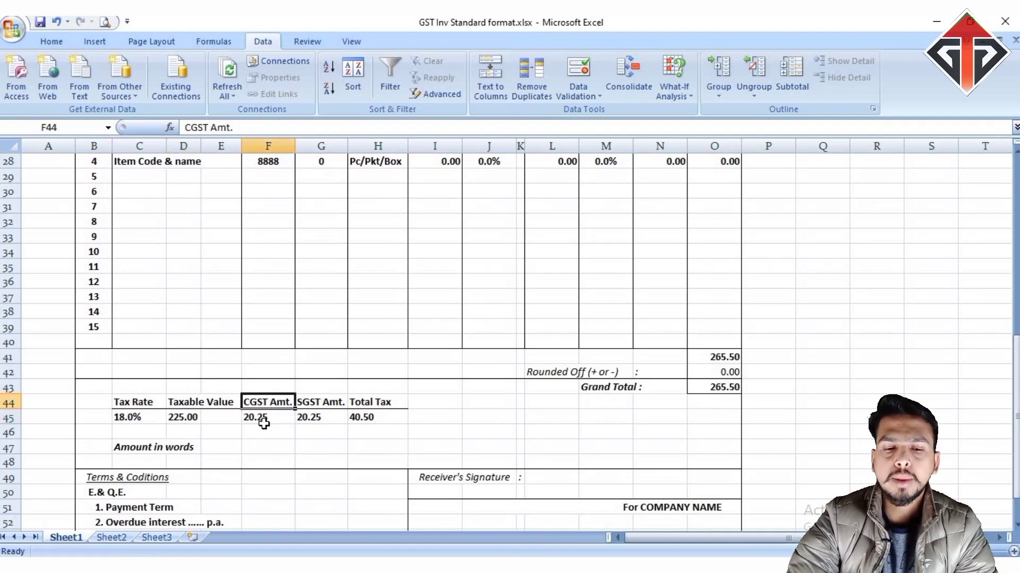
{"action": "left_click", "coordinate": [264, 419]}
{"action": "scroll", "coordinate": [311, 353], "scroll_direction": "up", "scroll_amount": 2}
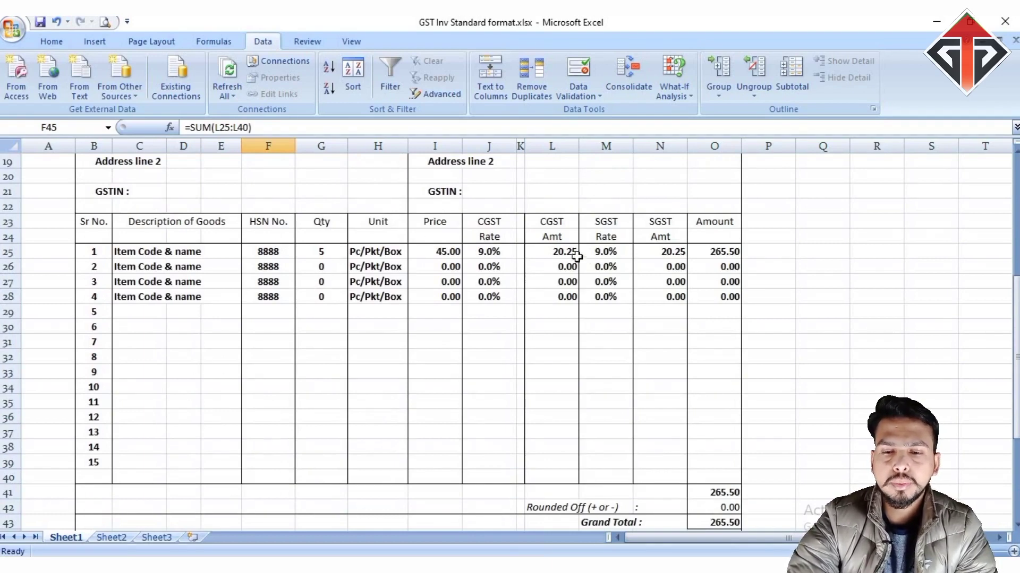
{"action": "scroll", "coordinate": [567, 249], "scroll_direction": "down", "scroll_amount": 2}
{"action": "scroll", "coordinate": [567, 202], "scroll_direction": "up", "scroll_amount": 1}
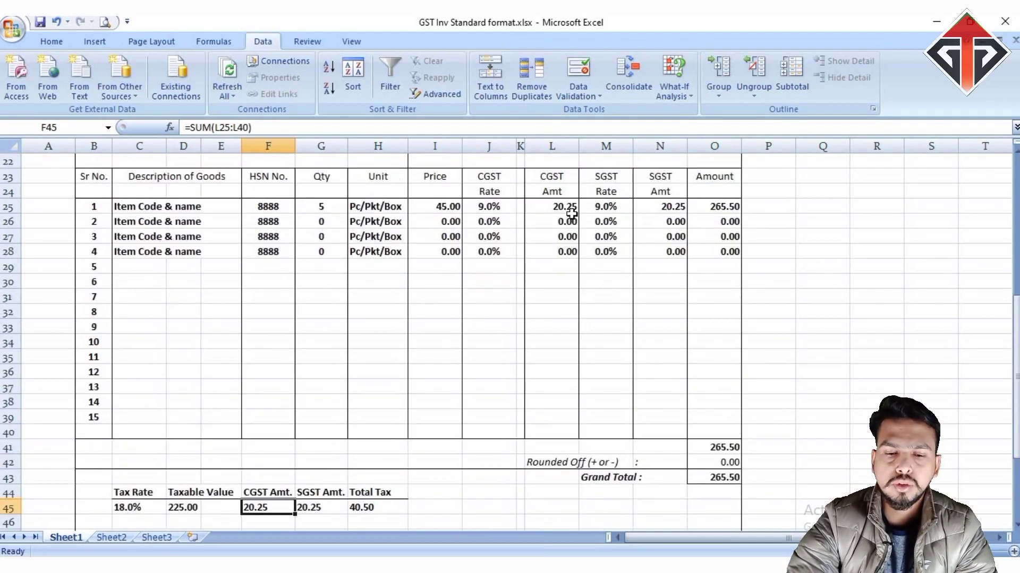
{"action": "left_click", "coordinate": [568, 224]}
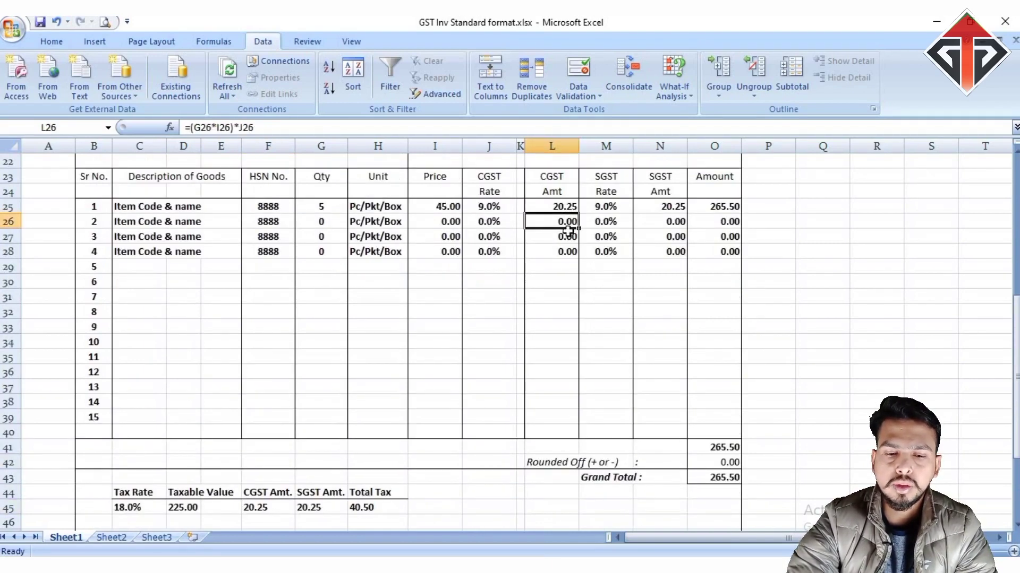
- Set the second item's quantity to 6 and its price to 56 in row 26
{"action": "left_click", "coordinate": [328, 226]}
{"action": "type", "text": "6"}
{"action": "left_click", "coordinate": [490, 224]}
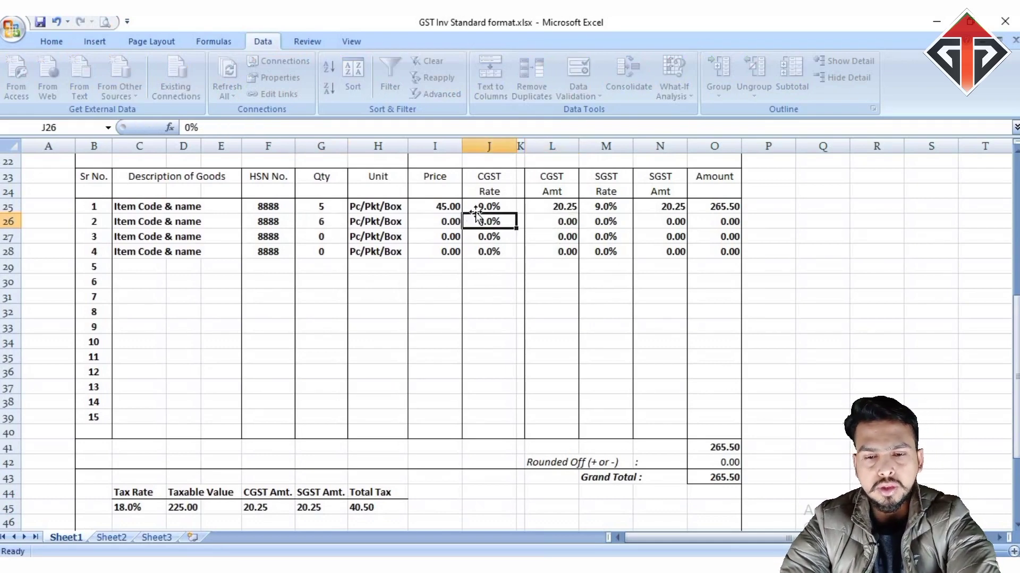
{"action": "left_click", "coordinate": [445, 224]}
{"action": "type", "text": "5"}
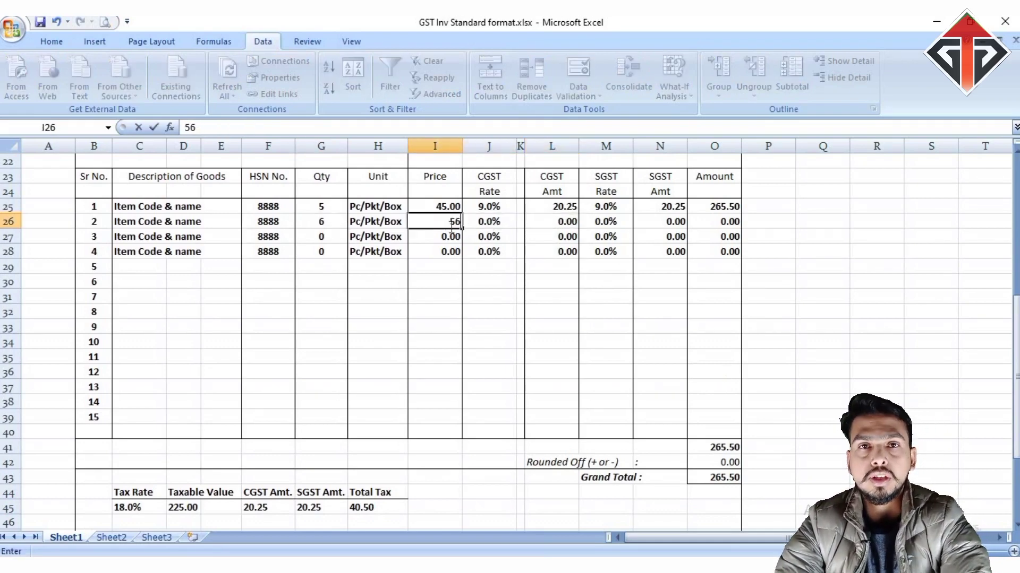
{"action": "type", "text": "6"}
- Set the second item's CGST and SGST rates to 9% each and check the updated tax summary
{"action": "left_click", "coordinate": [498, 224]}
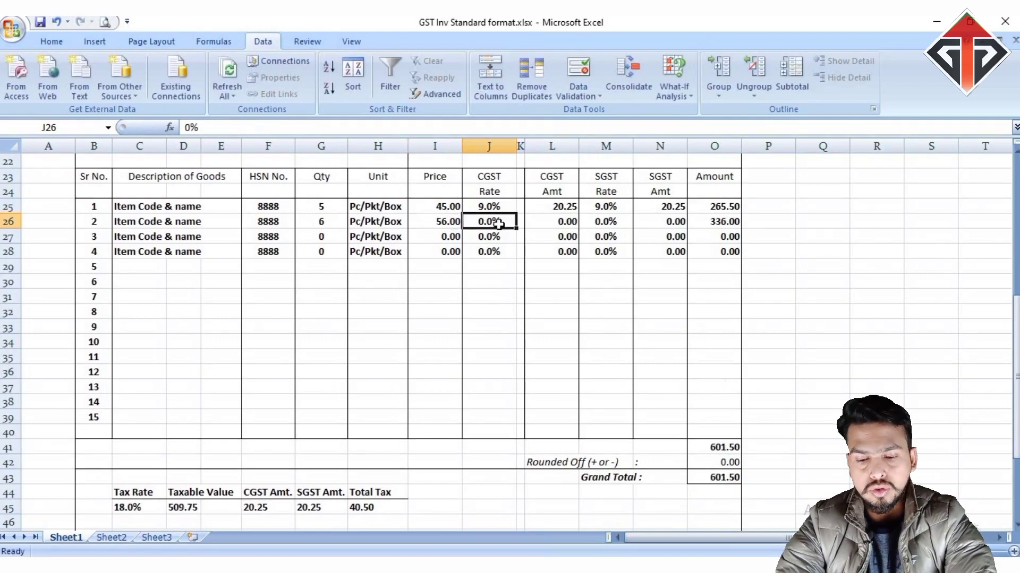
{"action": "type", "text": "9"}
{"action": "left_click", "coordinate": [613, 221]}
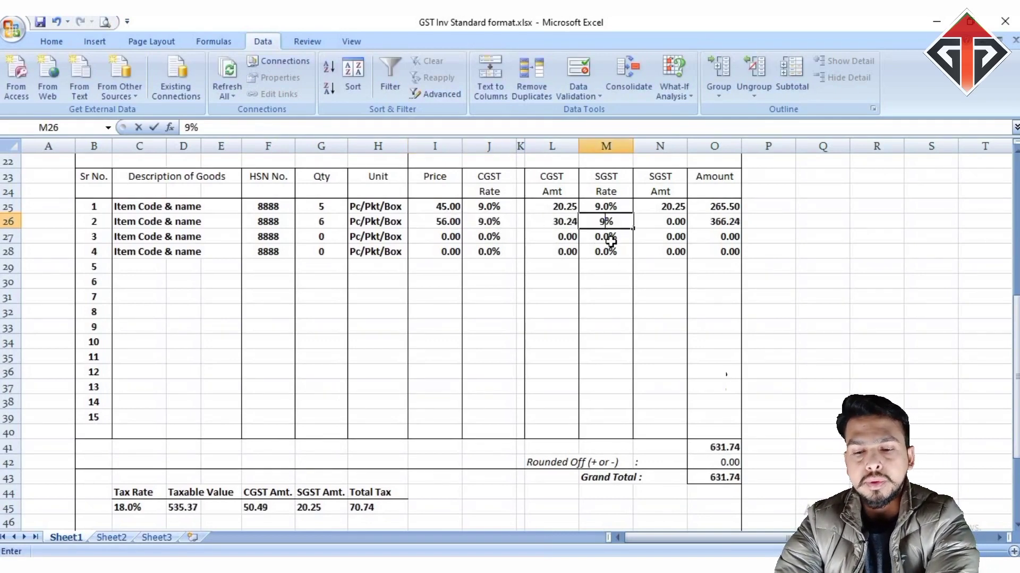
{"action": "type", "text": "9"}
{"action": "key", "text": "Return"}
{"action": "scroll", "coordinate": [351, 430], "scroll_direction": "down", "scroll_amount": 1}
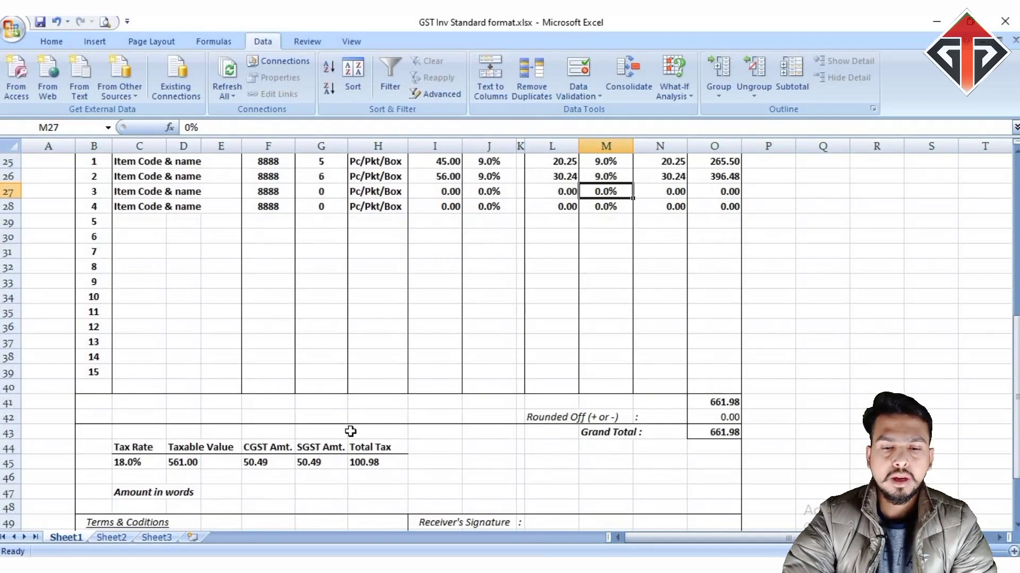
{"action": "scroll", "coordinate": [444, 306], "scroll_direction": "up", "scroll_amount": 1}
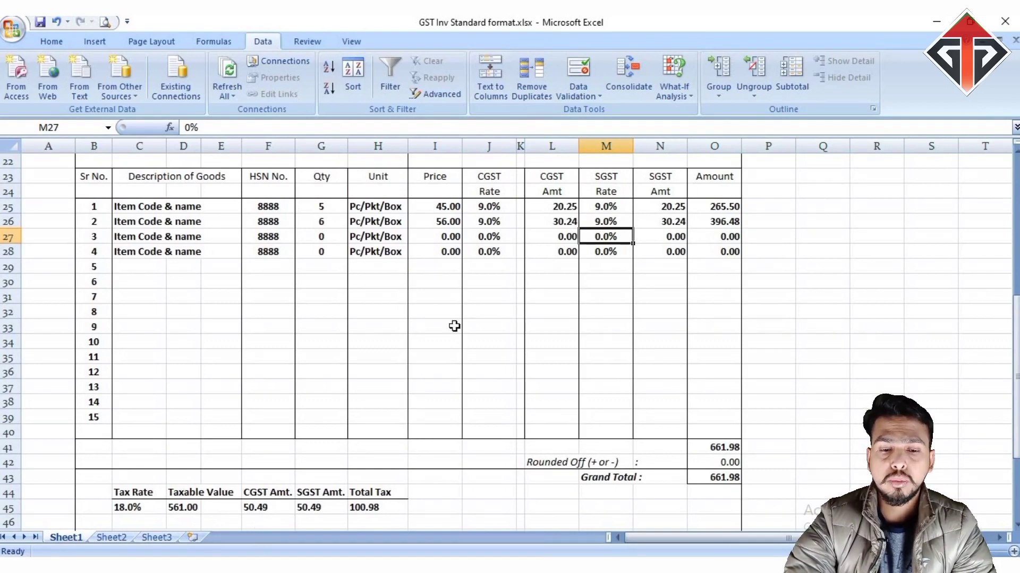
- Compare the two items' CGST amounts in L25:L26 and SGST amounts in N25:N26 with the SGST Amt. formula in G45
{"action": "mouse_move", "coordinate": [577, 207]}
{"action": "left_mouse_down"}
{"action": "mouse_move", "coordinate": [576, 273]}
{"action": "mouse_move", "coordinate": [577, 218]}
{"action": "left_mouse_up"}
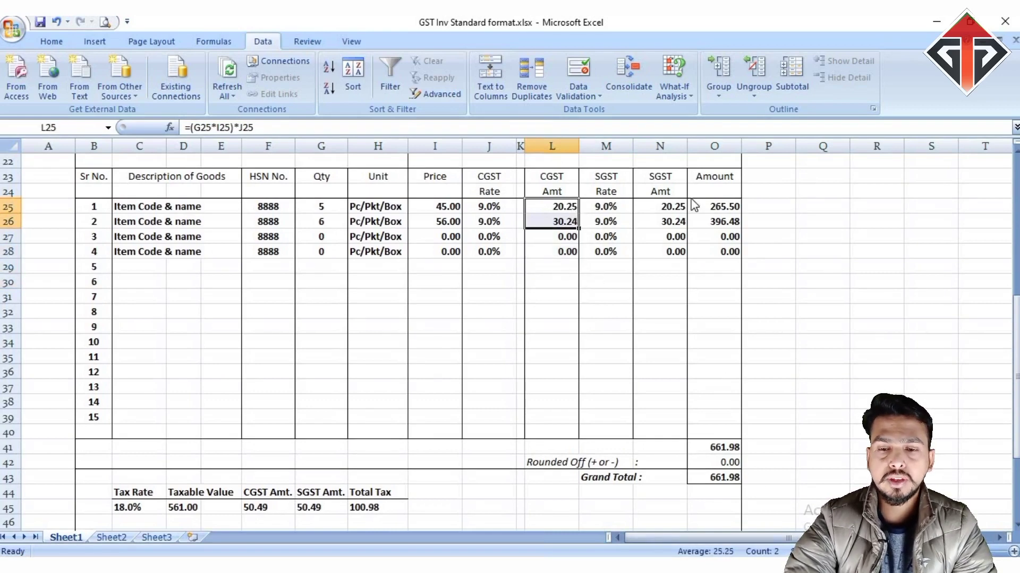
{"action": "left_click_drag", "start_coordinate": [673, 207], "coordinate": [674, 222]}
{"action": "left_click", "coordinate": [327, 508]}
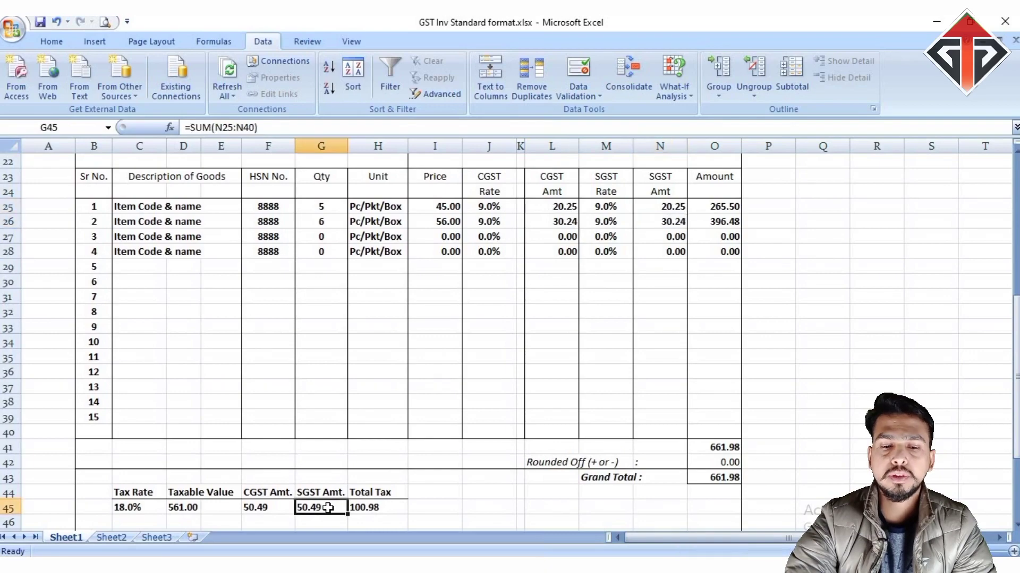
- Inspect the Total Tax heading in H44 and the formula beneath it in H45
{"action": "scroll", "coordinate": [352, 487], "scroll_direction": "down", "scroll_amount": 1}
{"action": "left_click", "coordinate": [375, 448]}
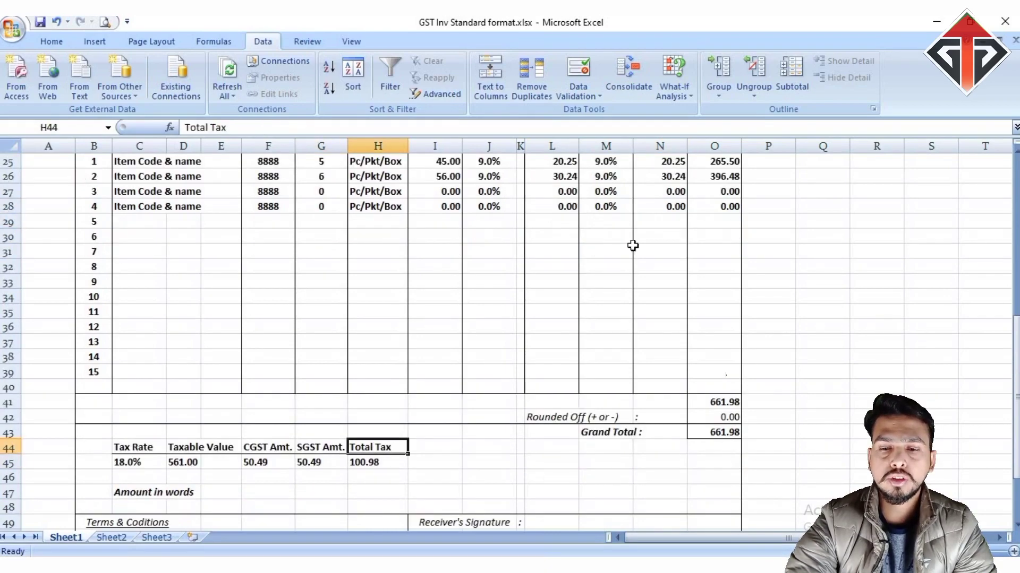
{"action": "scroll", "coordinate": [409, 447], "scroll_direction": "down", "scroll_amount": 1}
{"action": "scroll", "coordinate": [409, 447], "scroll_direction": "up", "scroll_amount": 1}
{"action": "left_click", "coordinate": [378, 461]}
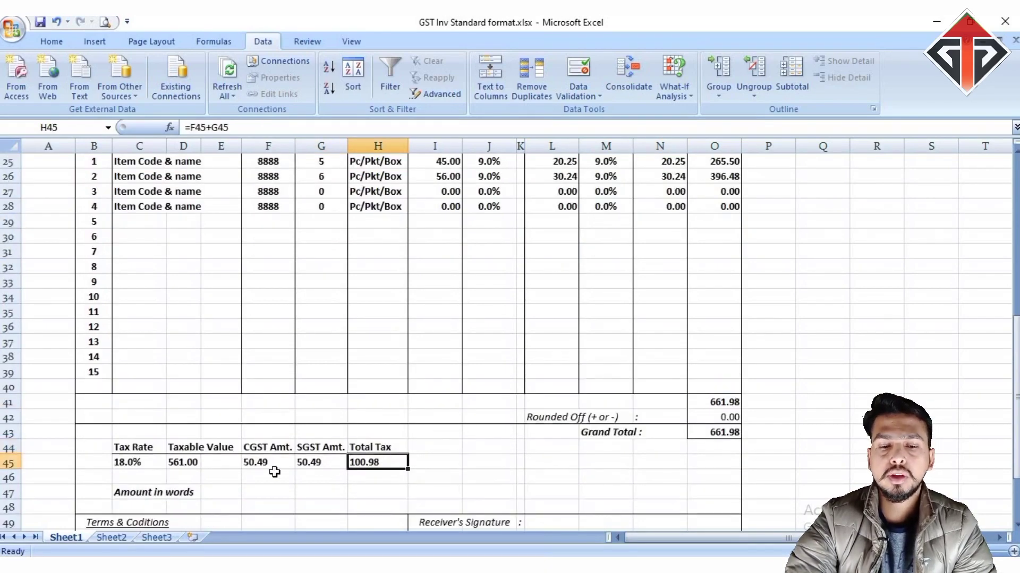
- Review the CGST, SGST and Total Tax amounts in row 45, and check the Grand Total formula in O43
{"action": "left_click_drag", "start_coordinate": [251, 460], "coordinate": [343, 473]}
{"action": "left_click", "coordinate": [382, 458]}
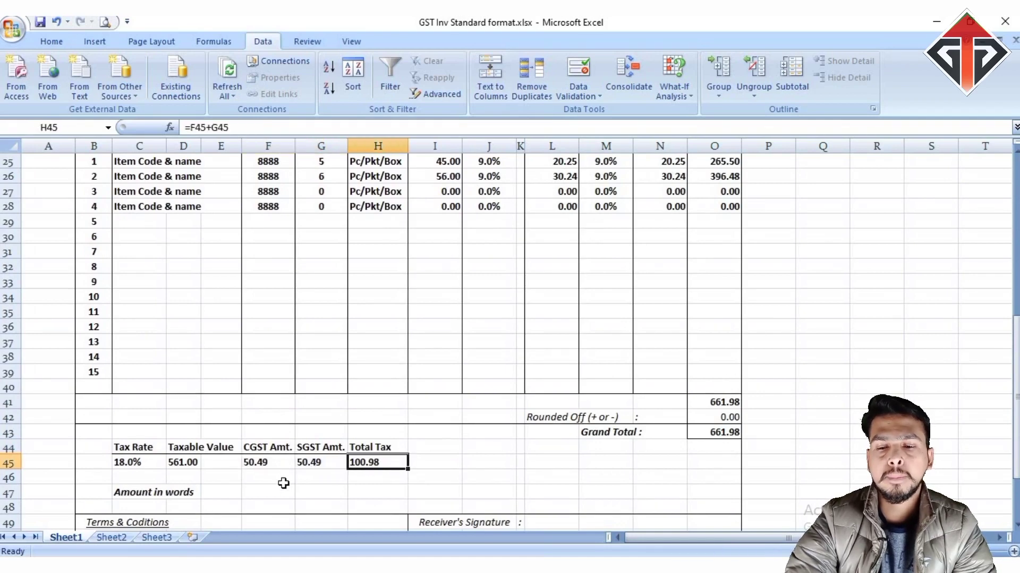
{"action": "scroll", "coordinate": [690, 446], "scroll_direction": "down", "scroll_amount": 1}
{"action": "left_click", "coordinate": [734, 389]}
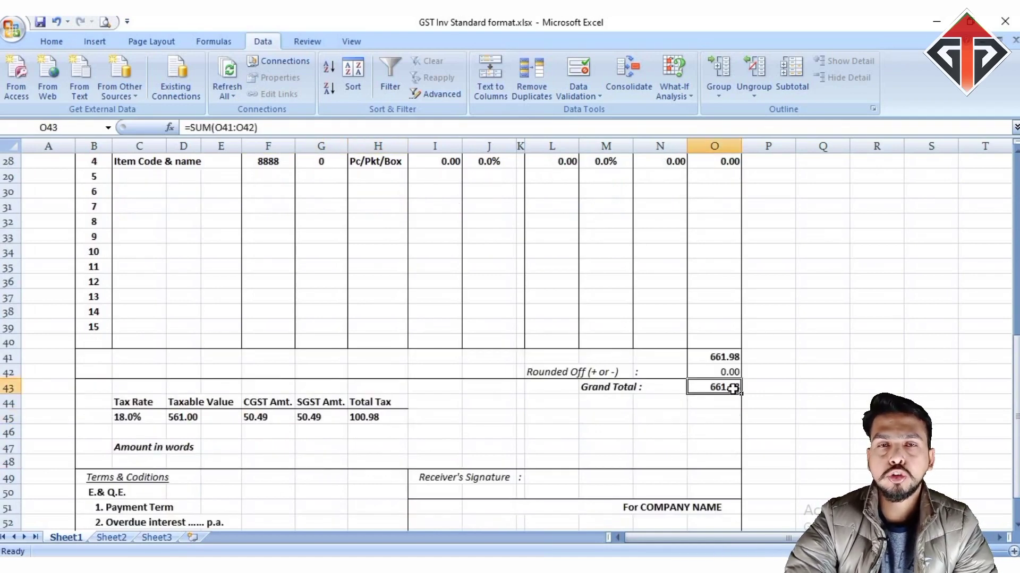
{"action": "scroll", "coordinate": [714, 396], "scroll_direction": "up", "scroll_amount": 1}
{"action": "scroll", "coordinate": [708, 407], "scroll_direction": "down", "scroll_amount": 2}
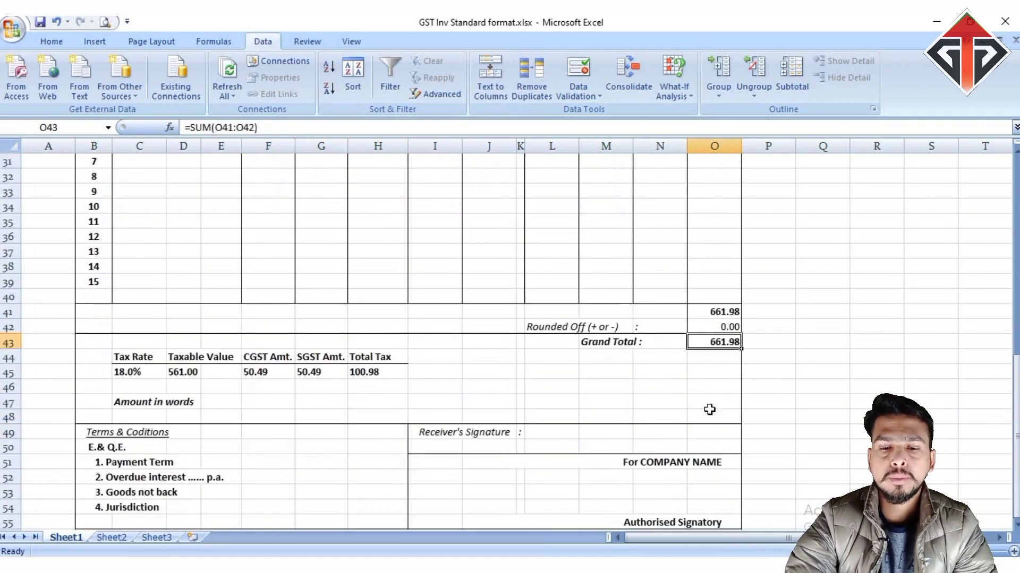
- Compare the Amount in words label in C47 with the Grand Total in O43
{"action": "left_click", "coordinate": [125, 402]}
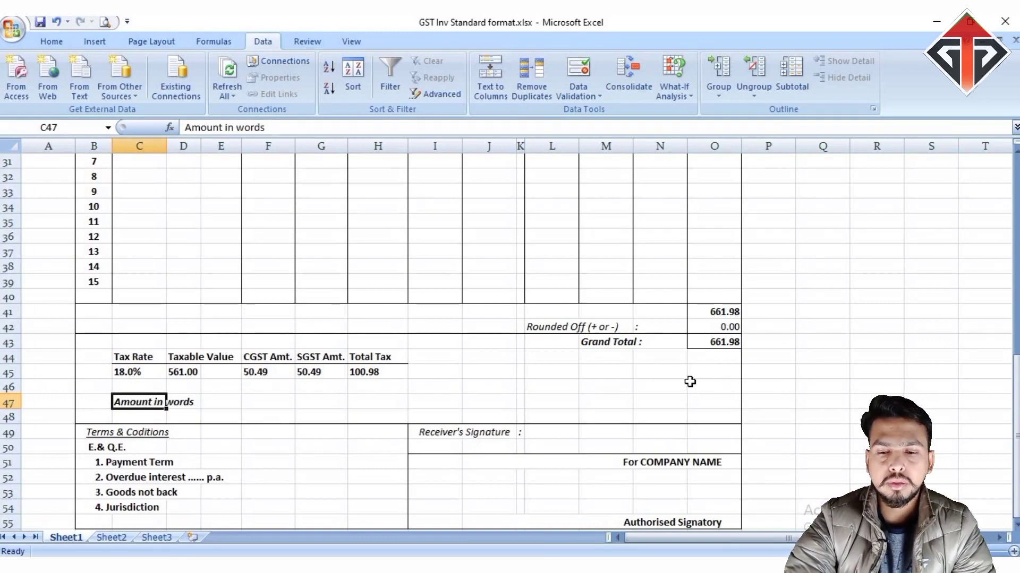
{"action": "left_click", "coordinate": [736, 339]}
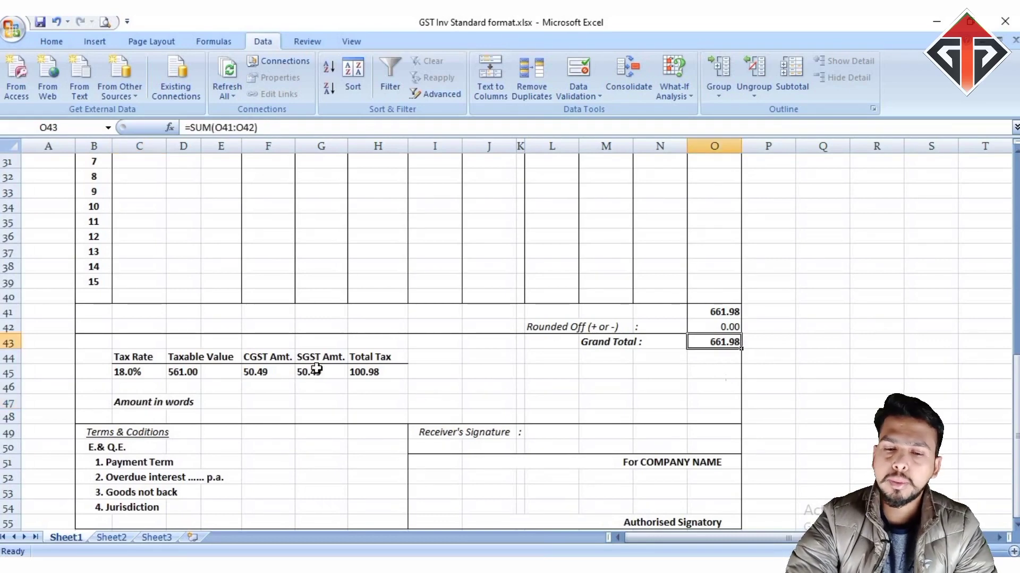
{"action": "left_click", "coordinate": [154, 404]}
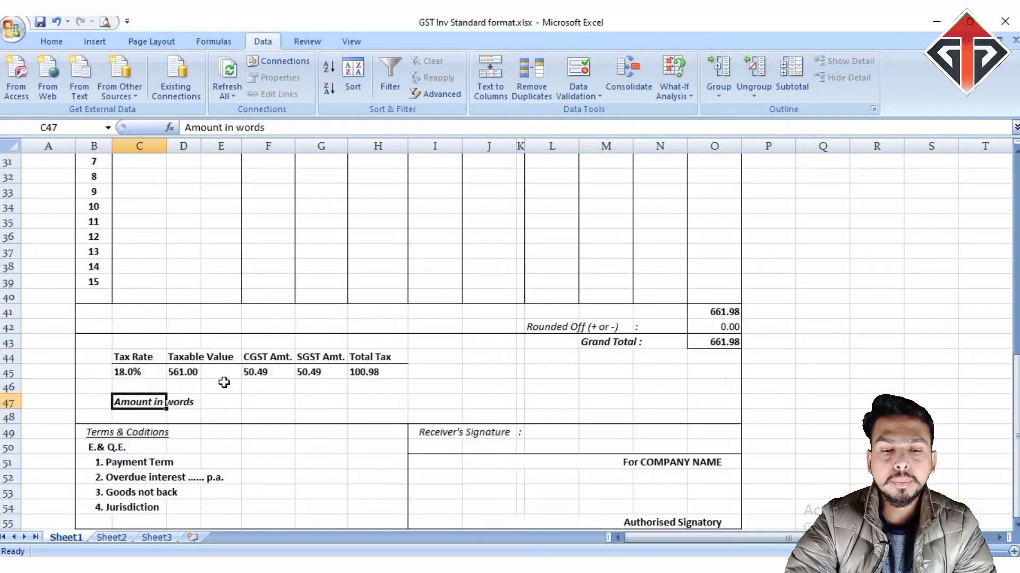
- Examine the Terms & Conditions block in B49:H55, including its four numbered terms
{"action": "scroll", "coordinate": [228, 380], "scroll_direction": "down", "scroll_amount": 3}
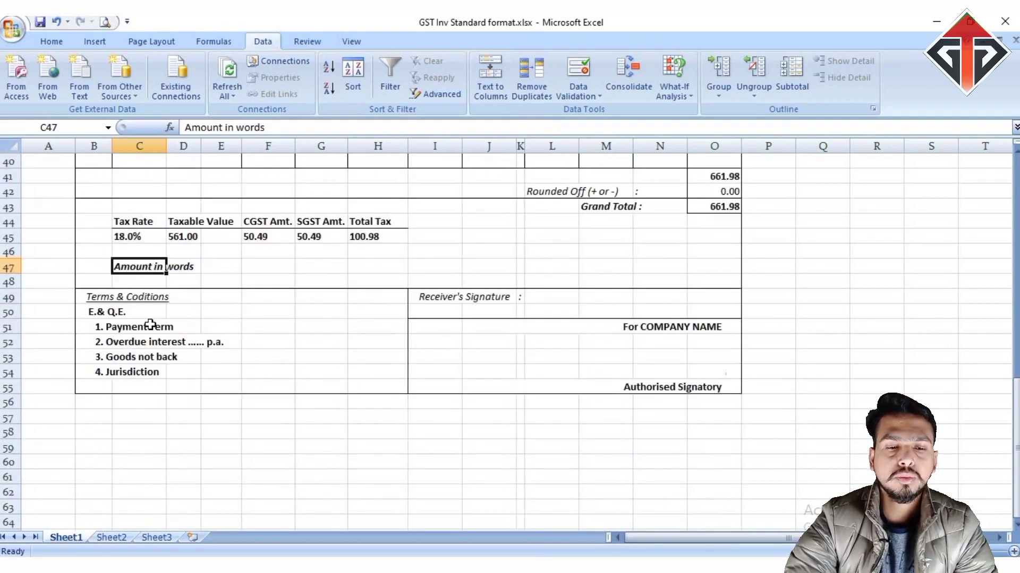
{"action": "left_click_drag", "start_coordinate": [91, 294], "coordinate": [399, 389]}
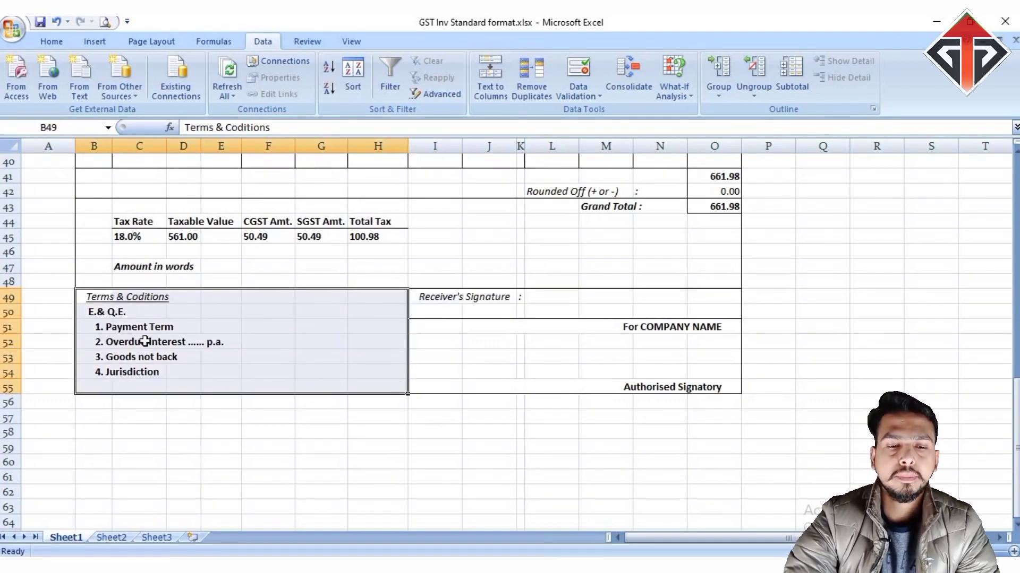
{"action": "scroll", "coordinate": [145, 341], "scroll_direction": "up", "scroll_amount": 1}
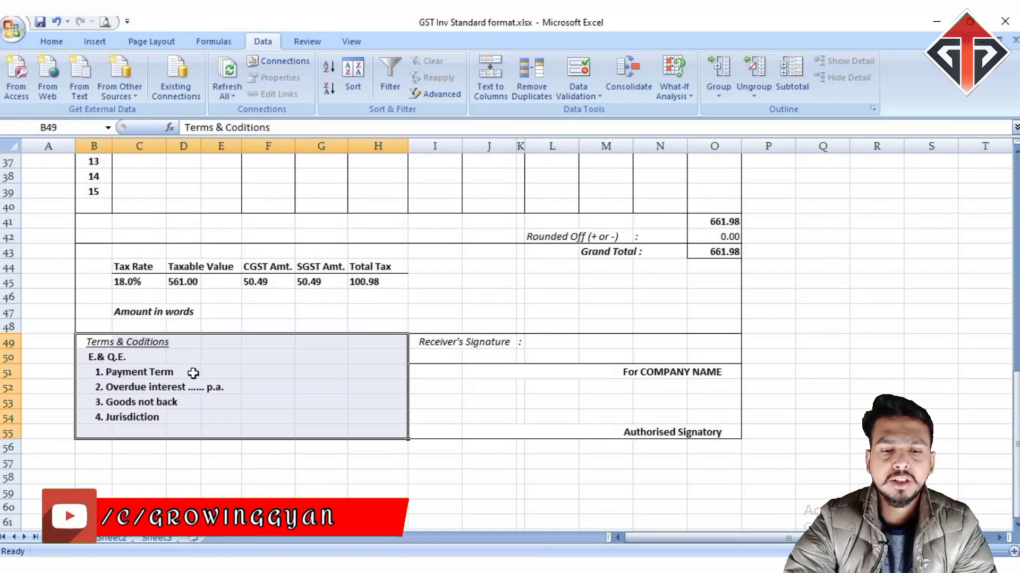
{"action": "left_click", "coordinate": [127, 360]}
{"action": "left_click", "coordinate": [121, 392]}
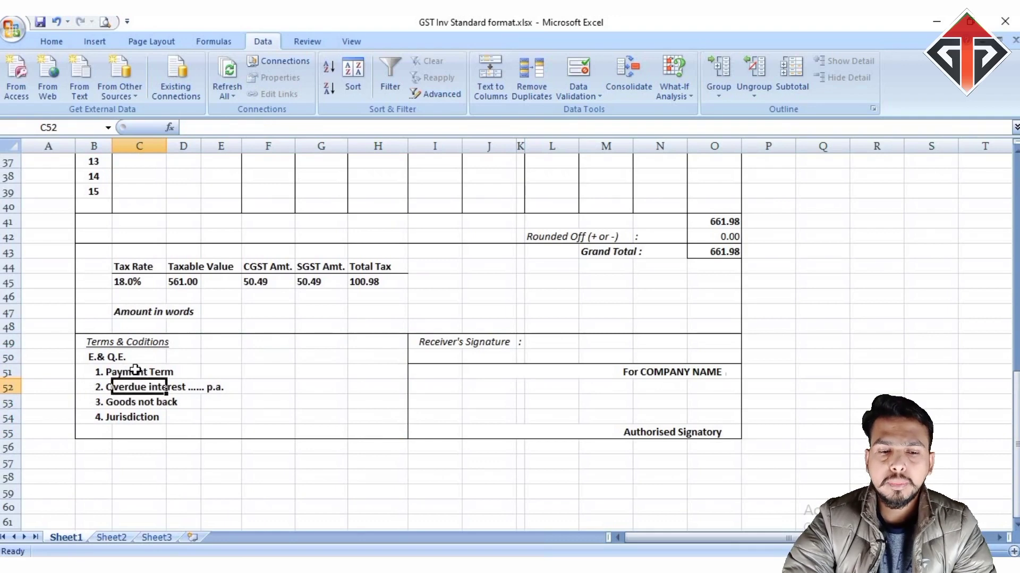
{"action": "left_click_drag", "start_coordinate": [136, 370], "coordinate": [139, 418]}
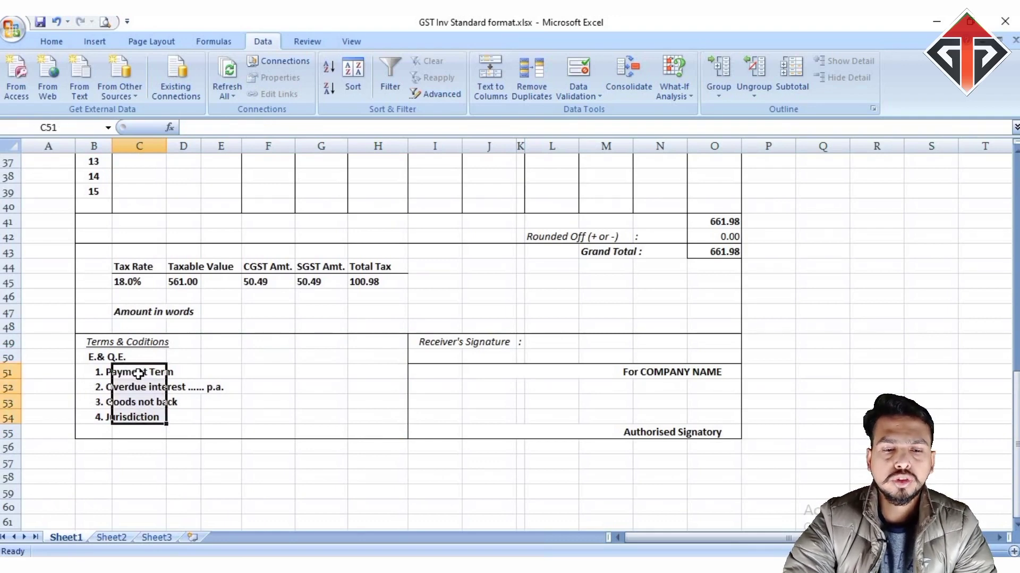
{"action": "left_click_drag", "start_coordinate": [102, 372], "coordinate": [131, 414]}
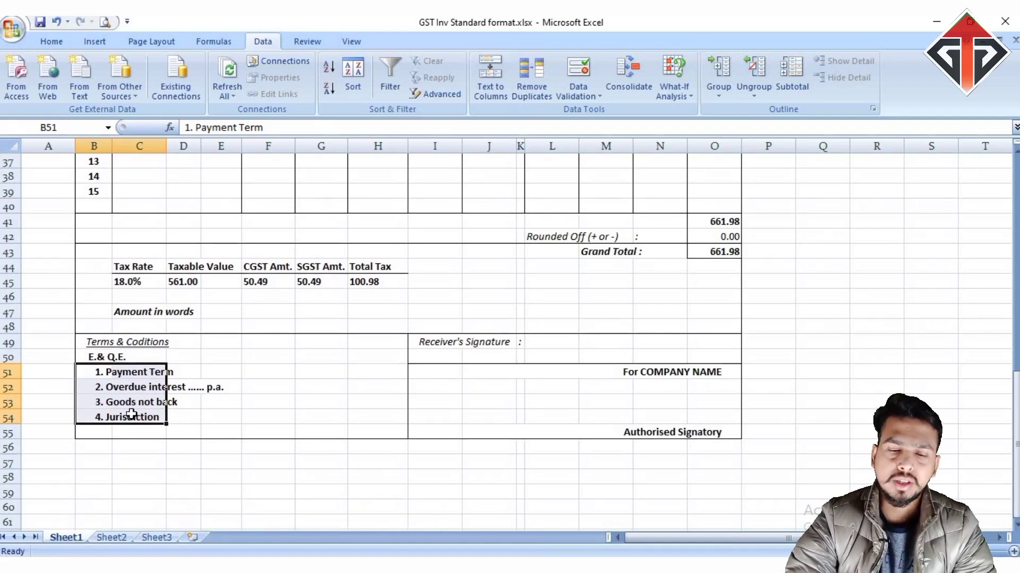
- Read the E.& Q.E. line and the Payment Term entry in the terms block
{"action": "left_click", "coordinate": [93, 419]}
{"action": "left_click", "coordinate": [126, 360]}
{"action": "left_click", "coordinate": [121, 374]}
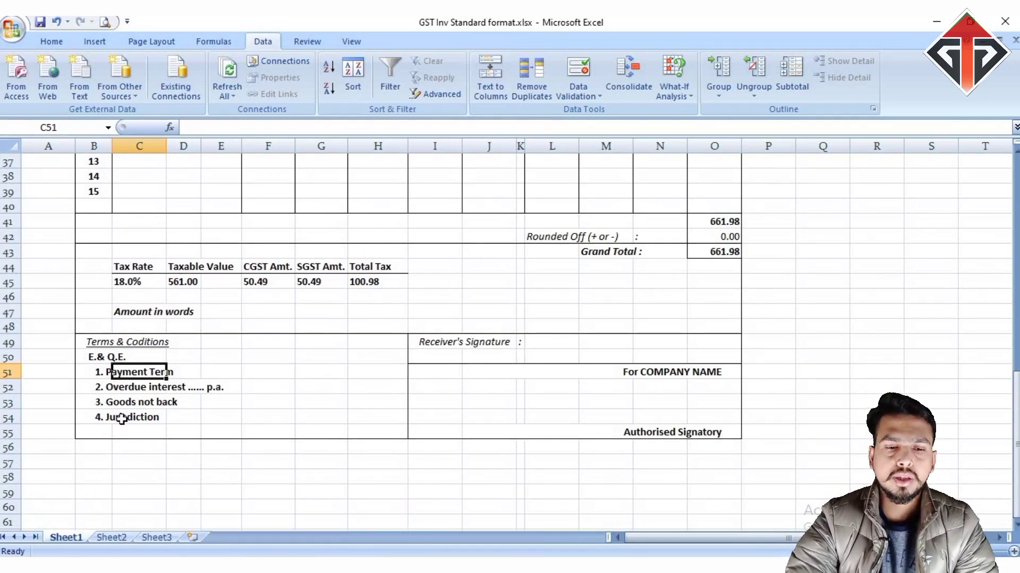
{"action": "left_click", "coordinate": [126, 403]}
{"action": "left_click", "coordinate": [129, 376]}
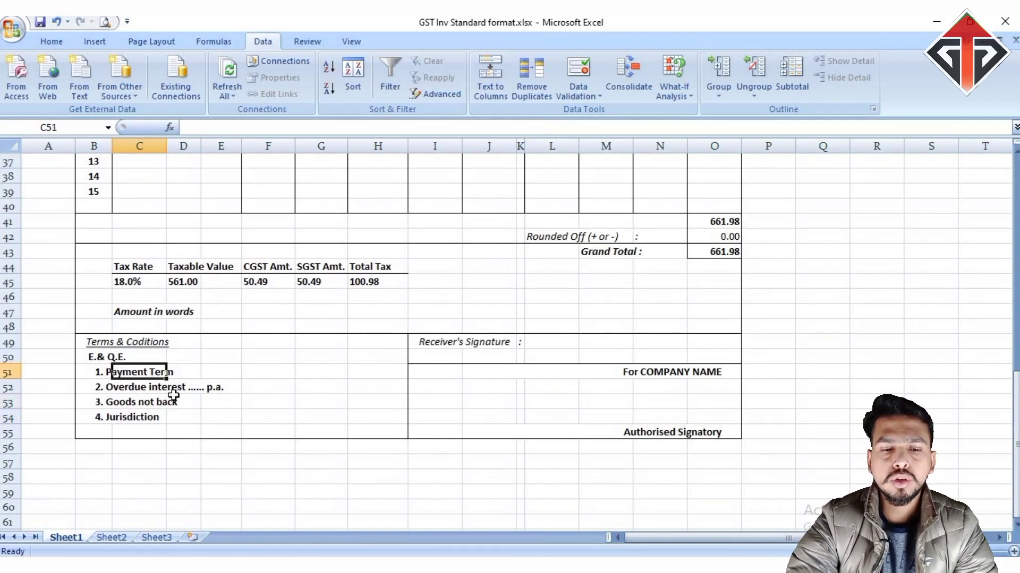
- Examine the Overdue interest term in row 52, including the blank left for the yearly rate
{"action": "left_click", "coordinate": [123, 388]}
{"action": "left_click", "coordinate": [106, 388]}
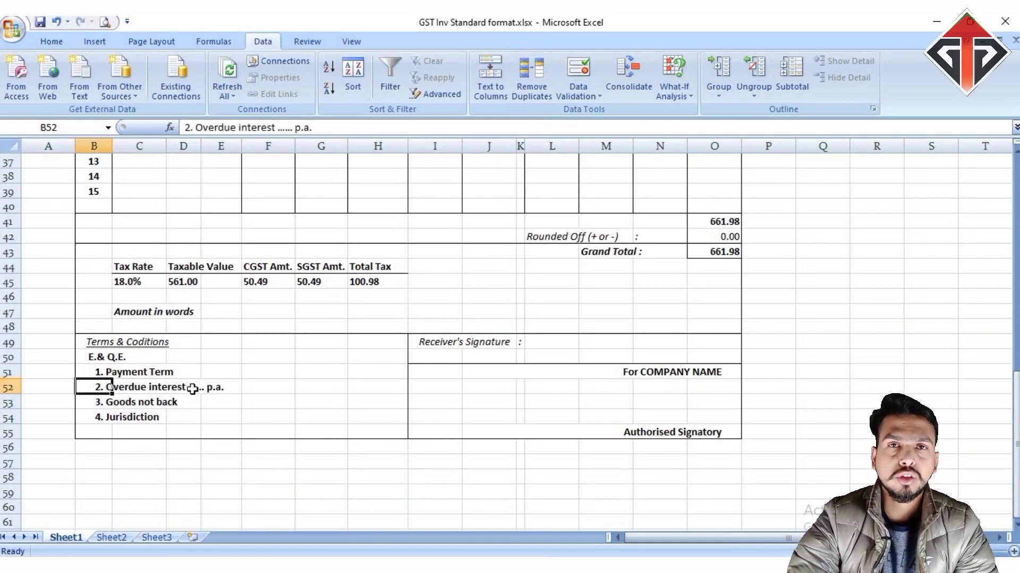
{"action": "left_click", "coordinate": [193, 389]}
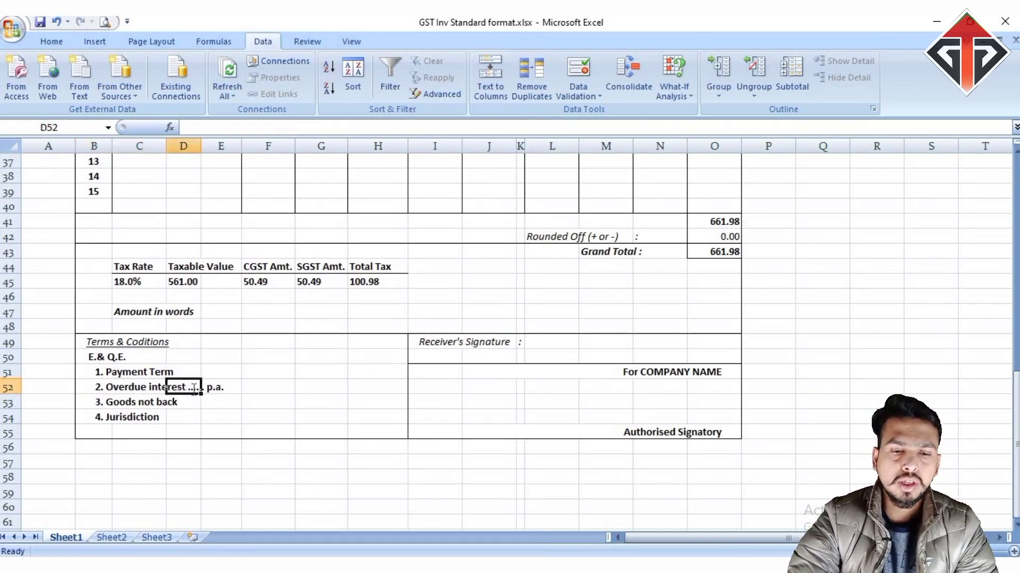
{"action": "left_click", "coordinate": [142, 389]}
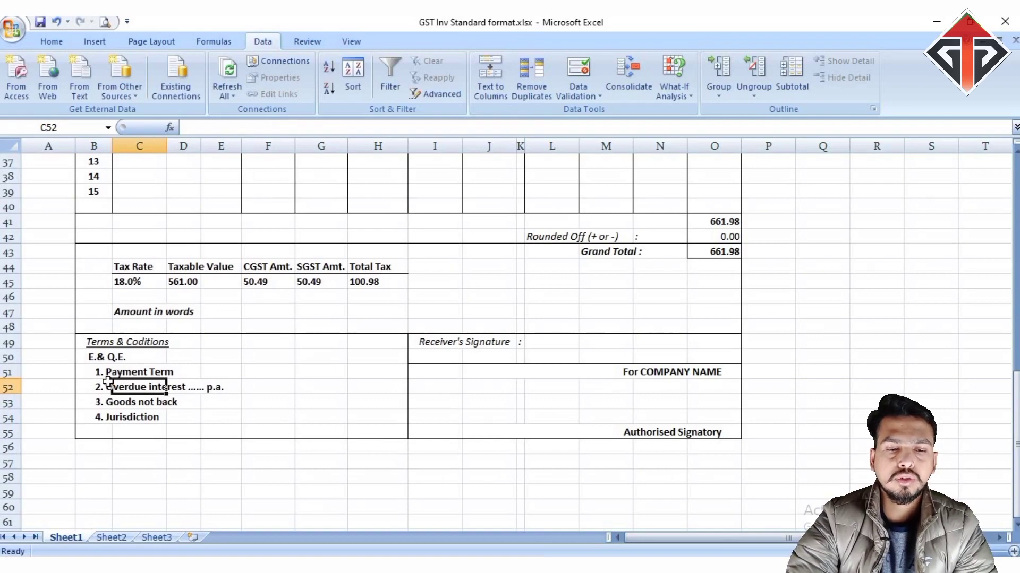
{"action": "left_click_drag", "start_coordinate": [102, 387], "coordinate": [223, 393]}
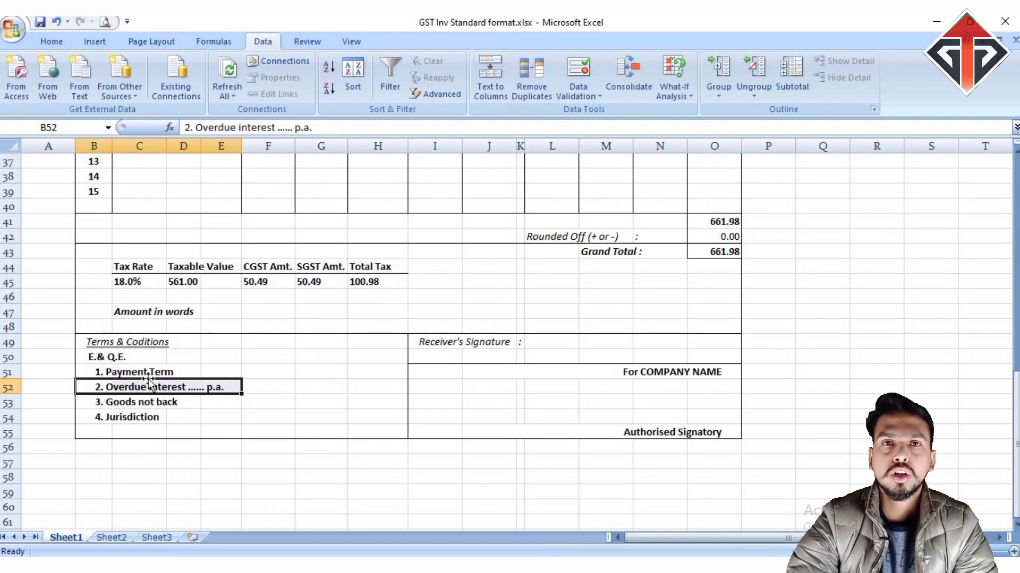
- Read the Goods not back term in B53 and the Jurisdiction term in B54
{"action": "left_click", "coordinate": [131, 406]}
{"action": "left_click", "coordinate": [101, 402]}
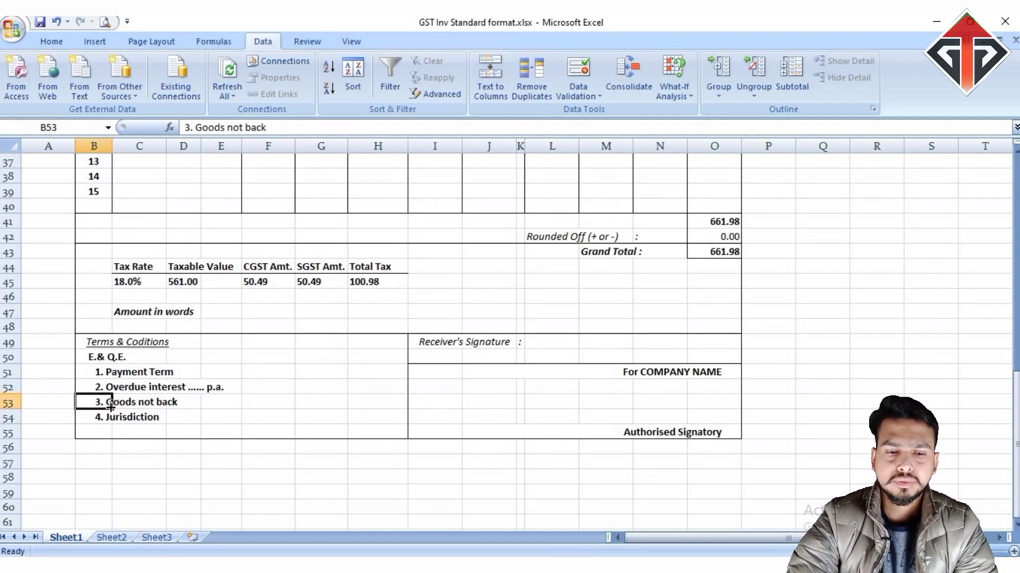
{"action": "left_click", "coordinate": [106, 418]}
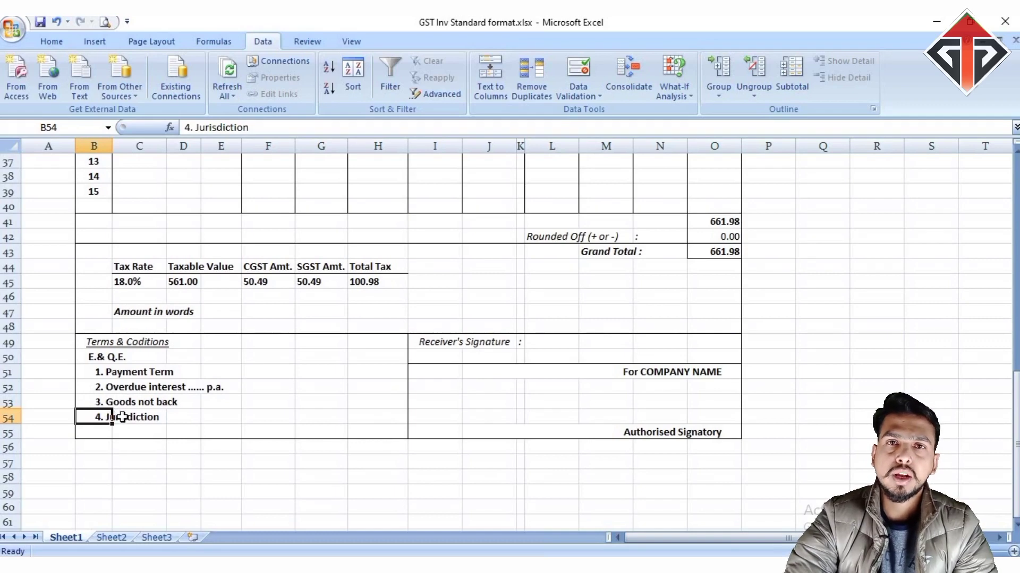
- Examine the Receiver's Signature area in rows 49 and 50 and the signing space below For COMPANY NAME
{"action": "left_click", "coordinate": [444, 344]}
{"action": "left_click_drag", "start_coordinate": [520, 360], "coordinate": [611, 373]}
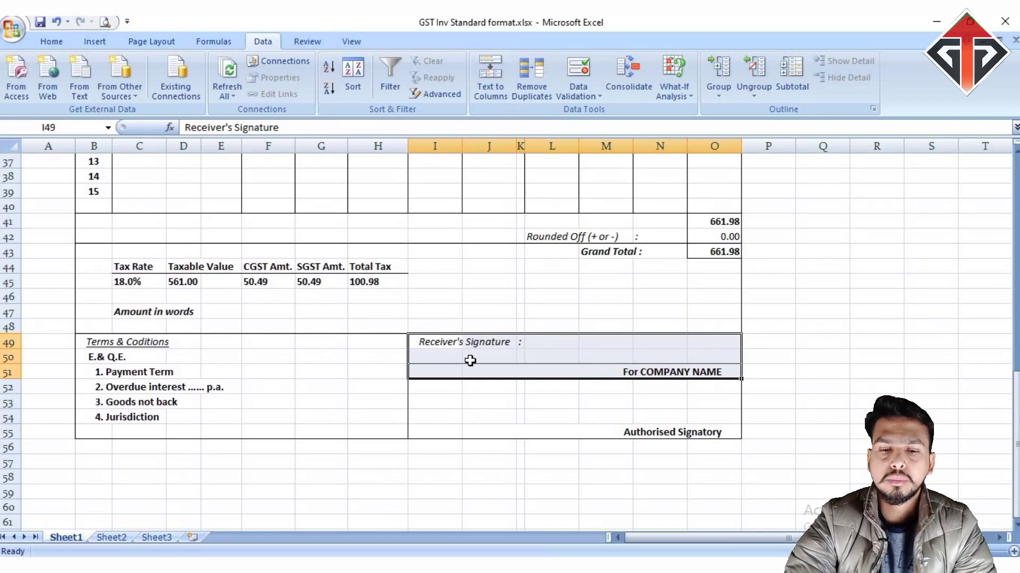
{"action": "scroll", "coordinate": [468, 371], "scroll_direction": "up", "scroll_amount": 3}
{"action": "scroll", "coordinate": [473, 366], "scroll_direction": "down", "scroll_amount": 3}
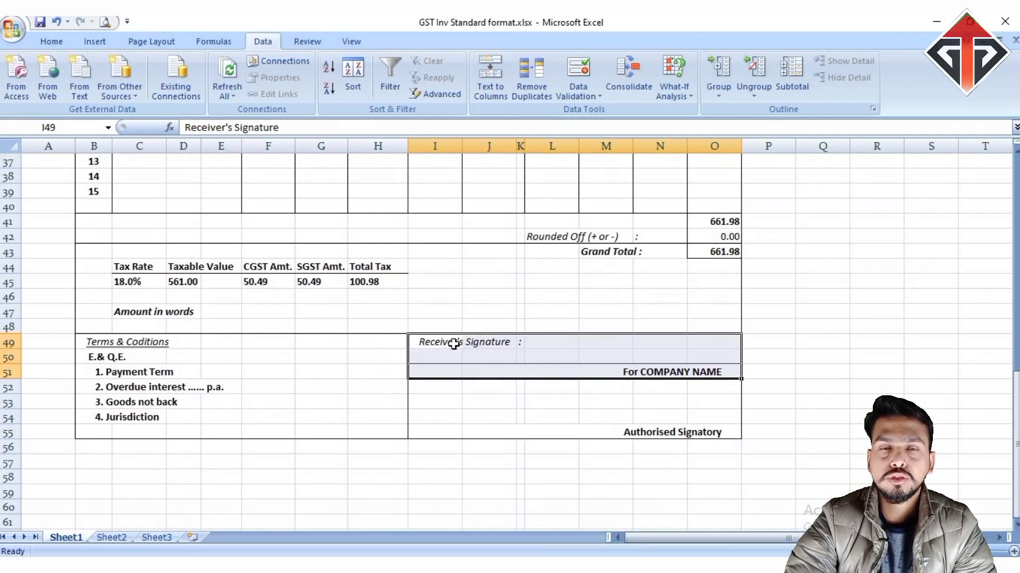
{"action": "left_click", "coordinate": [544, 358]}
{"action": "left_click", "coordinate": [639, 384]}
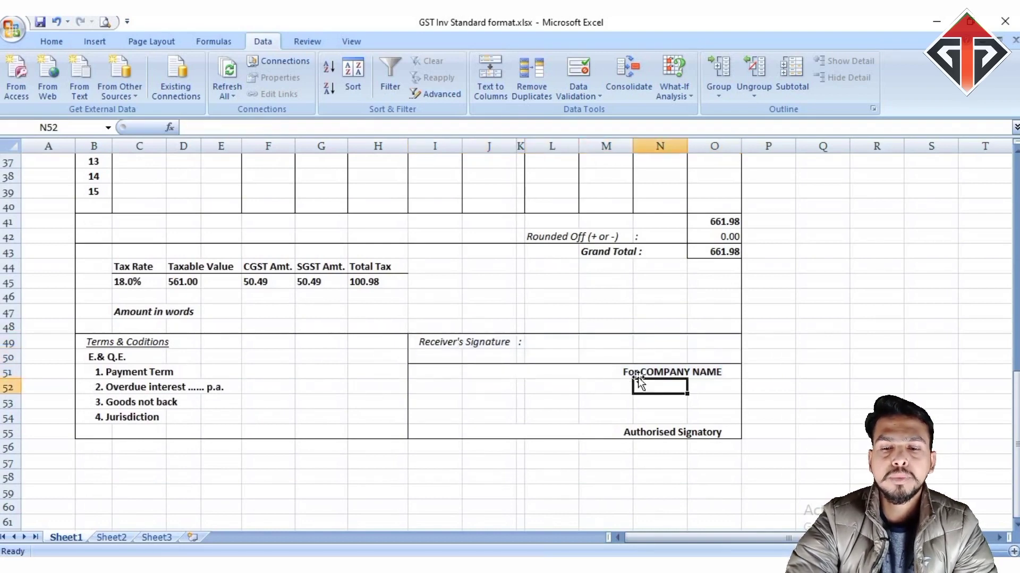
- Compare the For COMPANY NAME line in J51 with the COMPANY NAME heading in B4
{"action": "left_click", "coordinate": [641, 366]}
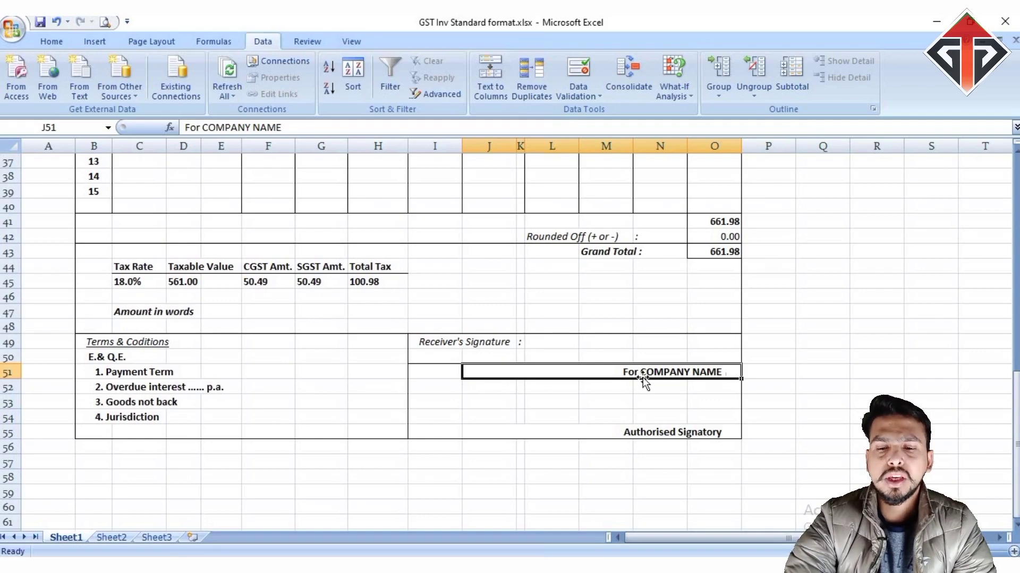
{"action": "scroll", "coordinate": [646, 415], "scroll_direction": "up", "scroll_amount": 9}
{"action": "scroll", "coordinate": [651, 428], "scroll_direction": "up", "scroll_amount": 3}
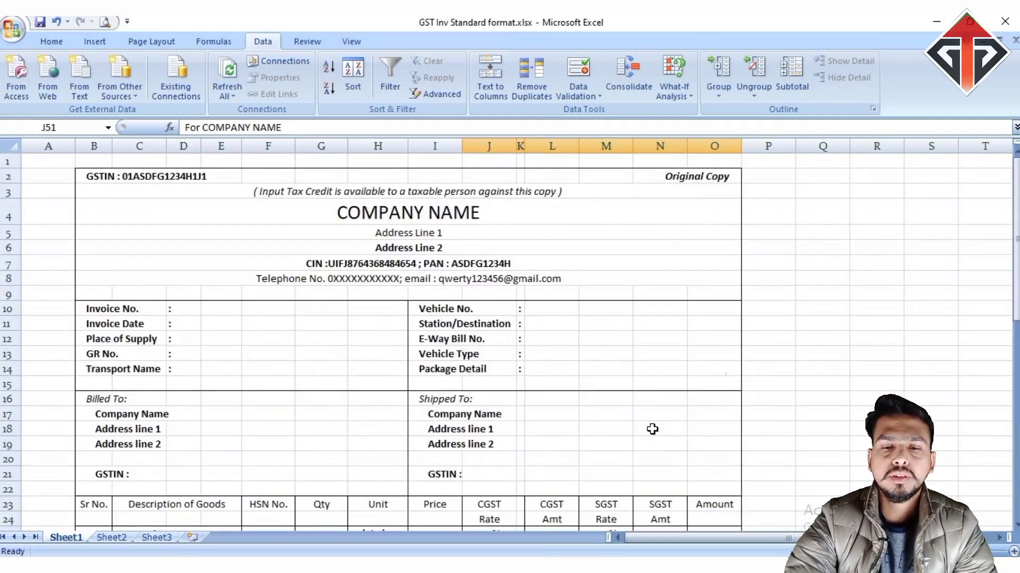
{"action": "left_click", "coordinate": [370, 215]}
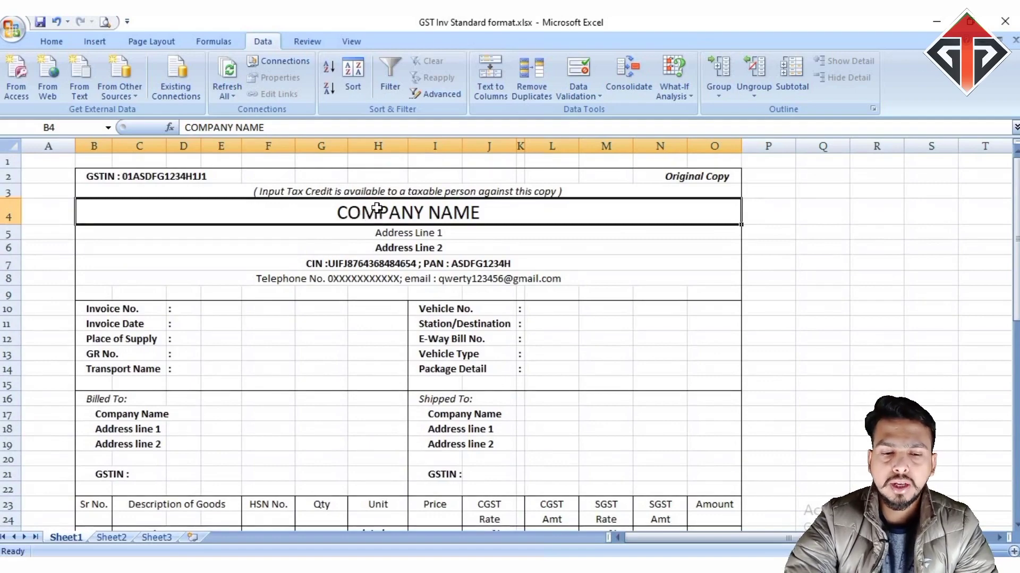
{"action": "scroll", "coordinate": [403, 230], "scroll_direction": "down", "scroll_amount": 12}
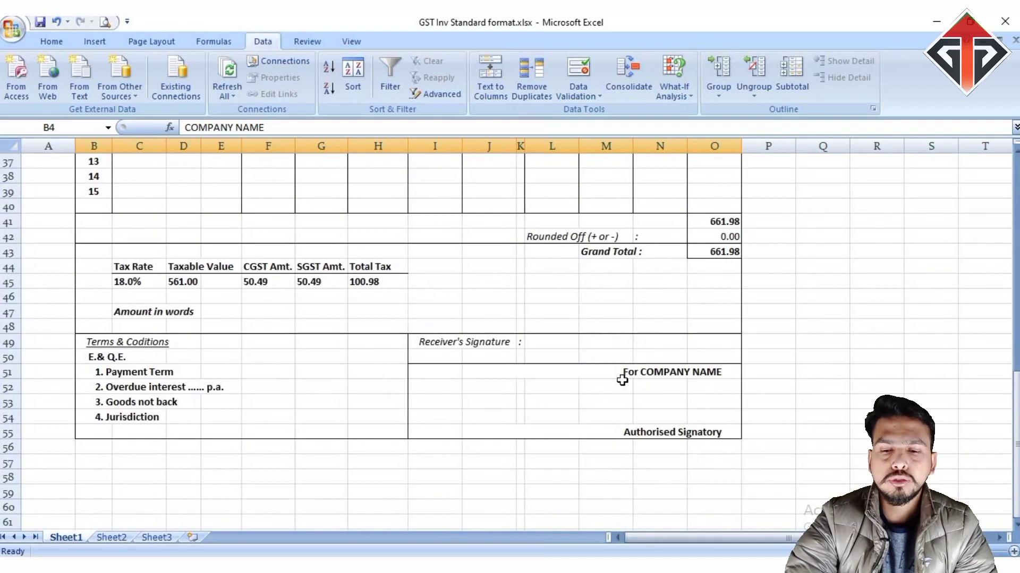
{"action": "left_click", "coordinate": [621, 374]}
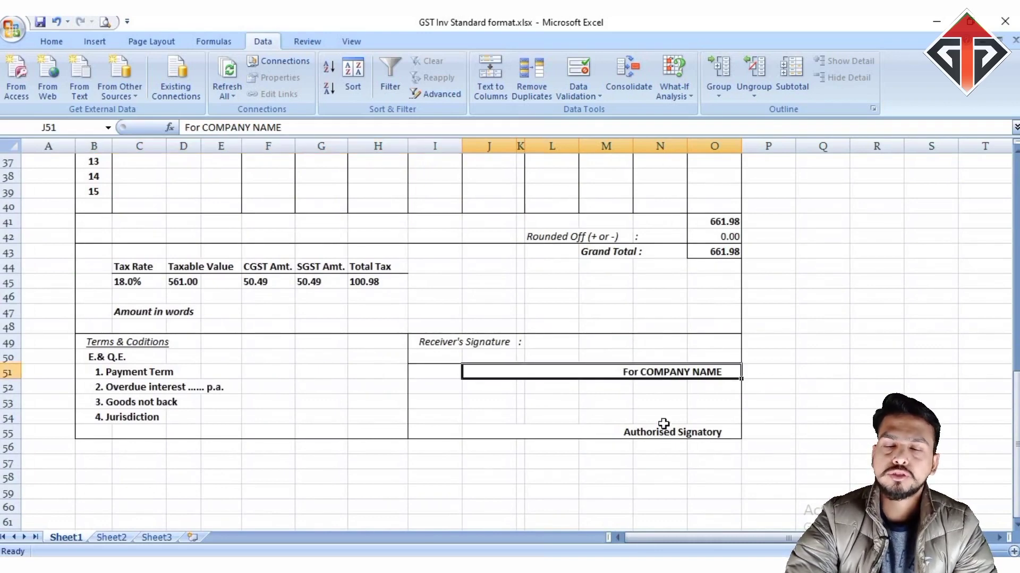
{"action": "scroll", "coordinate": [663, 398], "scroll_direction": "up", "scroll_amount": 12}
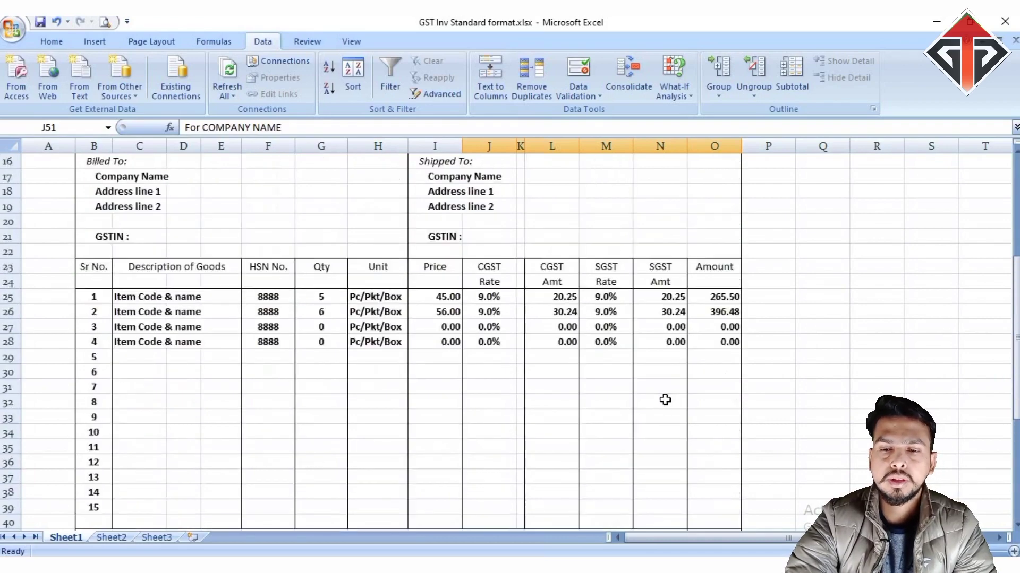
{"action": "scroll", "coordinate": [666, 400], "scroll_direction": "down", "scroll_amount": 3}
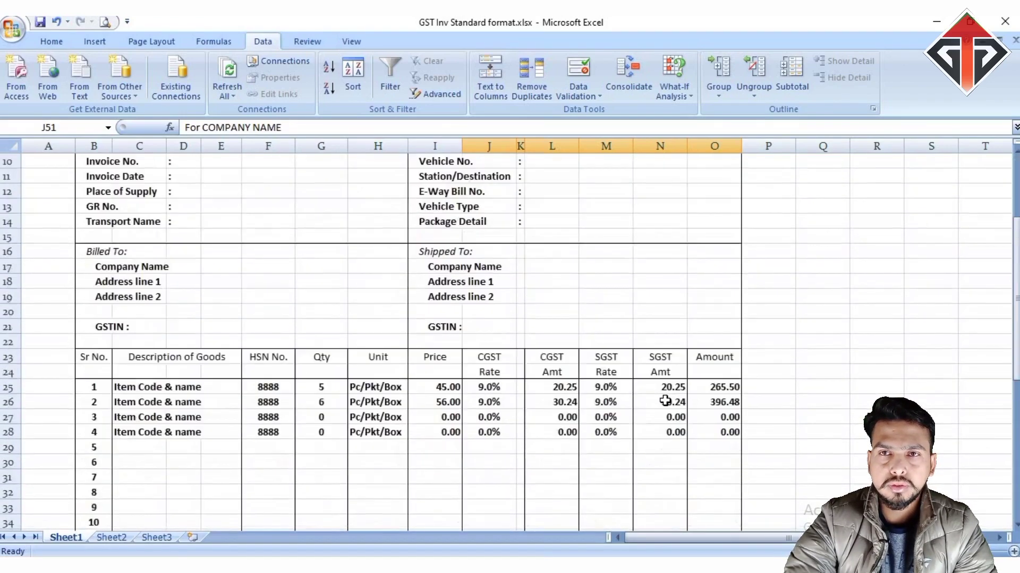
{"action": "scroll", "coordinate": [666, 399], "scroll_direction": "up", "scroll_amount": 2}
{"action": "scroll", "coordinate": [666, 400], "scroll_direction": "down", "scroll_amount": 3}
{"action": "scroll", "coordinate": [690, 381], "scroll_direction": "down", "scroll_amount": 1}
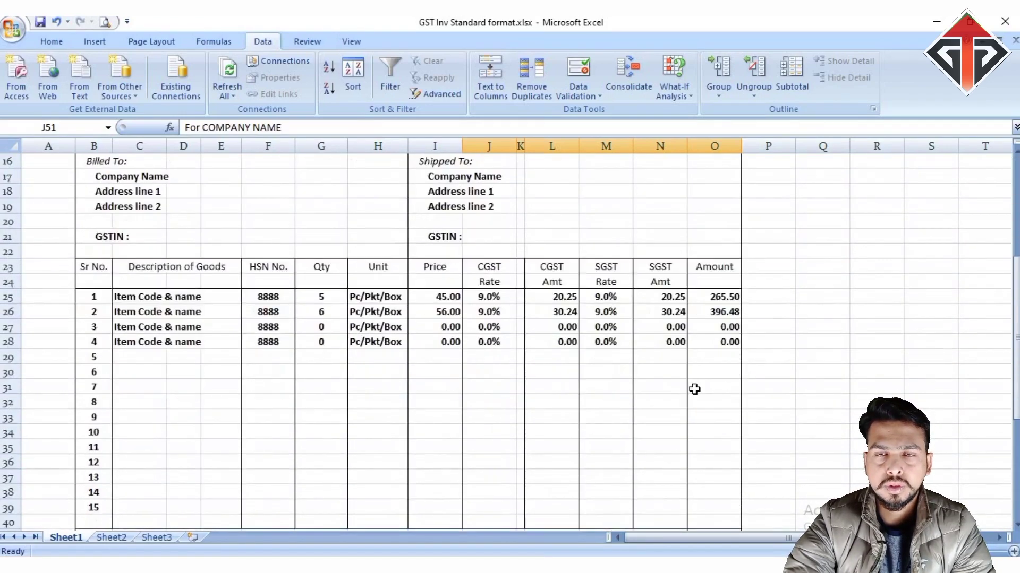
{"action": "scroll", "coordinate": [694, 389], "scroll_direction": "up", "scroll_amount": 2}
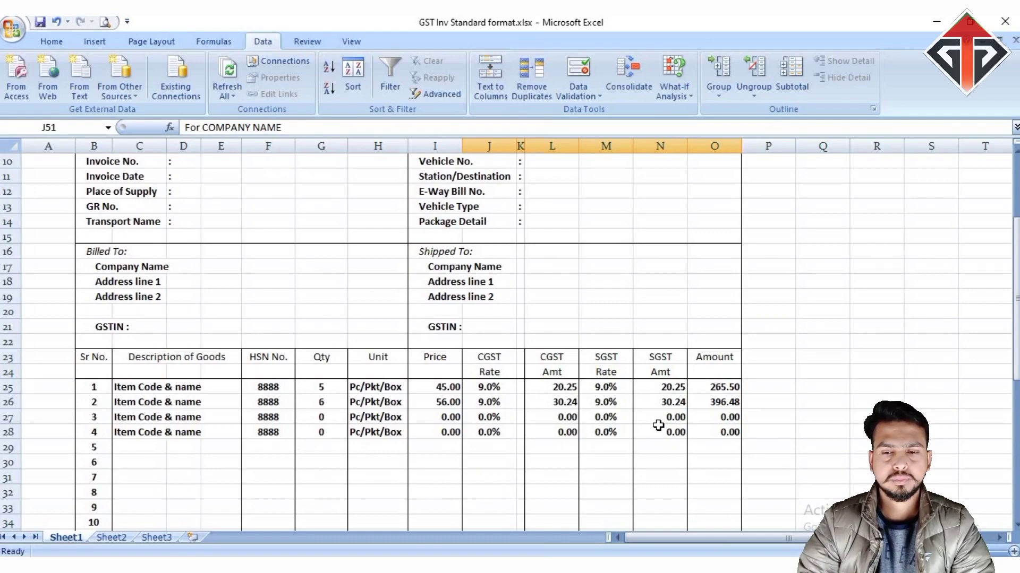
- Review the invoice header from the GSTIN row through the company name, address and contact lines
{"action": "scroll", "coordinate": [507, 490], "scroll_direction": "up", "scroll_amount": 3}
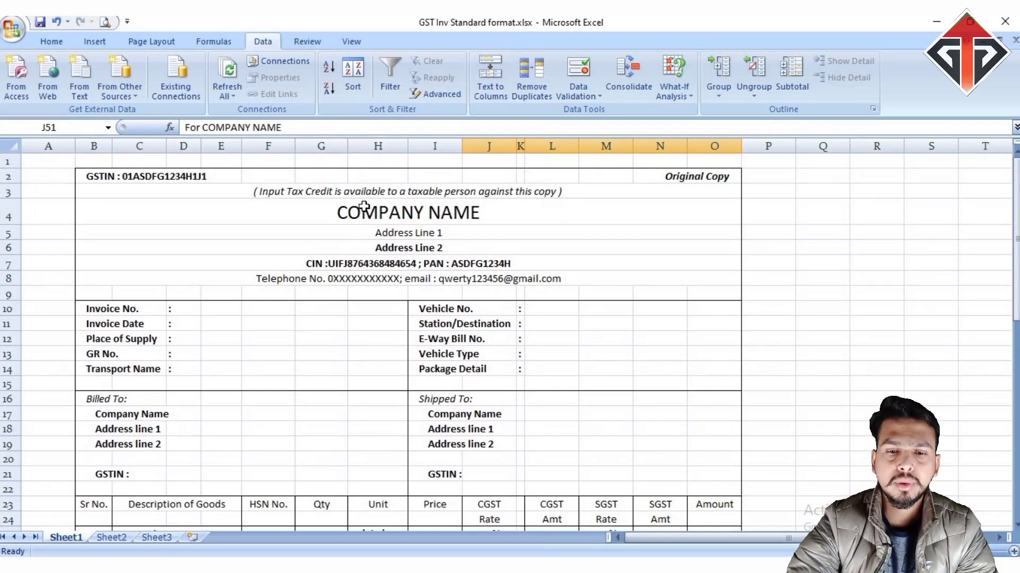
{"action": "left_click_drag", "start_coordinate": [360, 173], "coordinate": [404, 260]}
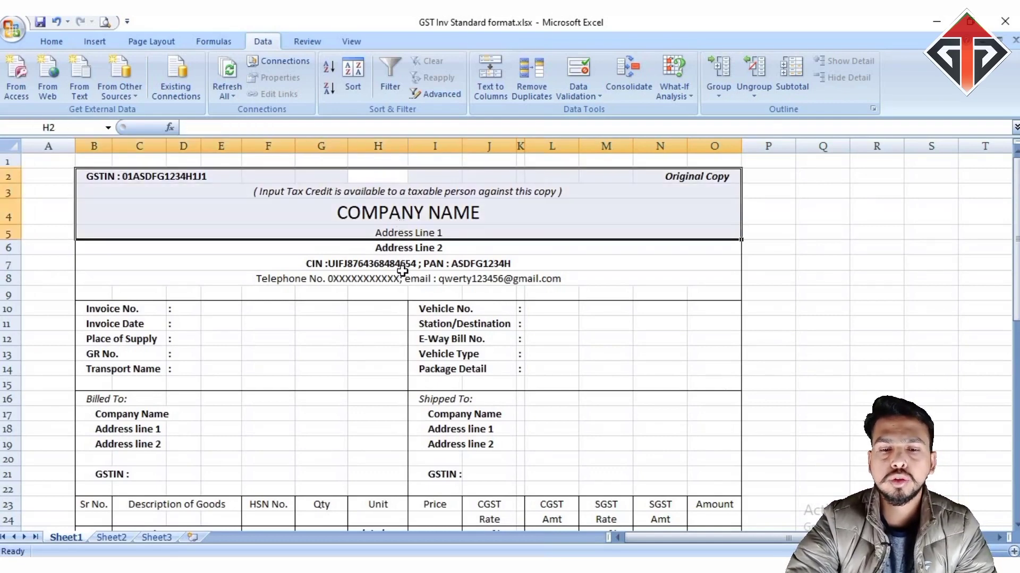
{"action": "left_click", "coordinate": [402, 274]}
{"action": "left_click", "coordinate": [422, 212]}
{"action": "scroll", "coordinate": [110, 276], "scroll_direction": "down", "scroll_amount": 1}
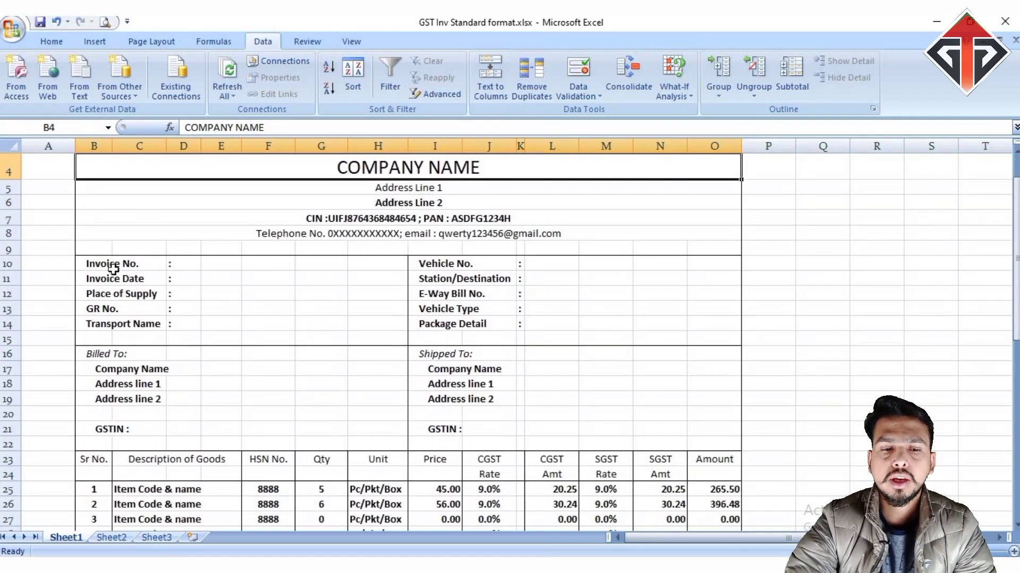
- Review the invoice details, vehicle details, Billed To and Shipped To blocks in rows 10 to 21
{"action": "left_click_drag", "start_coordinate": [113, 270], "coordinate": [258, 334]}
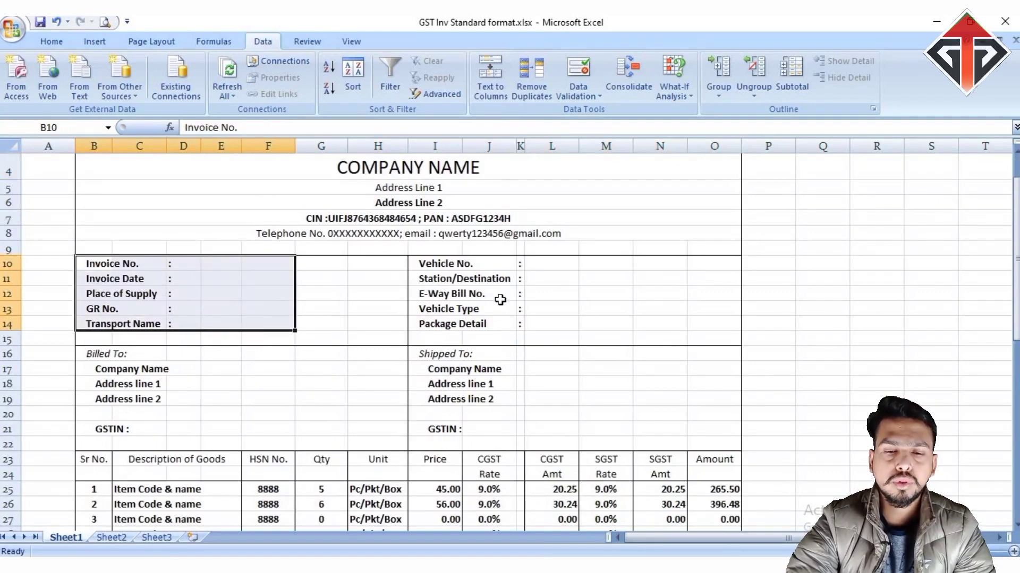
{"action": "left_click_drag", "start_coordinate": [467, 258], "coordinate": [570, 347]}
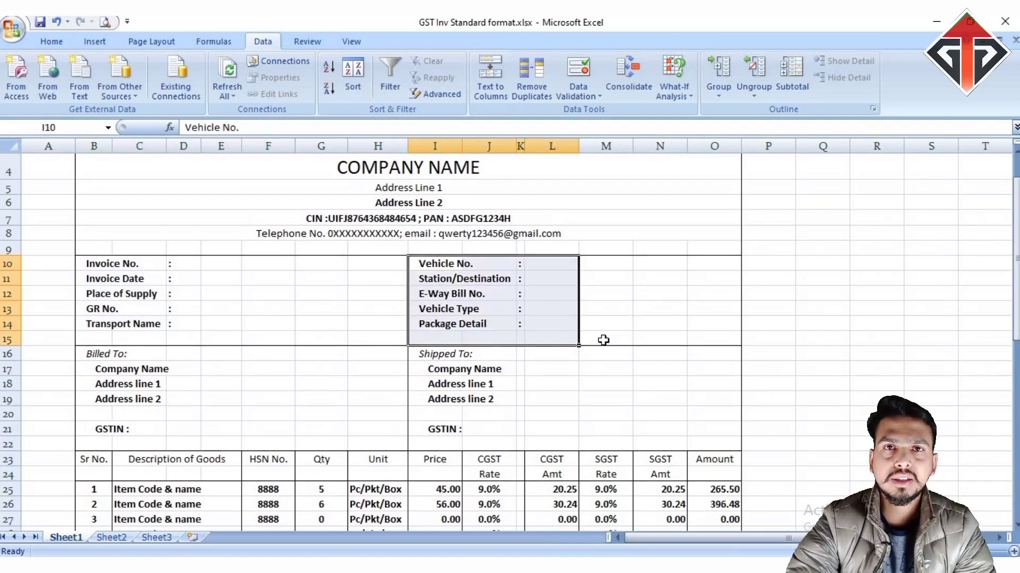
{"action": "scroll", "coordinate": [571, 345], "scroll_direction": "down", "scroll_amount": 1}
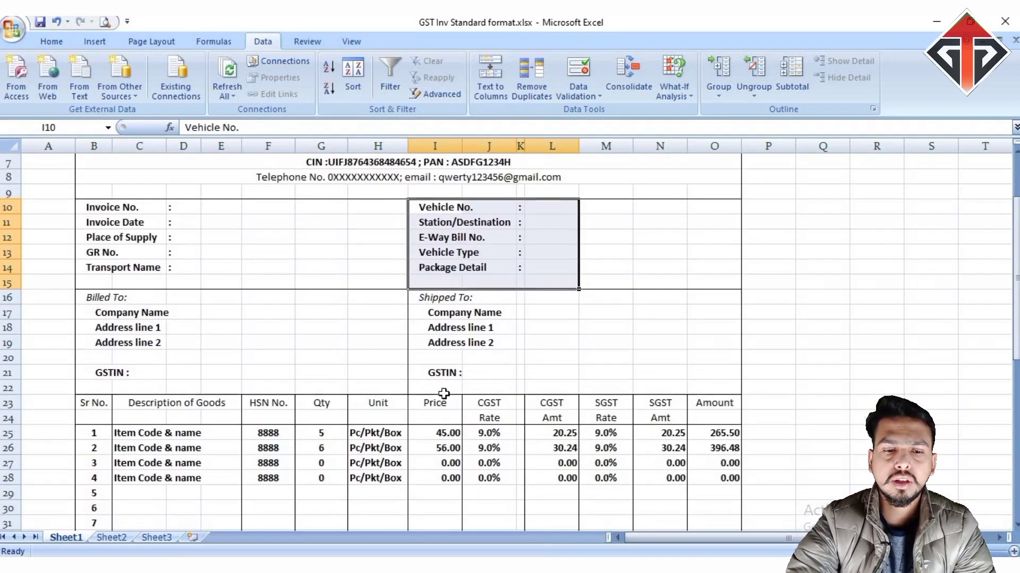
{"action": "scroll", "coordinate": [445, 393], "scroll_direction": "down", "scroll_amount": 1}
{"action": "left_click_drag", "start_coordinate": [82, 251], "coordinate": [313, 326]}
{"action": "left_click_drag", "start_coordinate": [456, 254], "coordinate": [628, 343]}
- Review the item table from row 24 down and the tax summary in rows 43 to 46
{"action": "scroll", "coordinate": [472, 428], "scroll_direction": "down", "scroll_amount": 1}
{"action": "left_click_drag", "start_coordinate": [87, 325], "coordinate": [693, 419]}
{"action": "scroll", "coordinate": [594, 430], "scroll_direction": "down", "scroll_amount": 2}
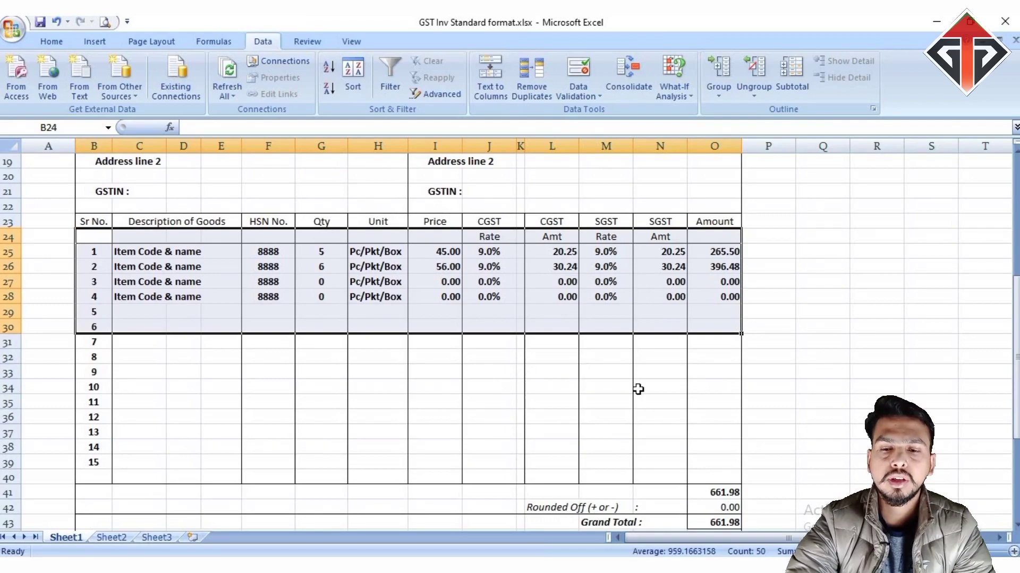
{"action": "scroll", "coordinate": [638, 389], "scroll_direction": "down", "scroll_amount": 2}
{"action": "left_click_drag", "start_coordinate": [50, 433], "coordinate": [411, 458]}
{"action": "scroll", "coordinate": [414, 454], "scroll_direction": "down", "scroll_amount": 2}
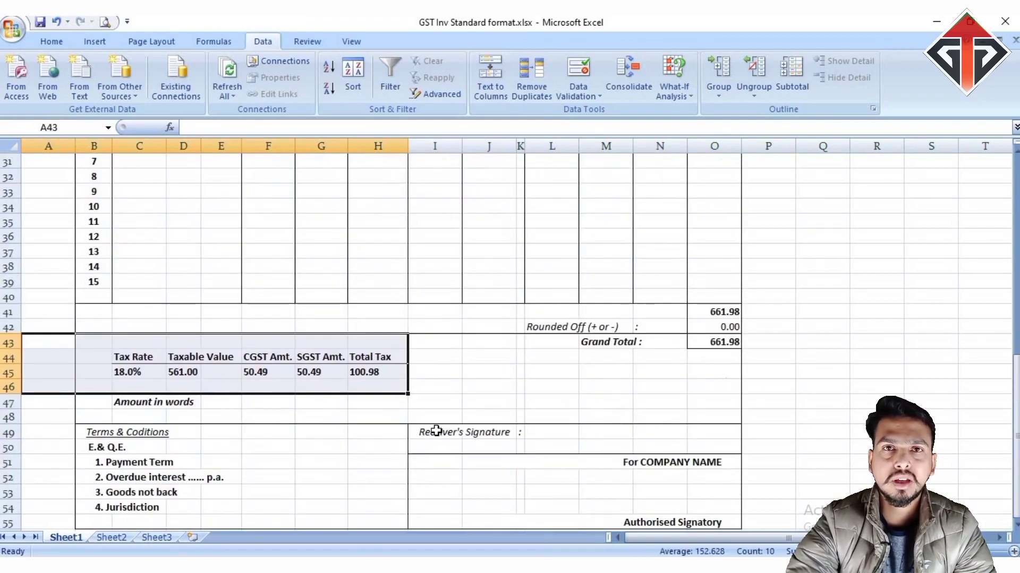
- Review the terms and conditions, the Receiver's Signature line and the company's authorised signatory area in rows 49 to 55
{"action": "scroll", "coordinate": [466, 419], "scroll_direction": "down", "scroll_amount": 2}
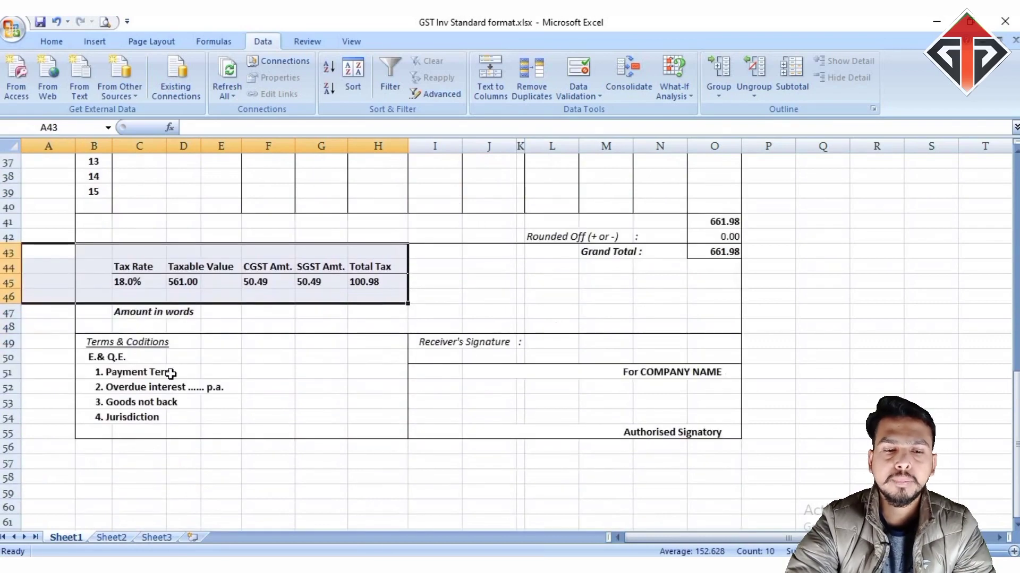
{"action": "left_click_drag", "start_coordinate": [88, 339], "coordinate": [210, 424]}
{"action": "left_click_drag", "start_coordinate": [434, 344], "coordinate": [554, 342]}
{"action": "left_click_drag", "start_coordinate": [515, 375], "coordinate": [654, 429]}
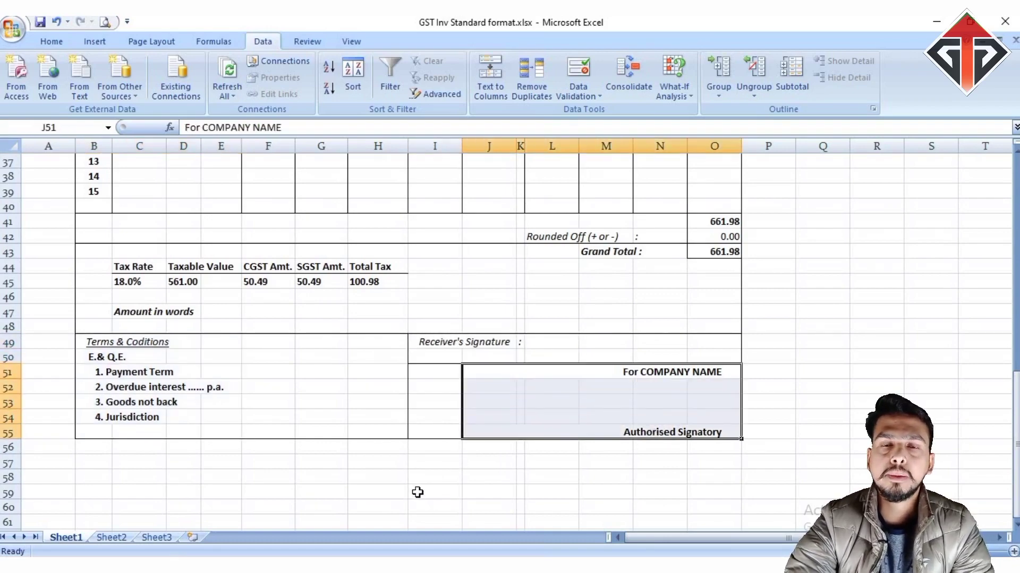
- Examine the Original Copy label in N2 of the invoice header
{"action": "scroll", "coordinate": [417, 493], "scroll_direction": "up", "scroll_amount": 12}
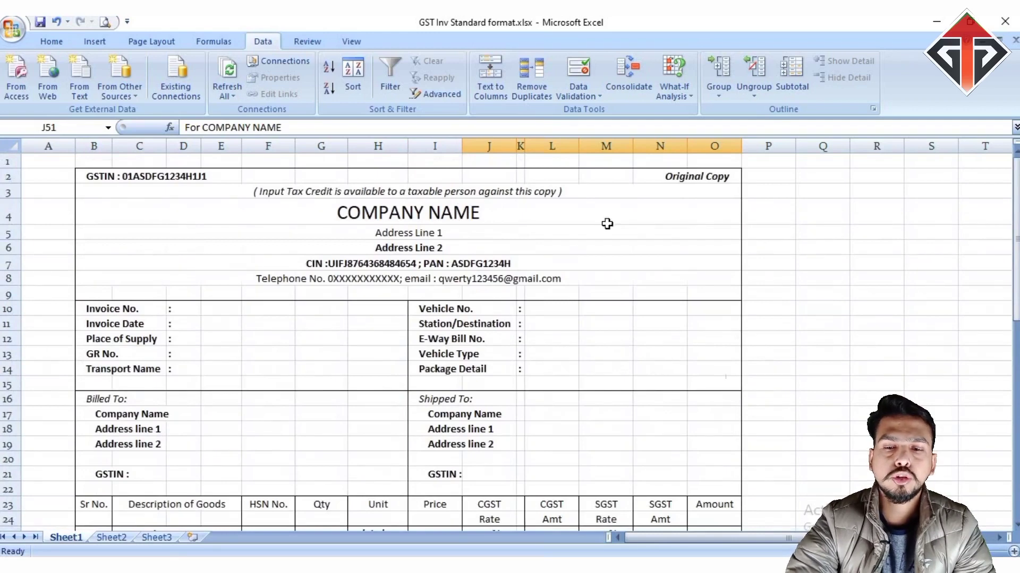
{"action": "left_click", "coordinate": [644, 179]}
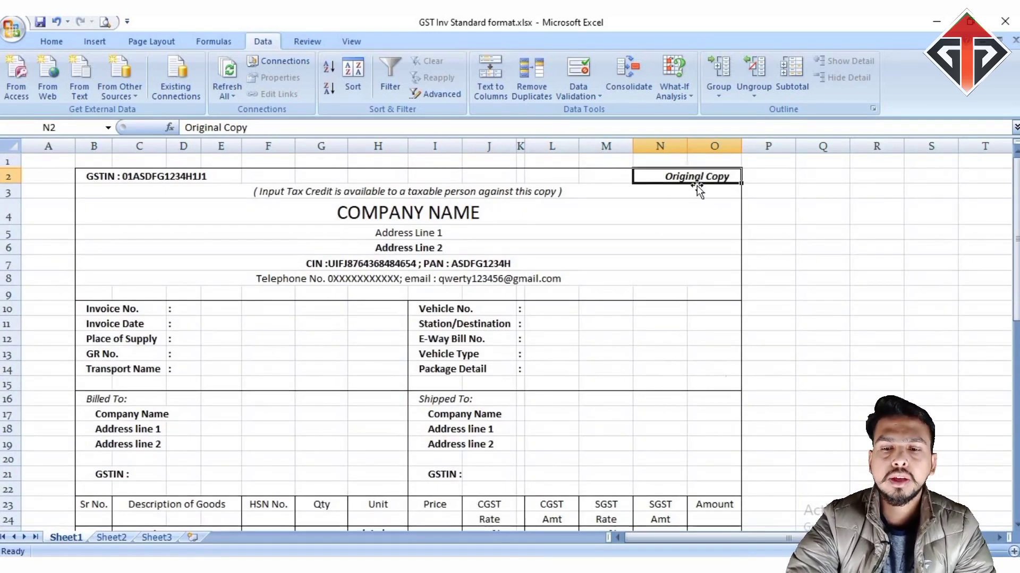
{"action": "left_click_drag", "start_coordinate": [628, 161], "coordinate": [705, 173]}
{"action": "left_click", "coordinate": [802, 206]}
{"action": "left_click", "coordinate": [683, 177]}
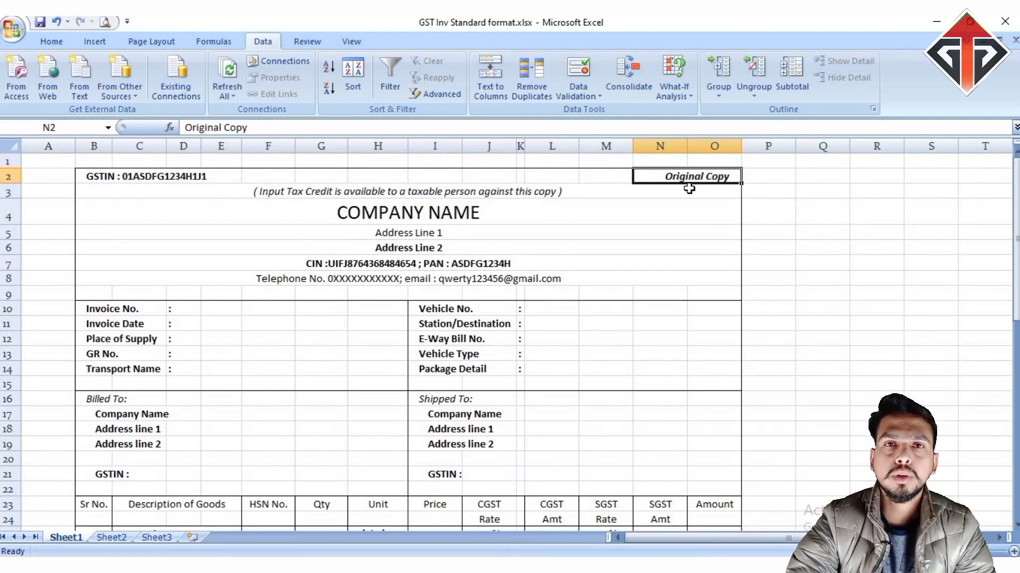
{"action": "scroll", "coordinate": [564, 259], "scroll_direction": "down", "scroll_amount": 3}
{"action": "scroll", "coordinate": [564, 253], "scroll_direction": "up", "scroll_amount": 3}
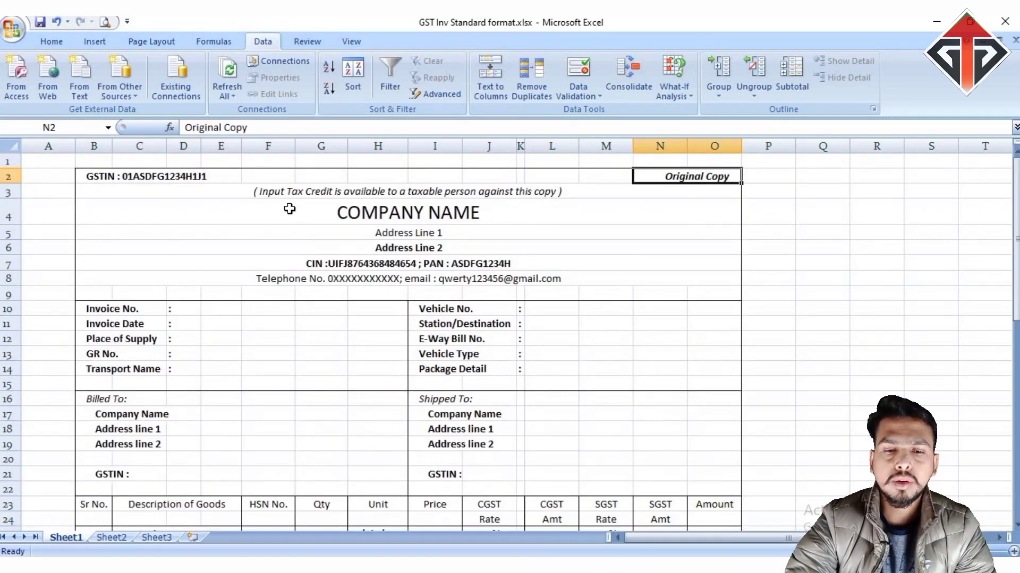
- Review the description, HSN number, quantity and price columns of the item rows starting at row 25
{"action": "scroll", "coordinate": [337, 219], "scroll_direction": "down", "scroll_amount": 8}
{"action": "scroll", "coordinate": [557, 363], "scroll_direction": "up", "scroll_amount": 4}
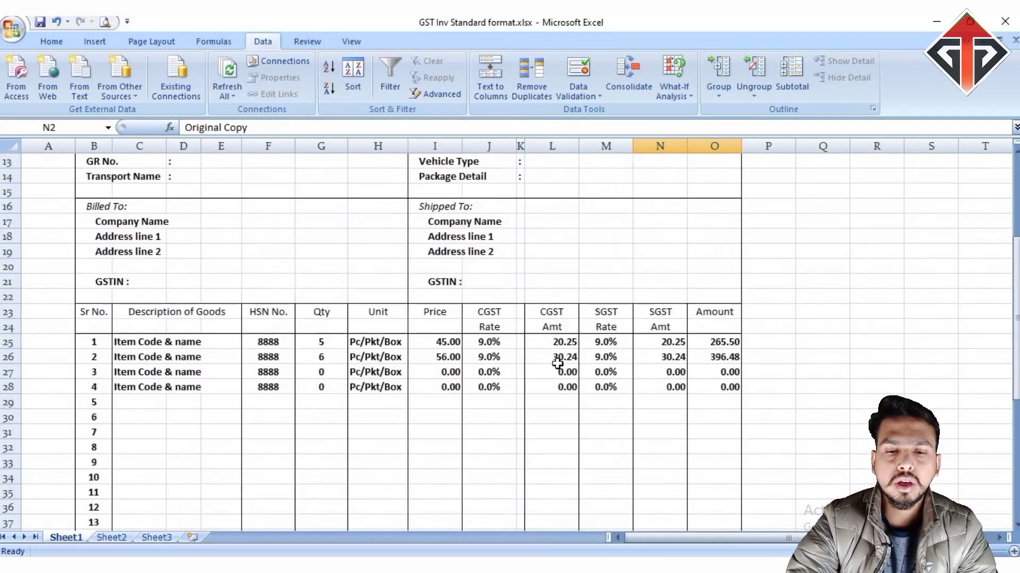
{"action": "scroll", "coordinate": [557, 363], "scroll_direction": "up", "scroll_amount": 4}
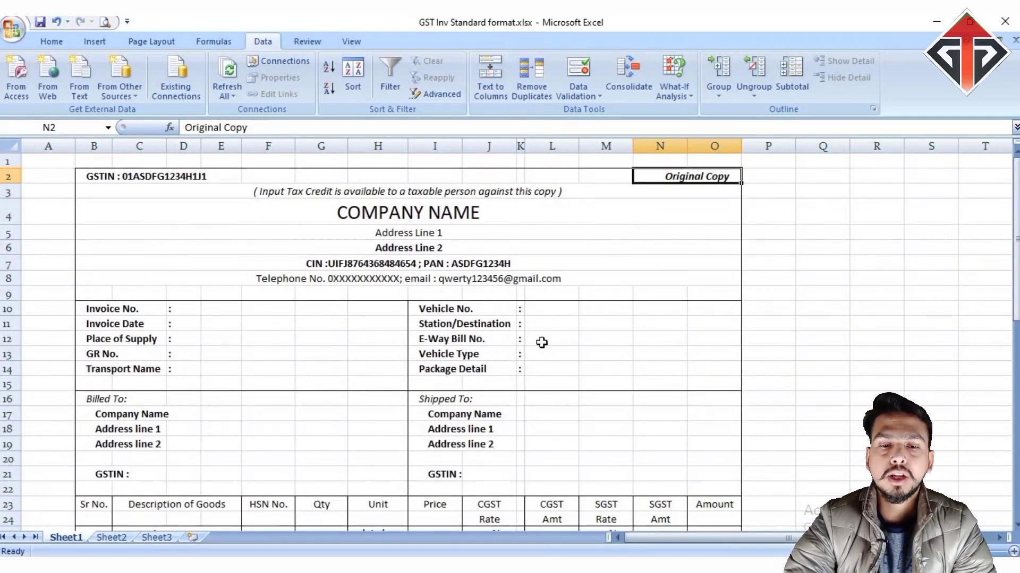
{"action": "scroll", "coordinate": [541, 342], "scroll_direction": "down", "scroll_amount": 2}
{"action": "scroll", "coordinate": [552, 311], "scroll_direction": "down", "scroll_amount": 2}
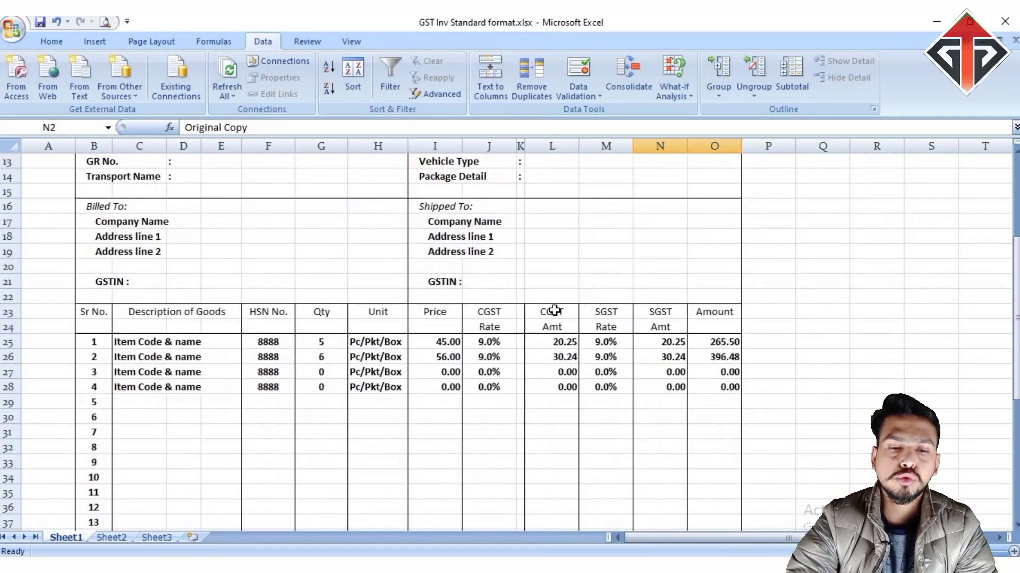
{"action": "scroll", "coordinate": [441, 339], "scroll_direction": "up", "scroll_amount": 1}
{"action": "left_click_drag", "start_coordinate": [174, 385], "coordinate": [181, 448]}
{"action": "left_click_drag", "start_coordinate": [146, 392], "coordinate": [152, 428]}
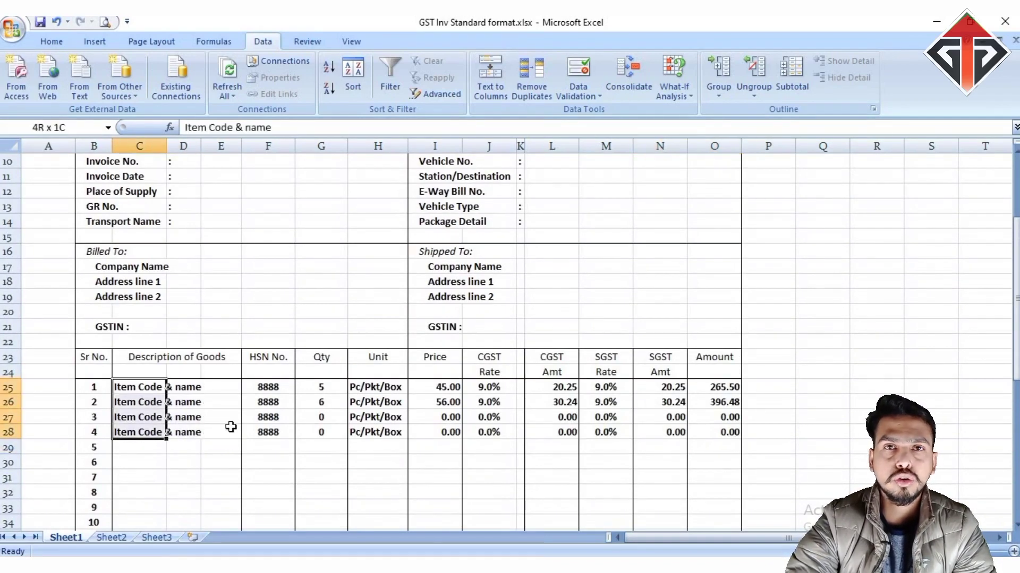
{"action": "left_click_drag", "start_coordinate": [280, 392], "coordinate": [278, 448]}
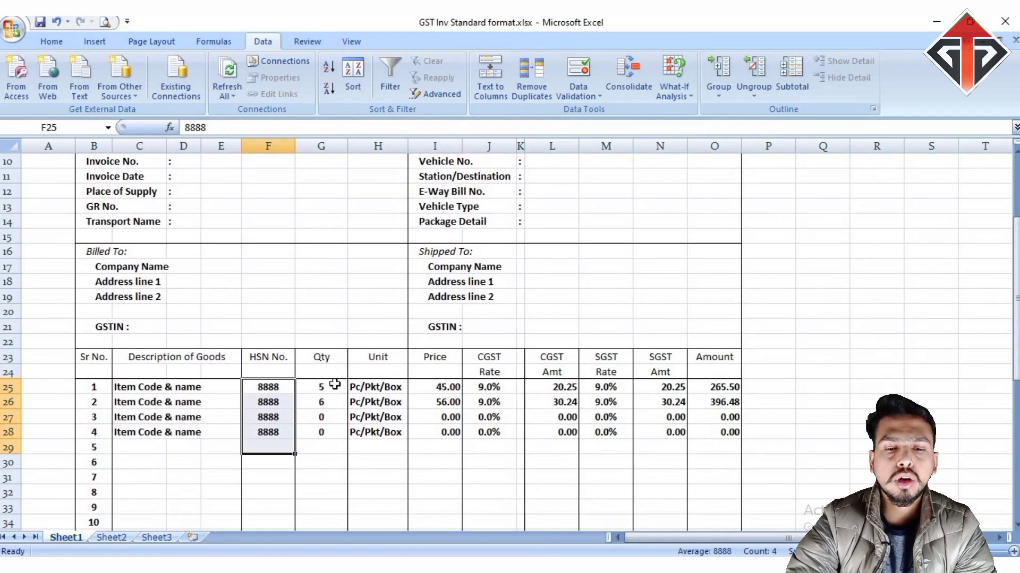
{"action": "left_click_drag", "start_coordinate": [335, 384], "coordinate": [334, 436]}
{"action": "left_click_drag", "start_coordinate": [447, 388], "coordinate": [446, 451]}
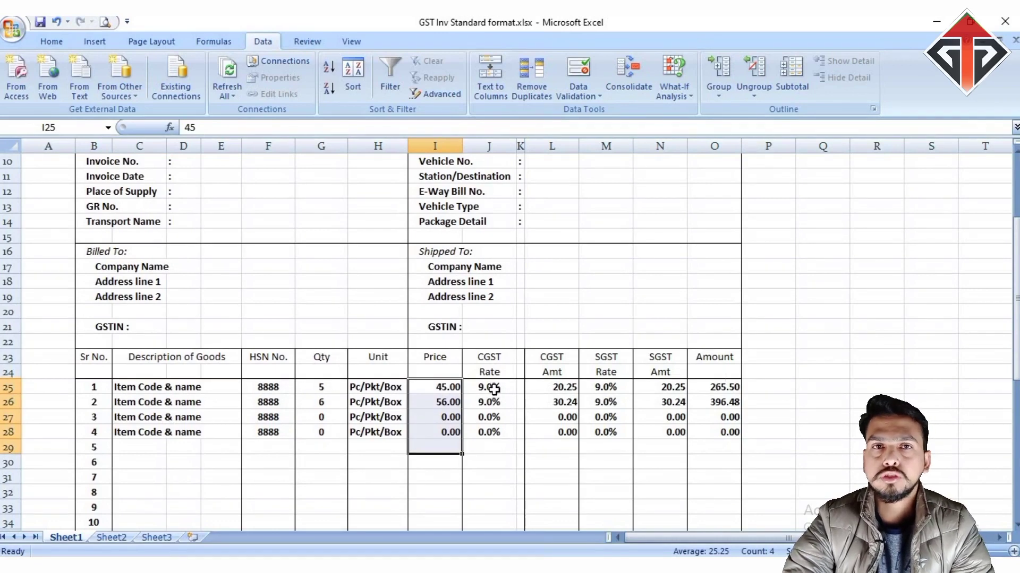
- Examine the CGST rates of the first two items in J25 and J26
{"action": "left_click", "coordinate": [494, 388]}
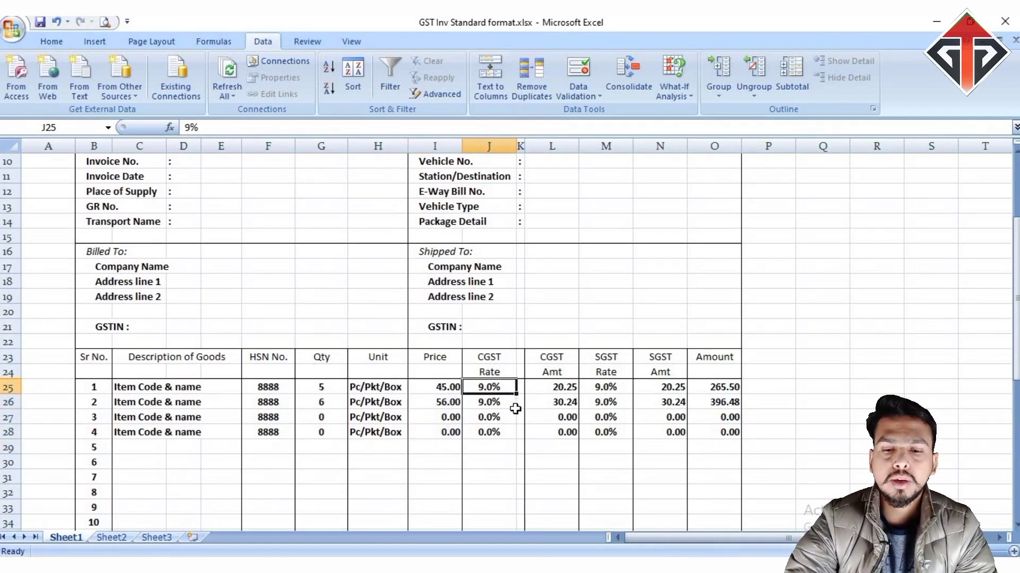
{"action": "left_click", "coordinate": [513, 400]}
{"action": "left_click_drag", "start_coordinate": [509, 387], "coordinate": [512, 402]}
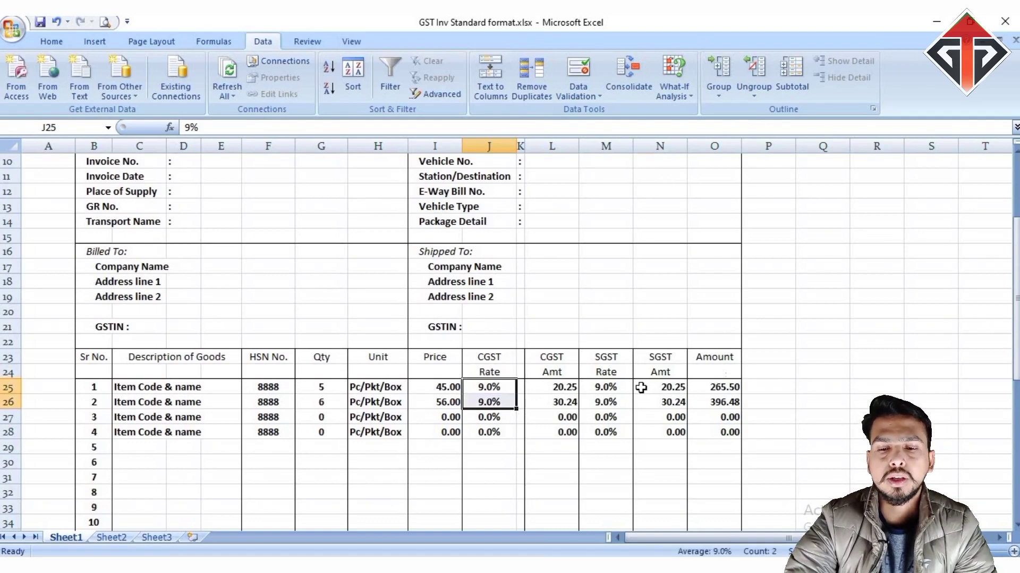
{"action": "left_click", "coordinate": [641, 388]}
{"action": "left_click", "coordinate": [520, 390]}
{"action": "left_click", "coordinate": [493, 405]}
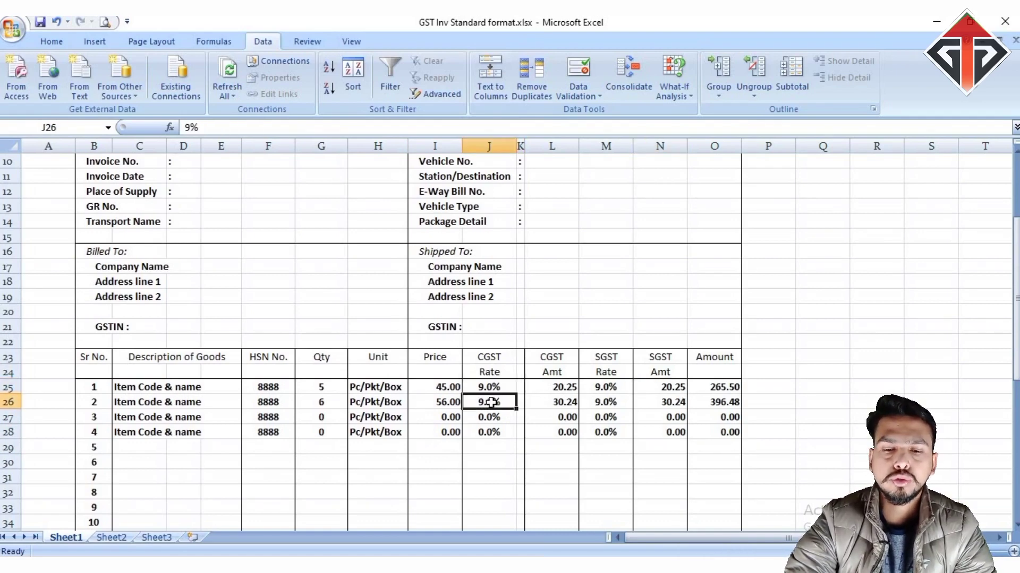
{"action": "left_click", "coordinate": [489, 386]}
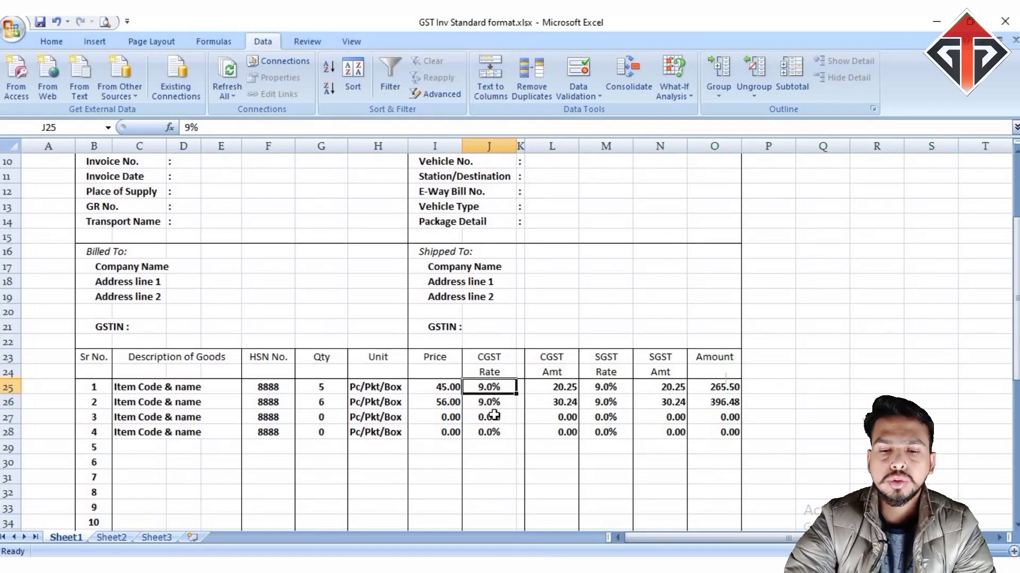
{"action": "mouse_move", "coordinate": [507, 388]}
{"action": "left_mouse_down"}
{"action": "mouse_move", "coordinate": [510, 417]}
{"action": "mouse_move", "coordinate": [510, 402]}
{"action": "left_mouse_up"}
- Compare the CGST and SGST rate and amount columns under their headings in rows 23 and 24
{"action": "left_click", "coordinate": [501, 364]}
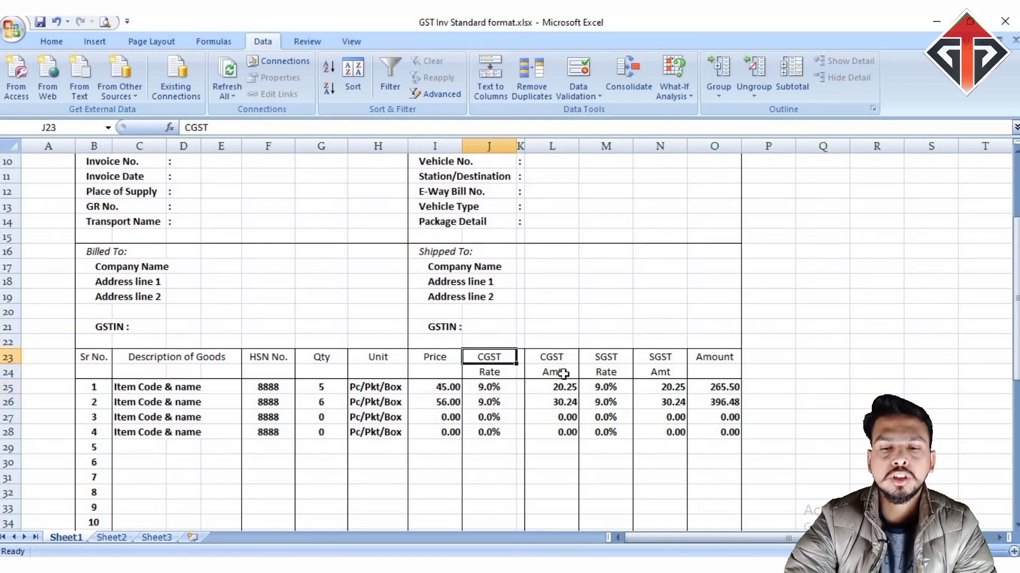
{"action": "left_click", "coordinate": [603, 362]}
{"action": "left_click_drag", "start_coordinate": [505, 359], "coordinate": [639, 403]}
{"action": "left_click", "coordinate": [559, 394]}
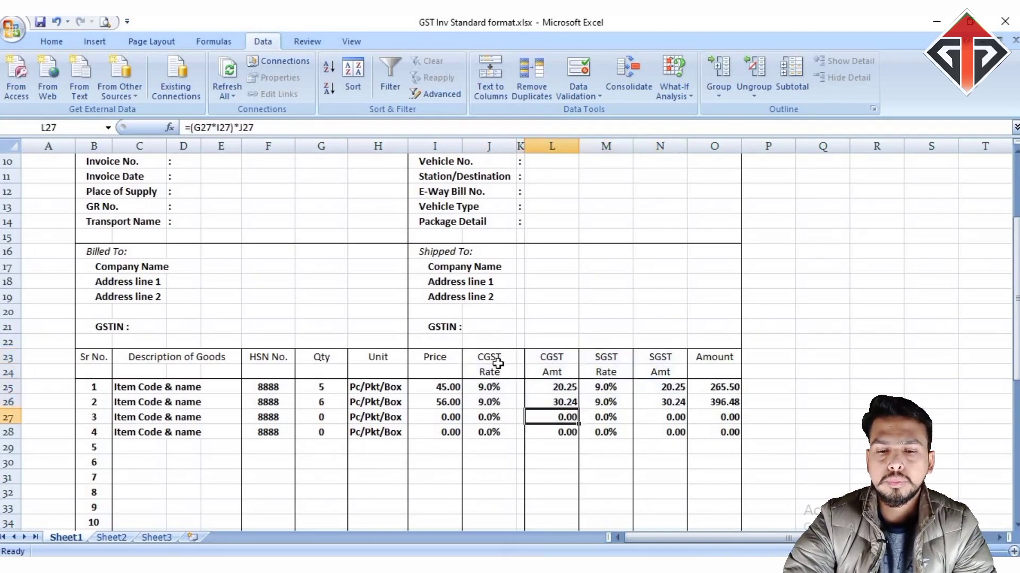
{"action": "left_click", "coordinate": [505, 362]}
- Add an IGST heading in P23 and enter a rate of 18% in P26
{"action": "left_click", "coordinate": [775, 358]}
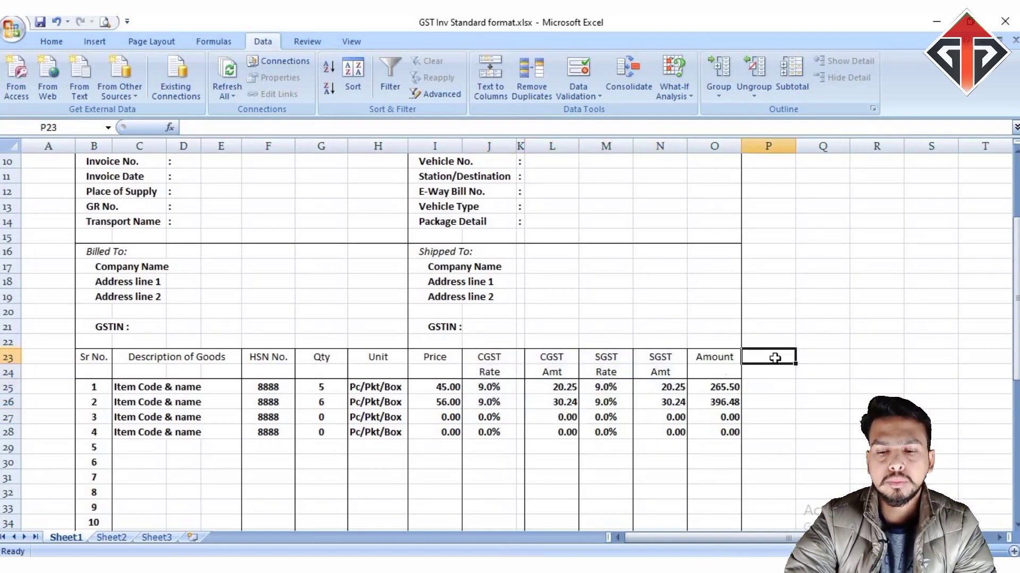
{"action": "type", "text": "IGST"}
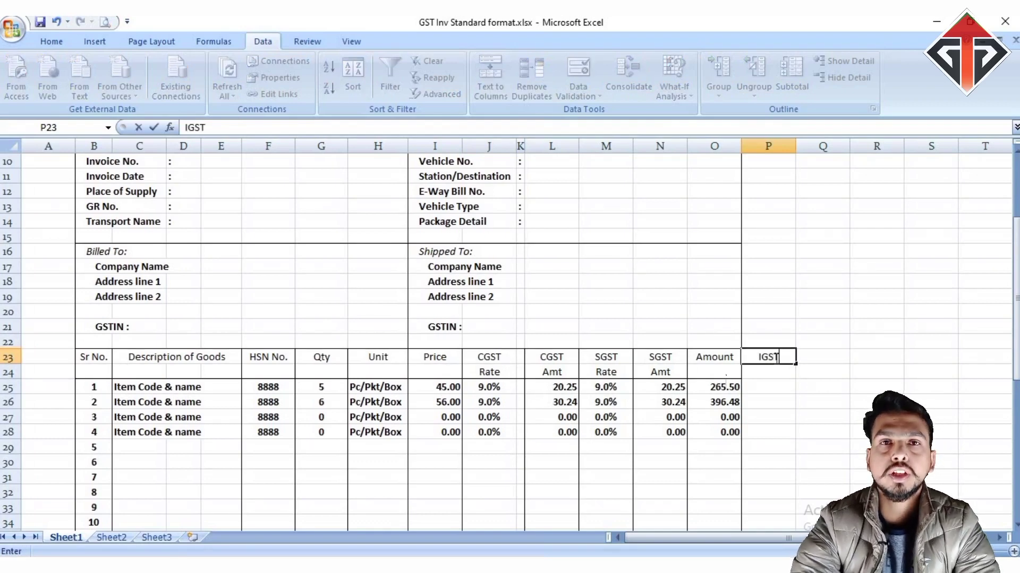
{"action": "left_click", "coordinate": [775, 388]}
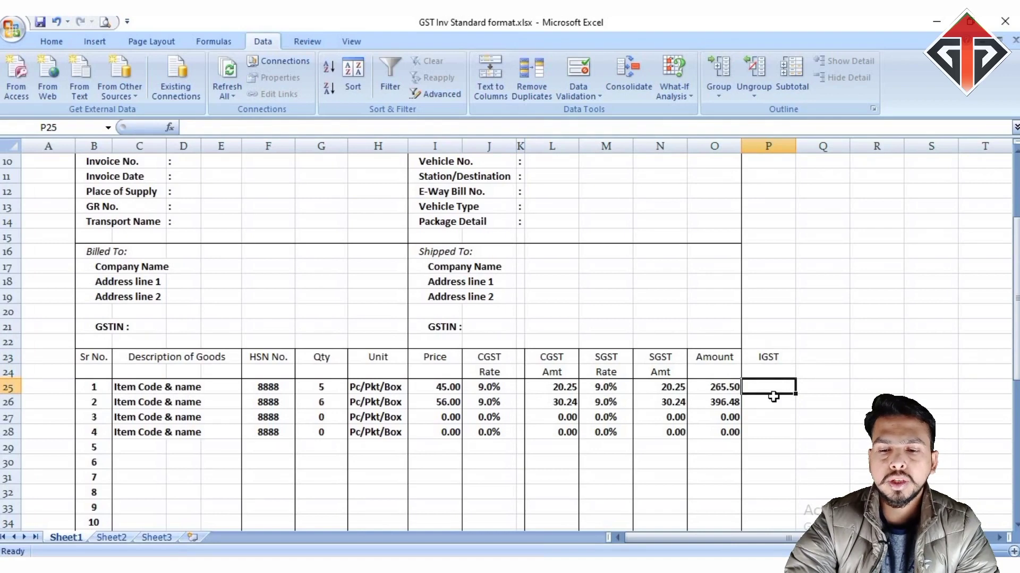
{"action": "left_click", "coordinate": [773, 398]}
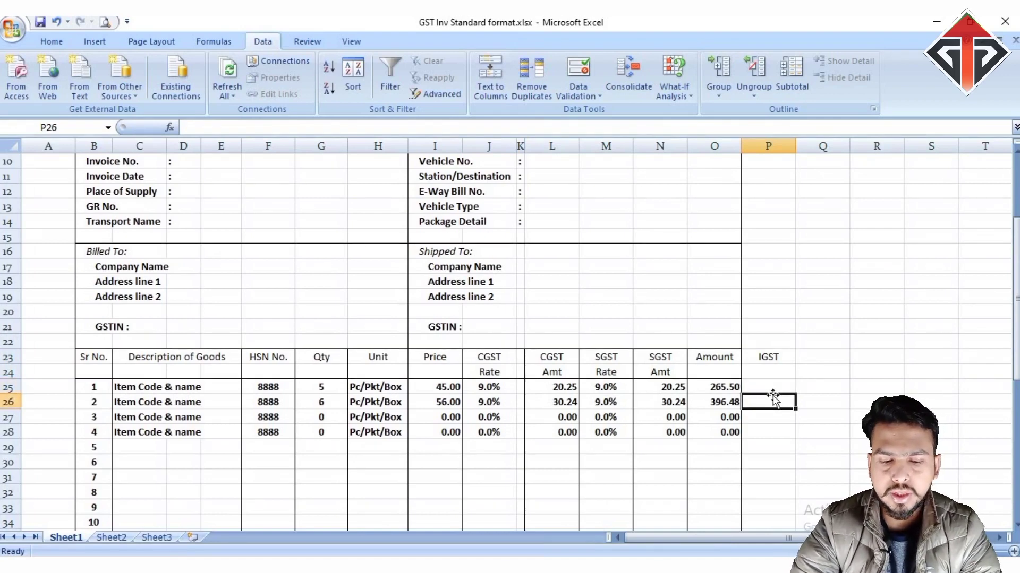
{"action": "type", "text": "18"}
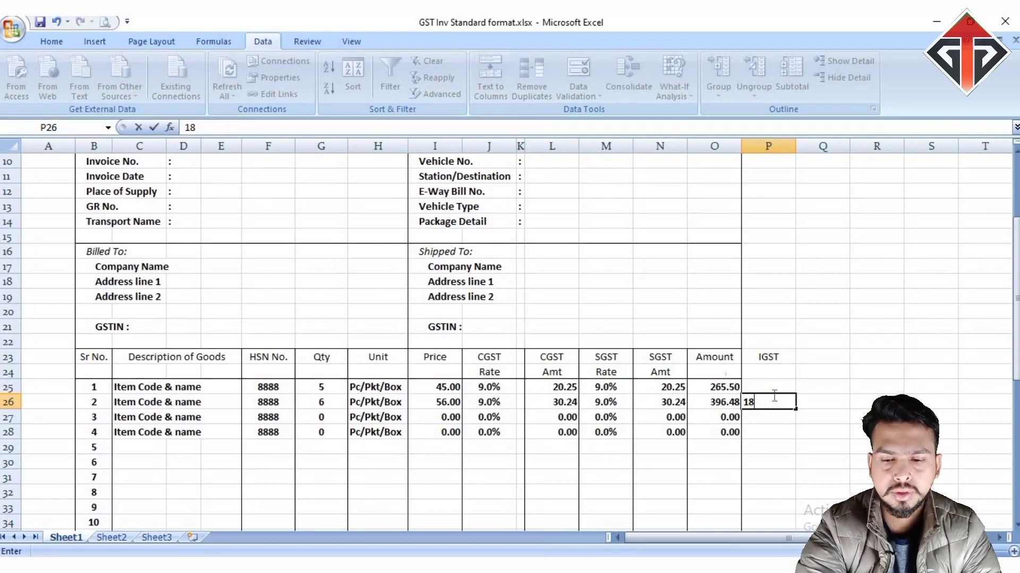
{"action": "type", "text": "%"}
{"action": "key", "text": "Return"}
{"action": "left_click", "coordinate": [773, 462]}
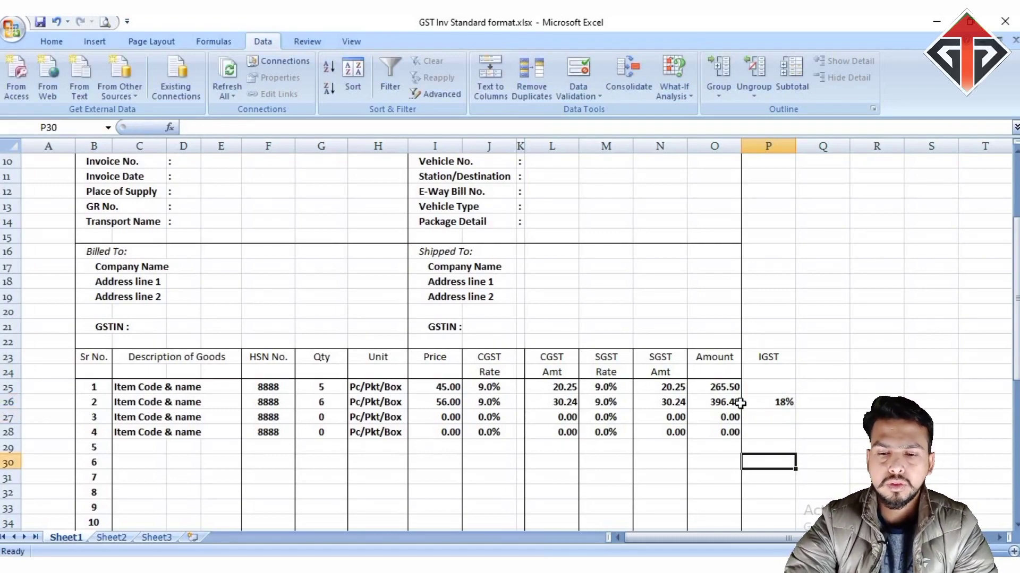
- Compare the CGST and SGST amounts of the item rows with the IGST column beside the table
{"action": "scroll", "coordinate": [739, 403], "scroll_direction": "down", "scroll_amount": 6}
{"action": "scroll", "coordinate": [542, 314], "scroll_direction": "up", "scroll_amount": 4}
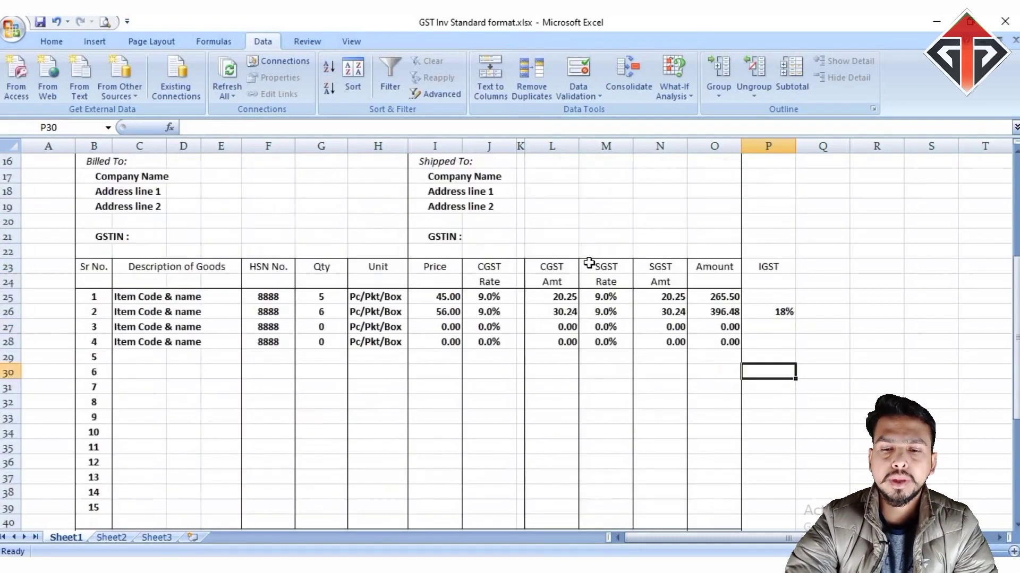
{"action": "left_click_drag", "start_coordinate": [565, 300], "coordinate": [563, 357]}
{"action": "left_click_drag", "start_coordinate": [650, 300], "coordinate": [659, 359]}
{"action": "left_click", "coordinate": [775, 294]}
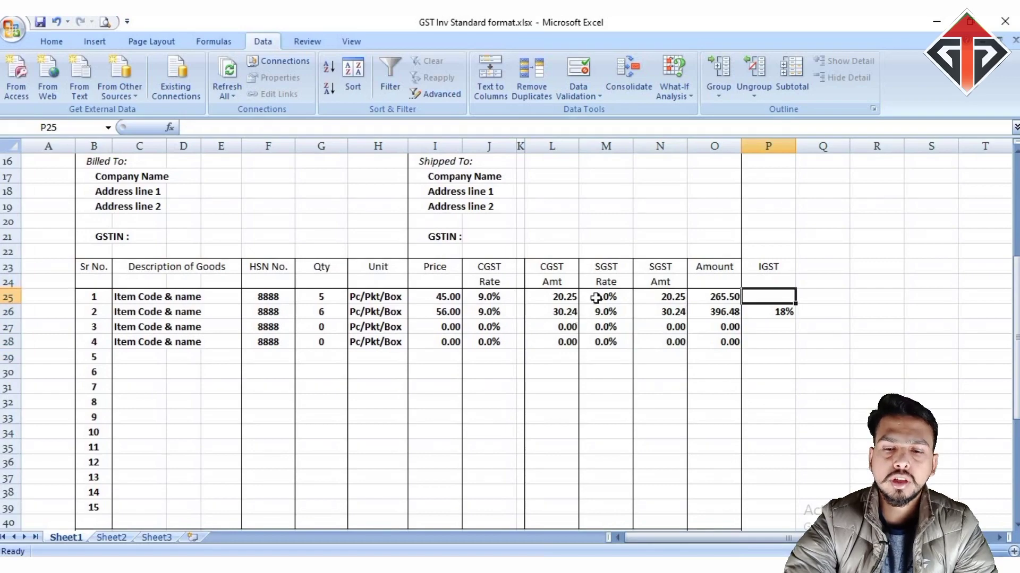
- Clear the IGST heading and rate from column P
{"action": "scroll", "coordinate": [775, 176], "scroll_direction": "down", "scroll_amount": 3}
{"action": "scroll", "coordinate": [770, 154], "scroll_direction": "up", "scroll_amount": 3}
{"action": "left_click", "coordinate": [753, 147]}
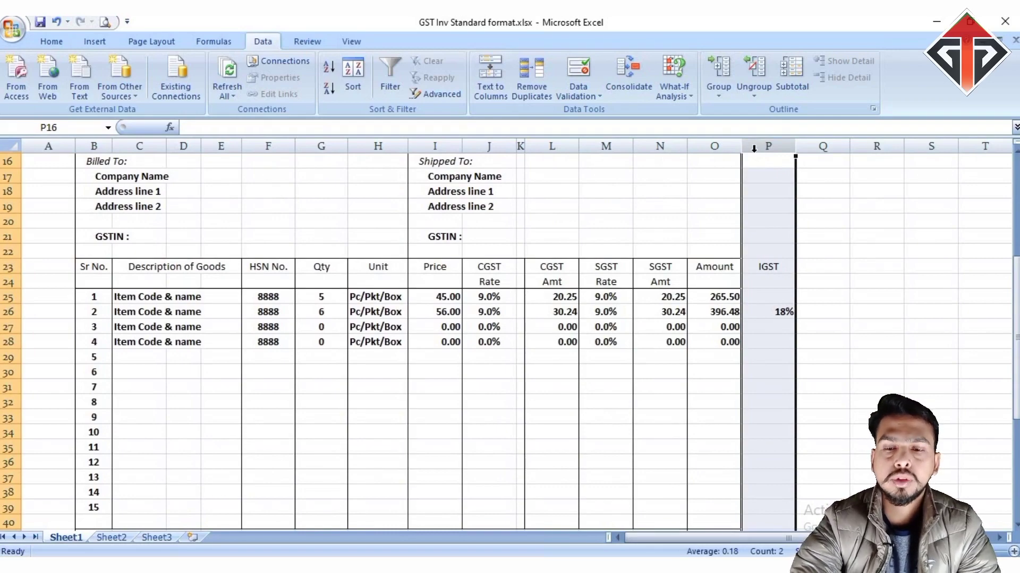
{"action": "key", "text": "Delete"}
- Check the Tax Rate formula in C45 against the item rates in row 25
{"action": "scroll", "coordinate": [587, 373], "scroll_direction": "down", "scroll_amount": 4}
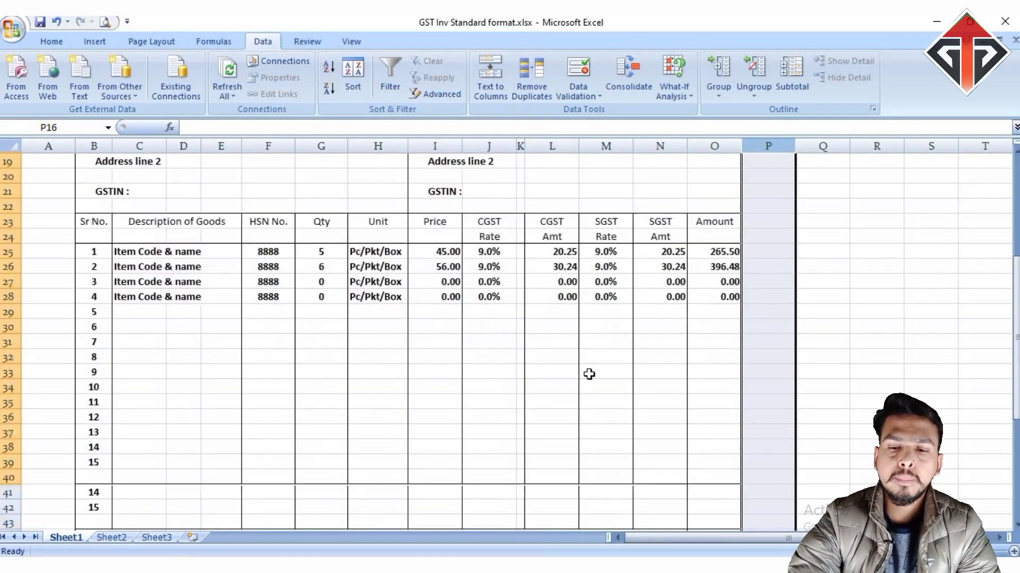
{"action": "left_click", "coordinate": [143, 417]}
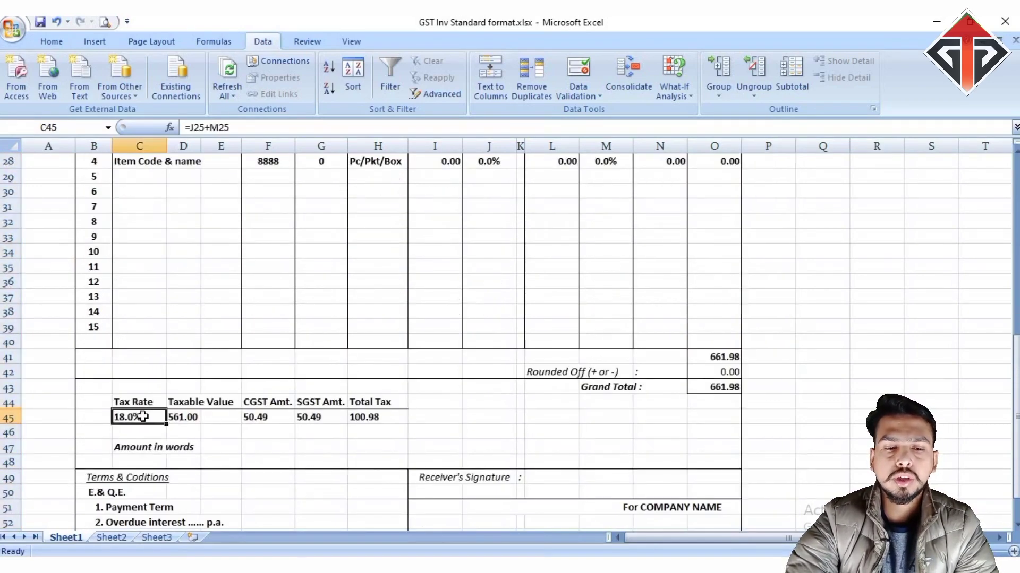
{"action": "scroll", "coordinate": [433, 282], "scroll_direction": "up", "scroll_amount": 2}
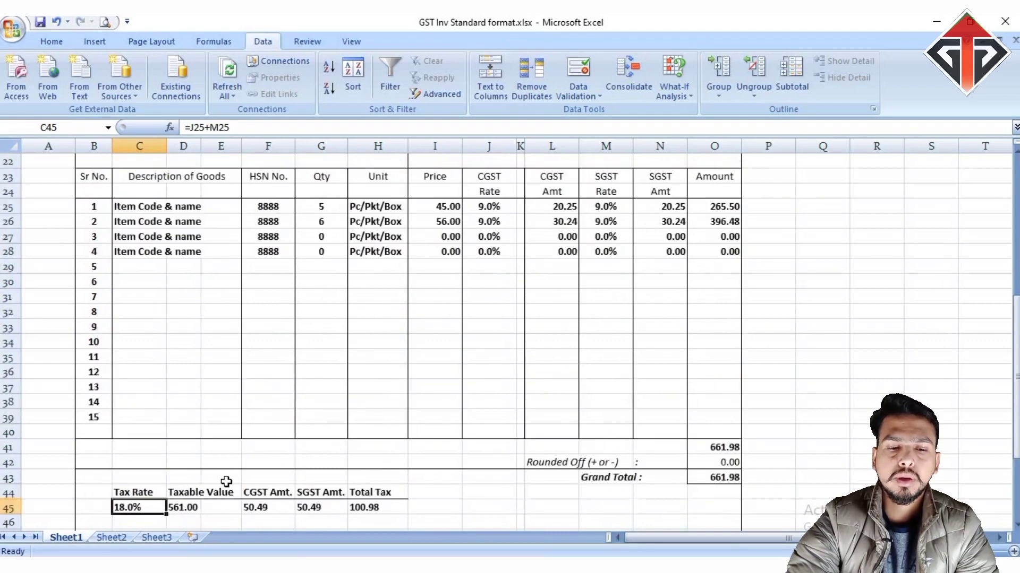
- Check the Taxable Value formula in D45 and insert a blank row at row 46 below the tax summary values
{"action": "left_click", "coordinate": [198, 503]}
{"action": "scroll", "coordinate": [150, 495], "scroll_direction": "down", "scroll_amount": 1}
{"action": "scroll", "coordinate": [150, 496], "scroll_direction": "down", "scroll_amount": 1}
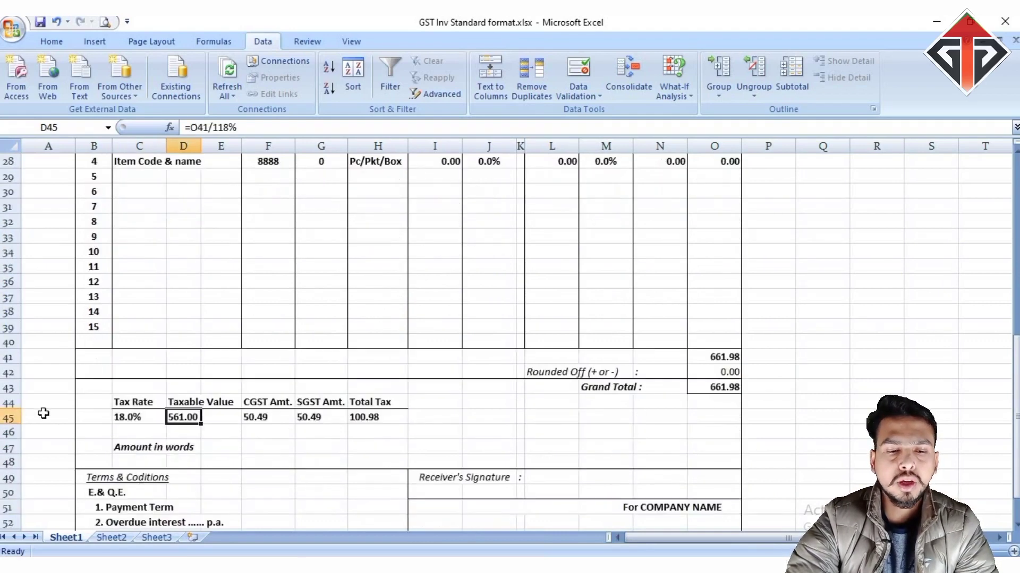
{"action": "left_click", "coordinate": [8, 431]}
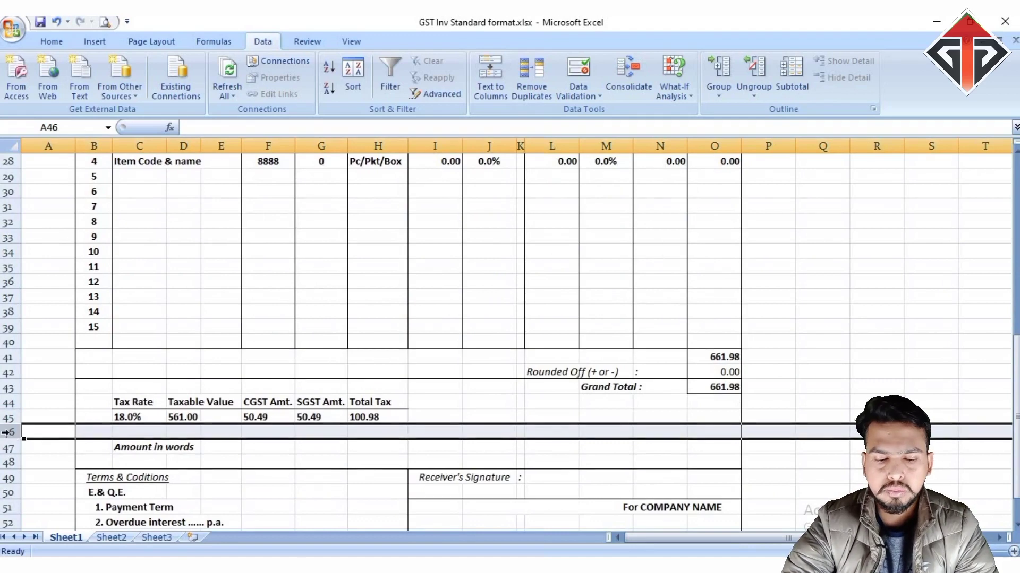
{"action": "key", "text": "ctrl+shift+plus"}
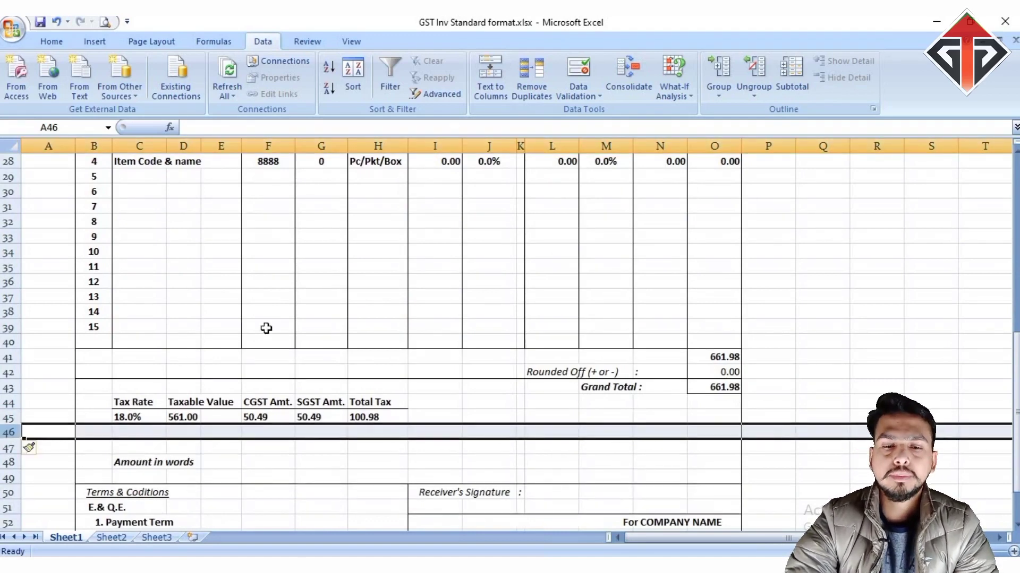
- Review the item tax rates, the inserted row 46, the total in O41, the Amount in words line and the item table B23:O43
{"action": "scroll", "coordinate": [266, 328], "scroll_direction": "up", "scroll_amount": 2}
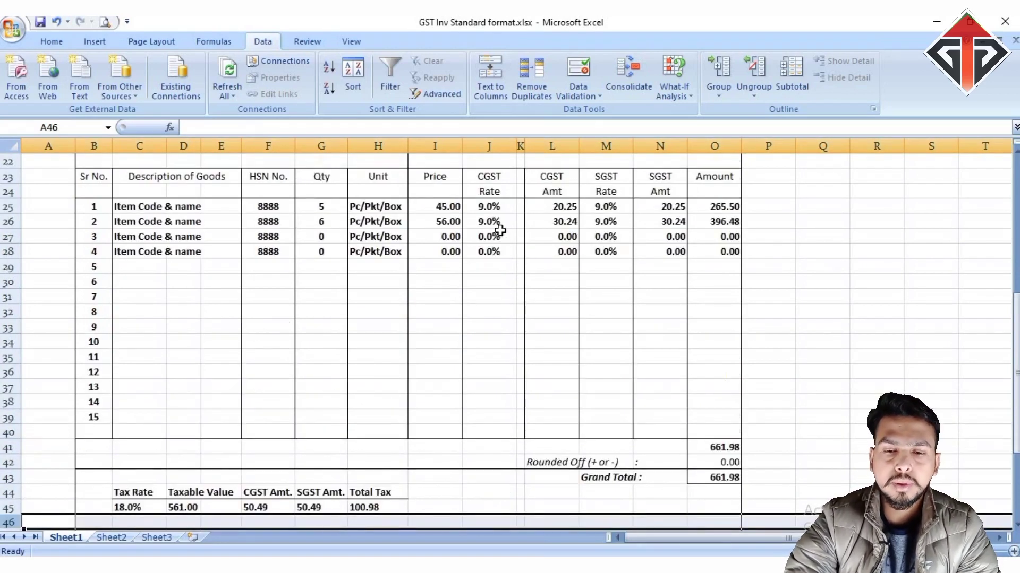
{"action": "scroll", "coordinate": [405, 357], "scroll_direction": "down", "scroll_amount": 2}
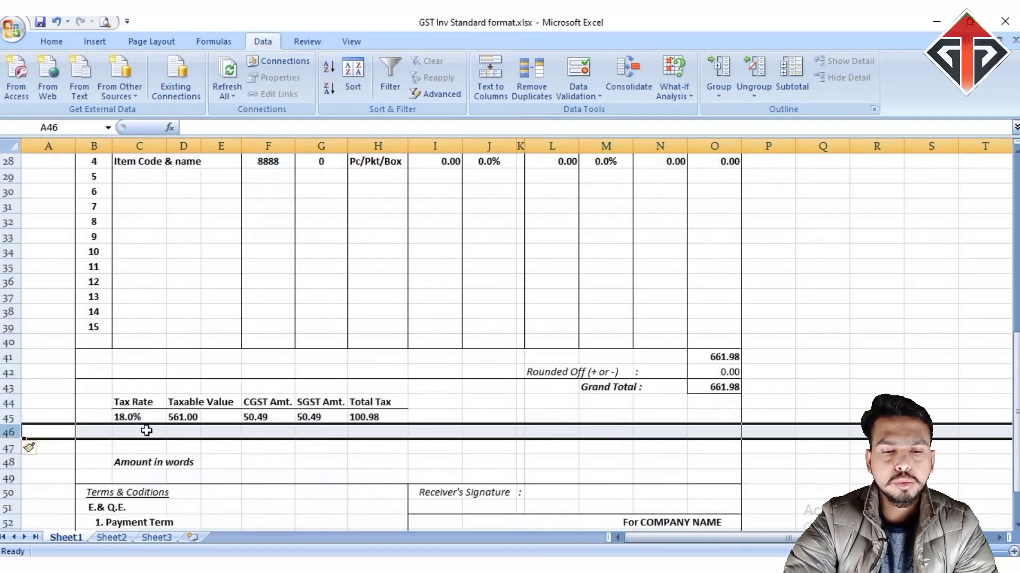
{"action": "left_click", "coordinate": [131, 433]}
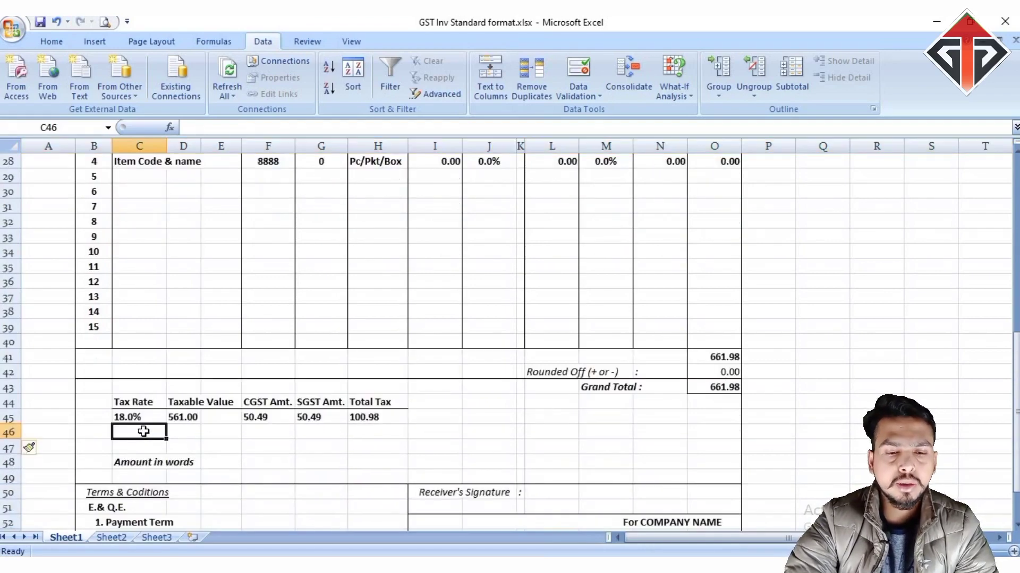
{"action": "left_click_drag", "start_coordinate": [143, 432], "coordinate": [325, 428]}
{"action": "left_click", "coordinate": [728, 387]}
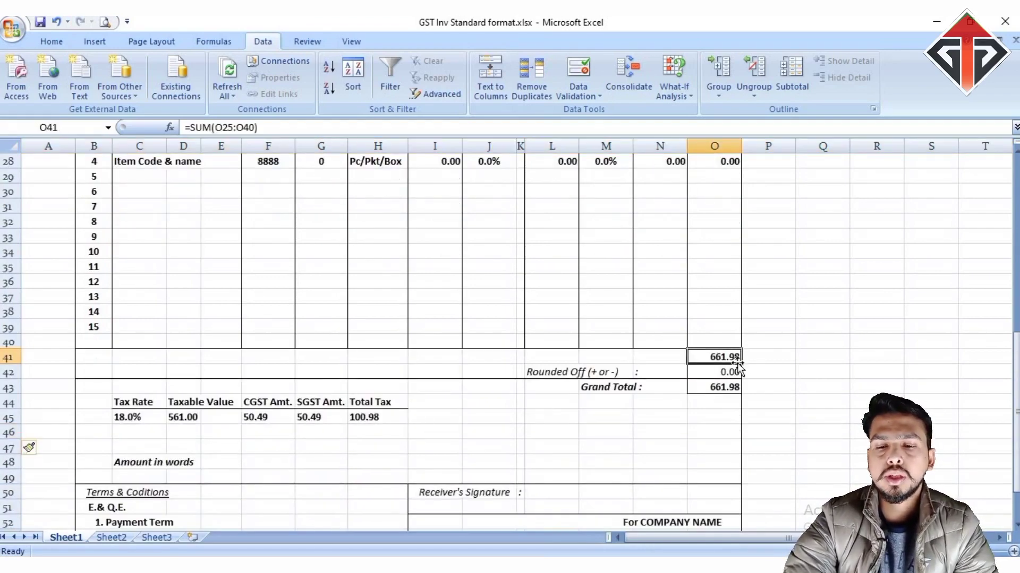
{"action": "left_click_drag", "start_coordinate": [135, 465], "coordinate": [223, 463]}
{"action": "scroll", "coordinate": [332, 412], "scroll_direction": "up", "scroll_amount": 4}
{"action": "scroll", "coordinate": [335, 407], "scroll_direction": "down", "scroll_amount": 1}
{"action": "scroll", "coordinate": [335, 407], "scroll_direction": "down", "scroll_amount": 7}
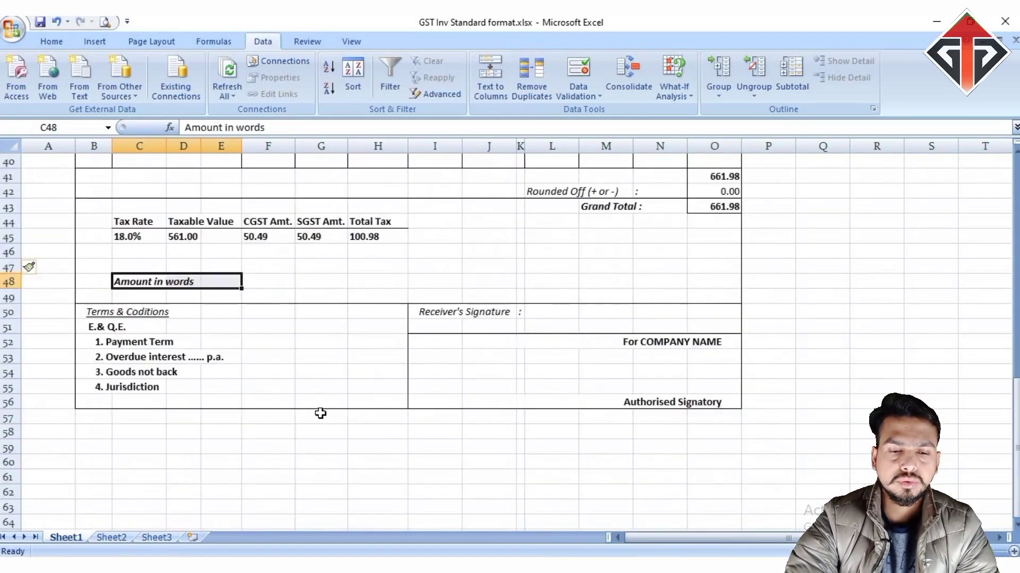
{"action": "scroll", "coordinate": [321, 414], "scroll_direction": "up", "scroll_amount": 3}
{"action": "scroll", "coordinate": [325, 403], "scroll_direction": "up", "scroll_amount": 5}
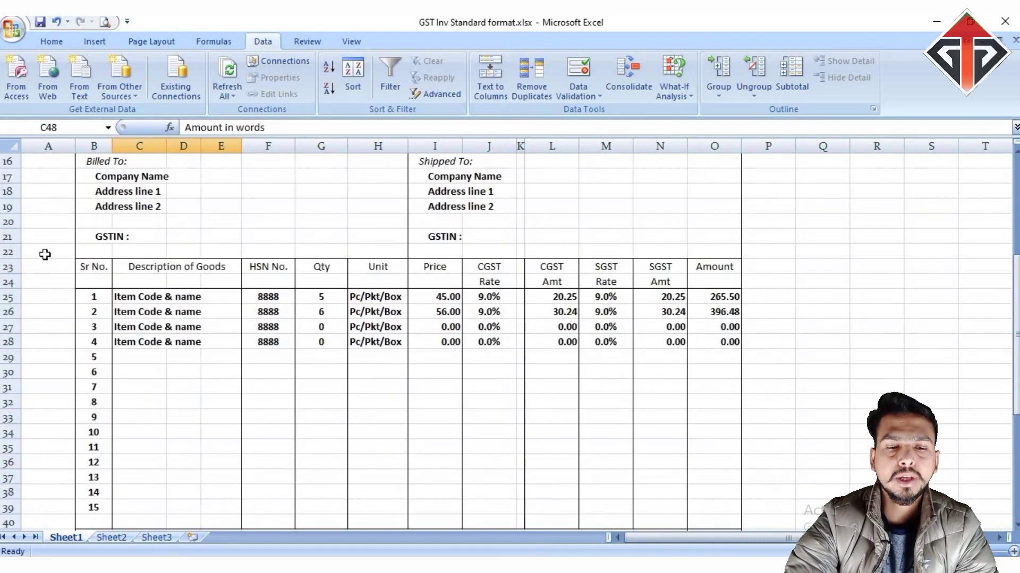
{"action": "left_click_drag", "start_coordinate": [80, 265], "coordinate": [714, 505]}
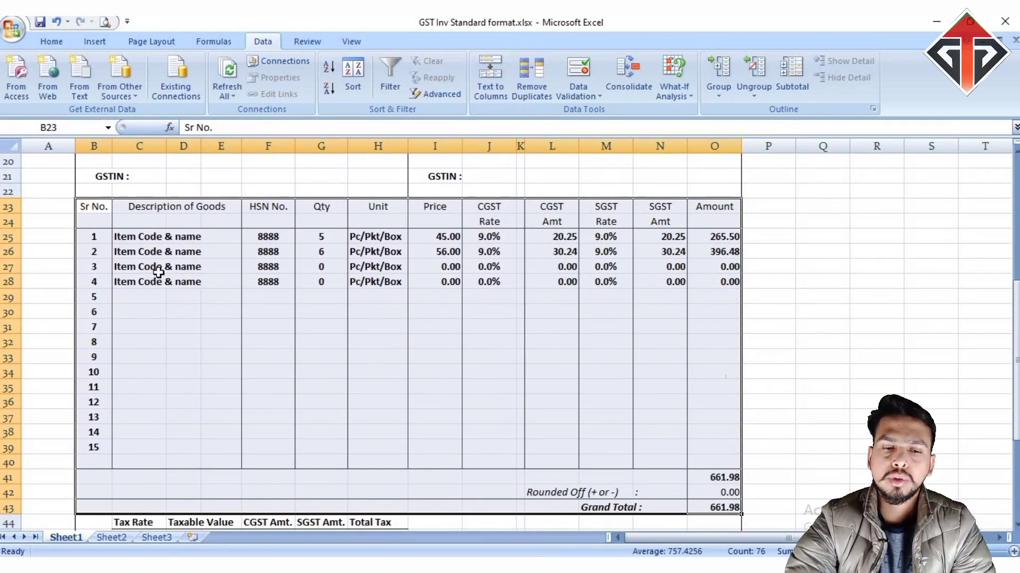
- Fill the Description of Goods cells C25:E28 with yellow
{"action": "left_click", "coordinate": [177, 255]}
{"action": "left_click", "coordinate": [185, 235]}
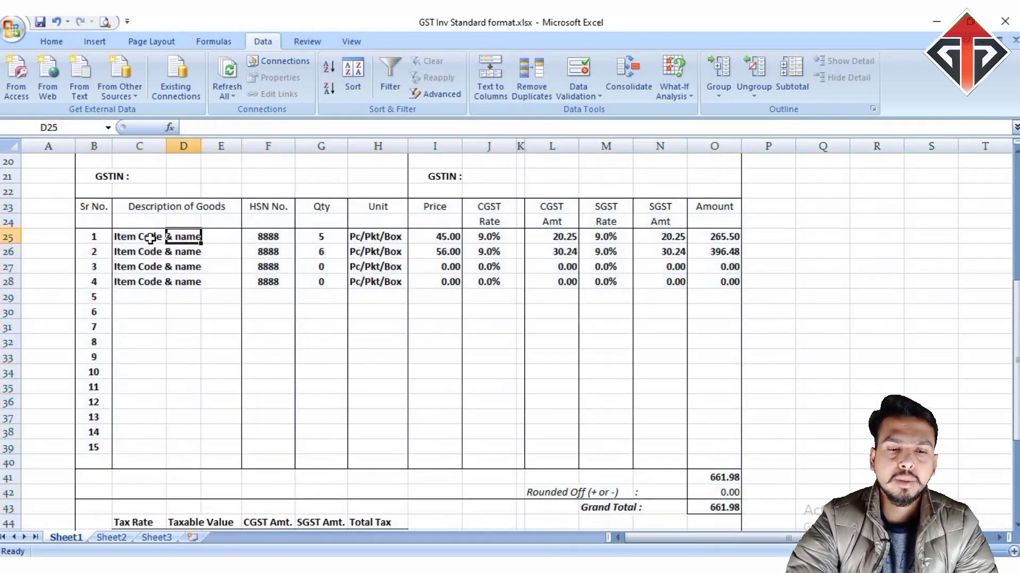
{"action": "left_click_drag", "start_coordinate": [150, 238], "coordinate": [226, 284]}
{"action": "left_click", "coordinate": [46, 41]}
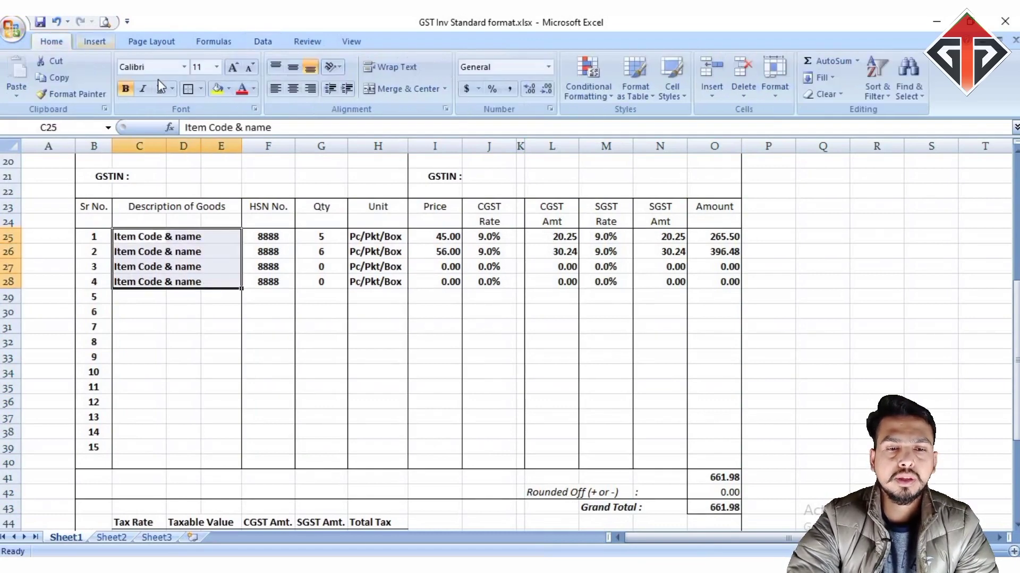
{"action": "left_click", "coordinate": [218, 89]}
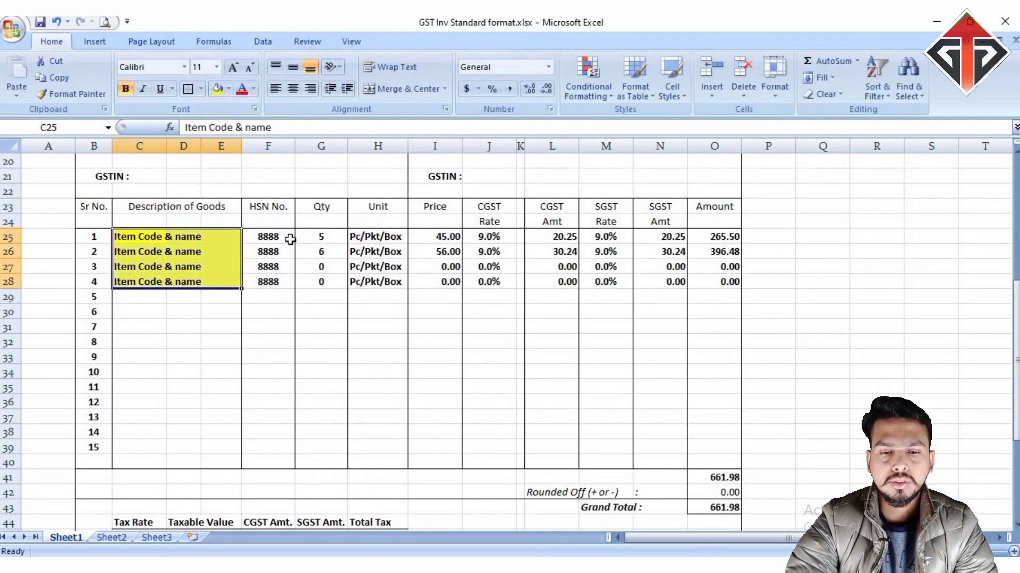
- Apply the same yellow fill to the HSN No., Qty and Price cells of rows 25 to 28
{"action": "left_click_drag", "start_coordinate": [289, 237], "coordinate": [290, 277]}
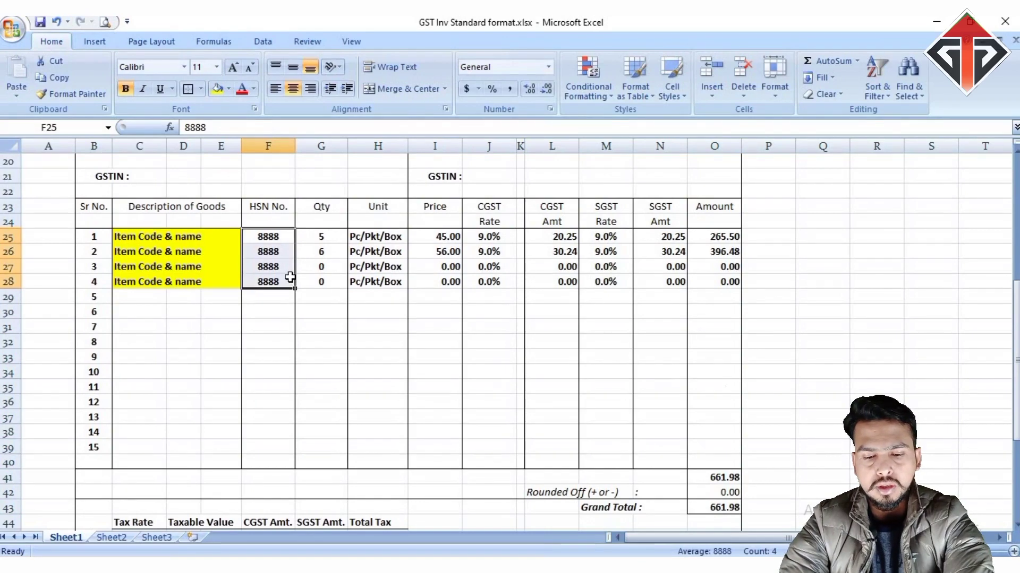
{"action": "key", "text": "F4"}
{"action": "left_click_drag", "start_coordinate": [333, 237], "coordinate": [334, 283]}
{"action": "key", "text": "F4"}
{"action": "left_click_drag", "start_coordinate": [457, 243], "coordinate": [448, 279]}
{"action": "key", "text": "F4"}
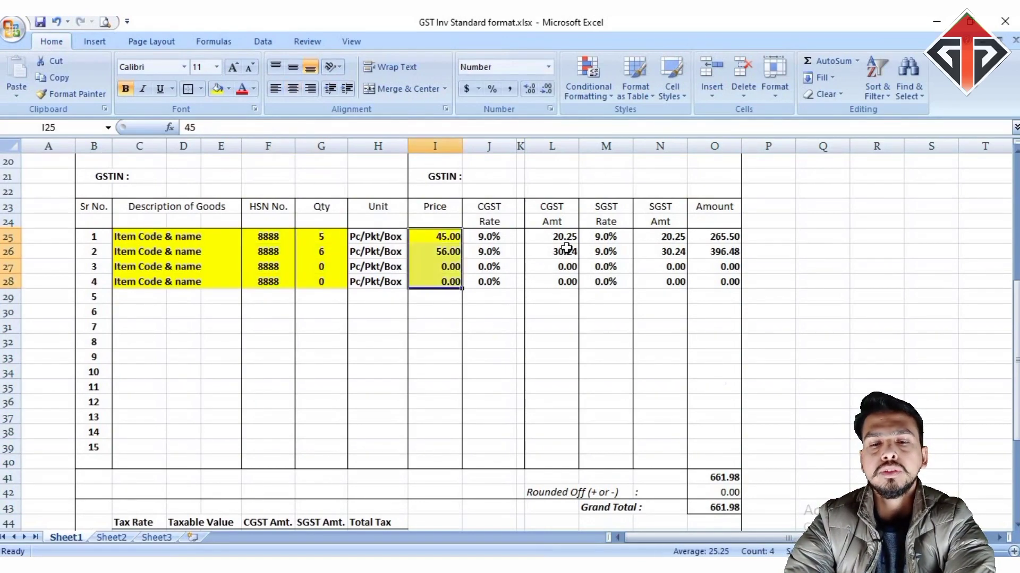
- Highlight the CGST Rate and SGST Rate cells of rows 25 to 28 in yellow
{"action": "left_click_drag", "start_coordinate": [505, 237], "coordinate": [503, 283]}
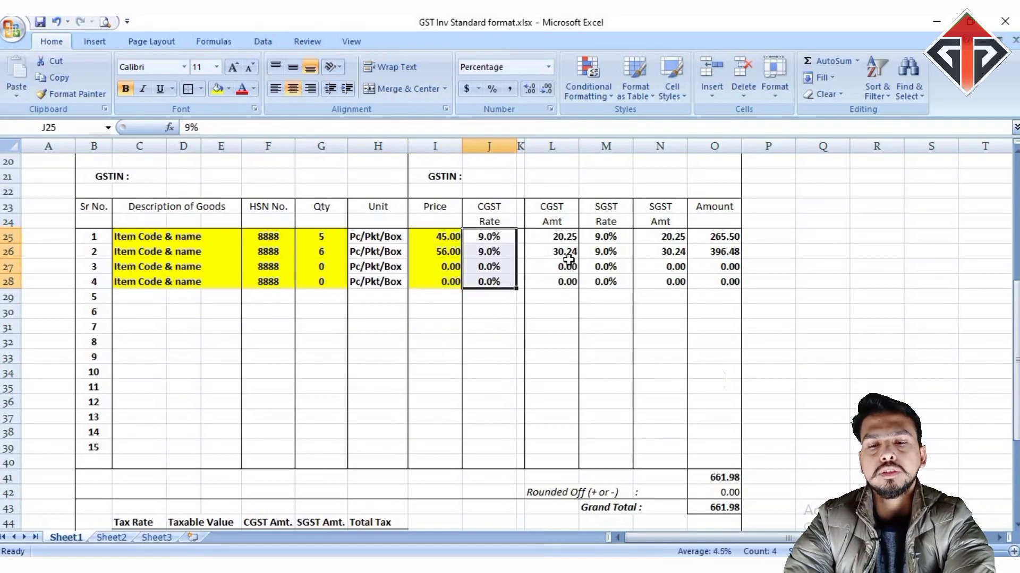
{"action": "key", "text": "F4"}
{"action": "left_click_drag", "start_coordinate": [601, 238], "coordinate": [635, 275]}
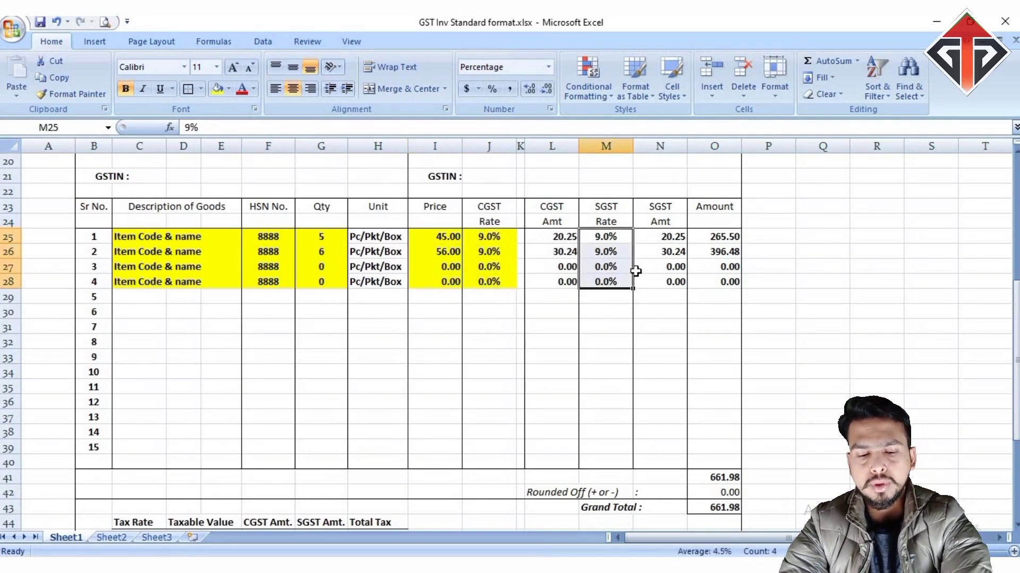
{"action": "key", "text": "F4"}
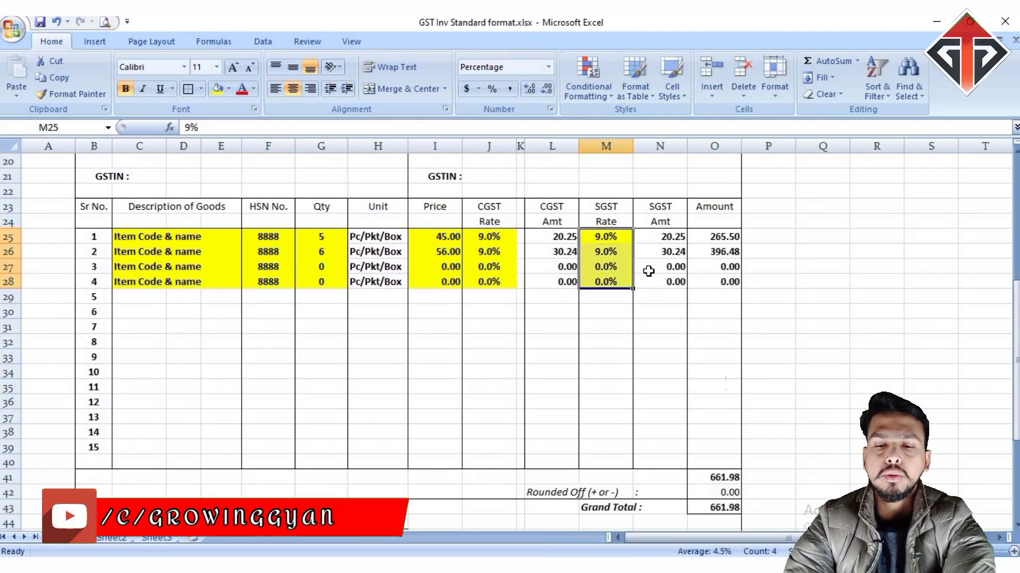
{"action": "scroll", "coordinate": [648, 271], "scroll_direction": "down", "scroll_amount": 4}
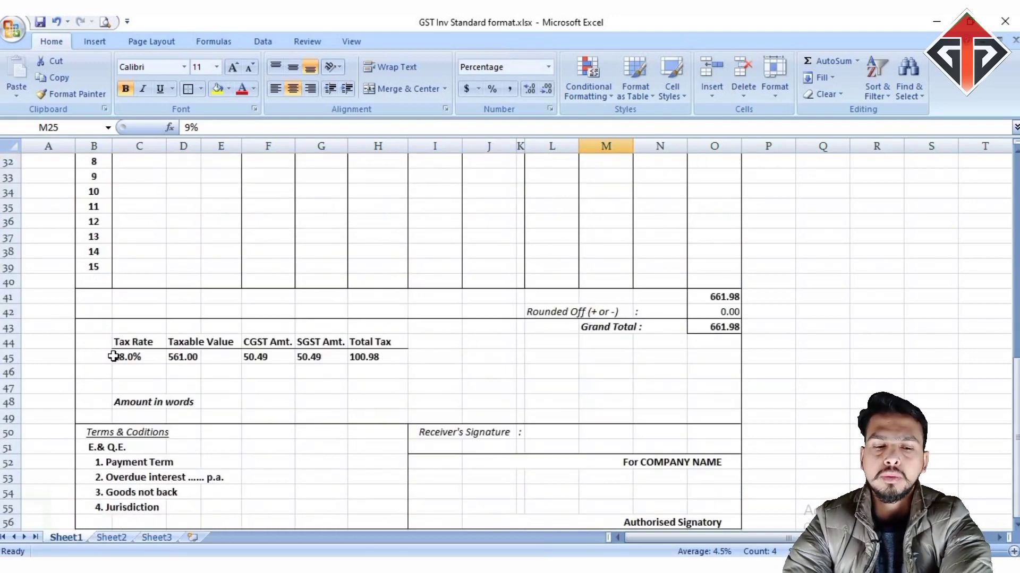
{"action": "scroll", "coordinate": [133, 351], "scroll_direction": "up", "scroll_amount": 8}
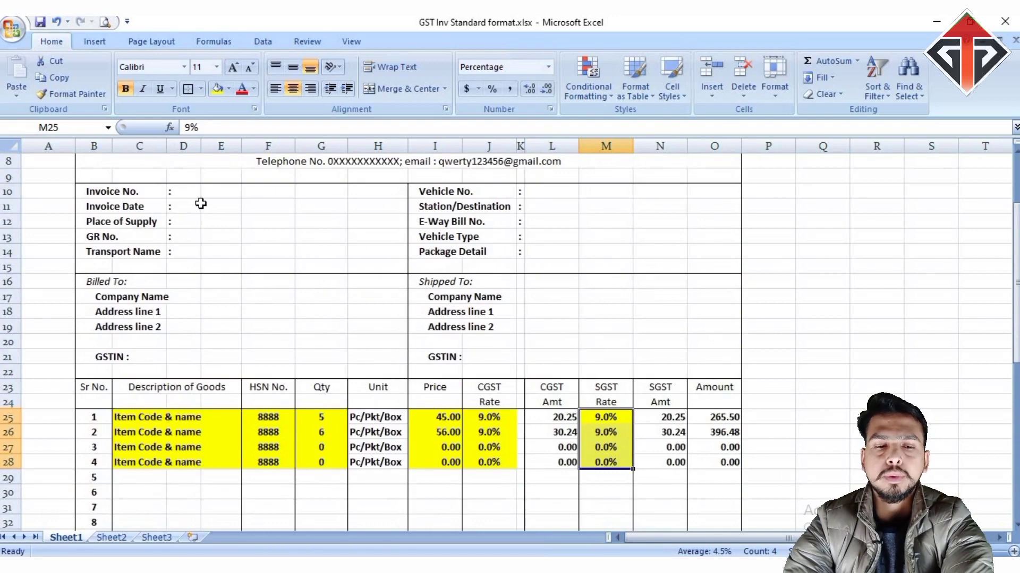
{"action": "left_click_drag", "start_coordinate": [188, 193], "coordinate": [268, 236]}
{"action": "left_click_drag", "start_coordinate": [227, 185], "coordinate": [266, 234]}
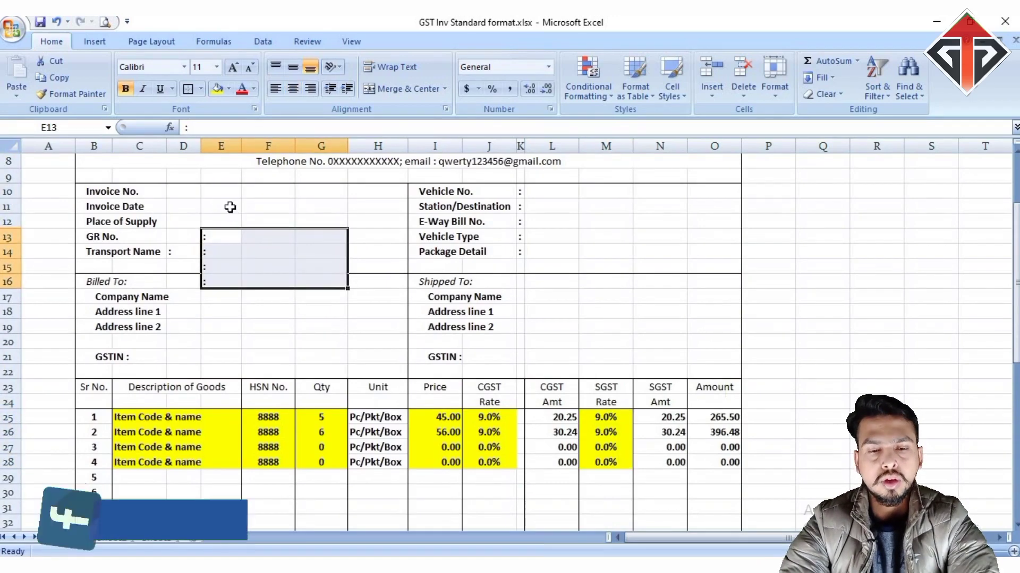
{"action": "key", "text": "ctrl+z"}
- Fill the entry areas E10:G14 and L10:M14 beside the invoice and vehicle detail labels with yellow
{"action": "left_click_drag", "start_coordinate": [228, 198], "coordinate": [313, 257]}
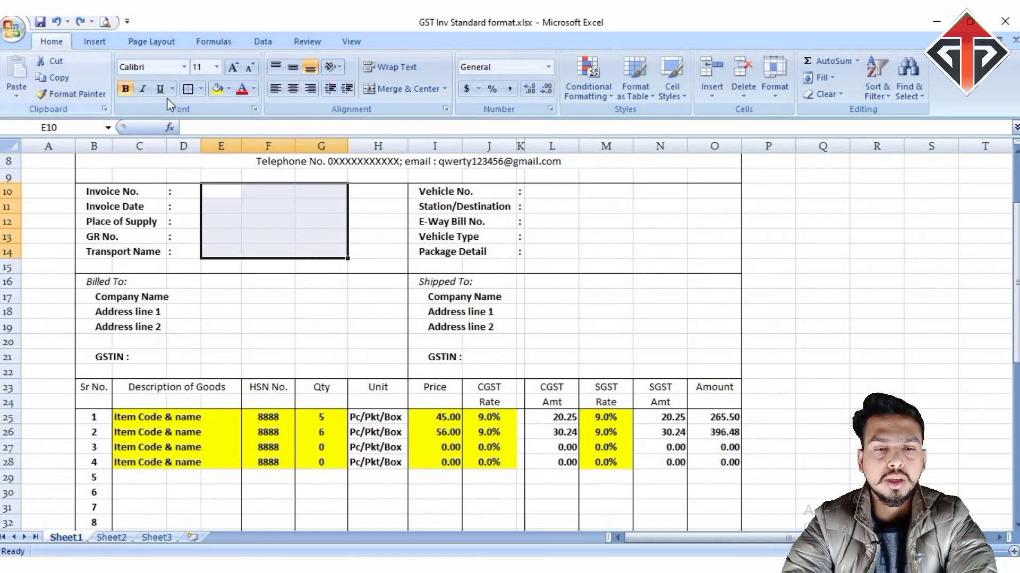
{"action": "left_click", "coordinate": [217, 89]}
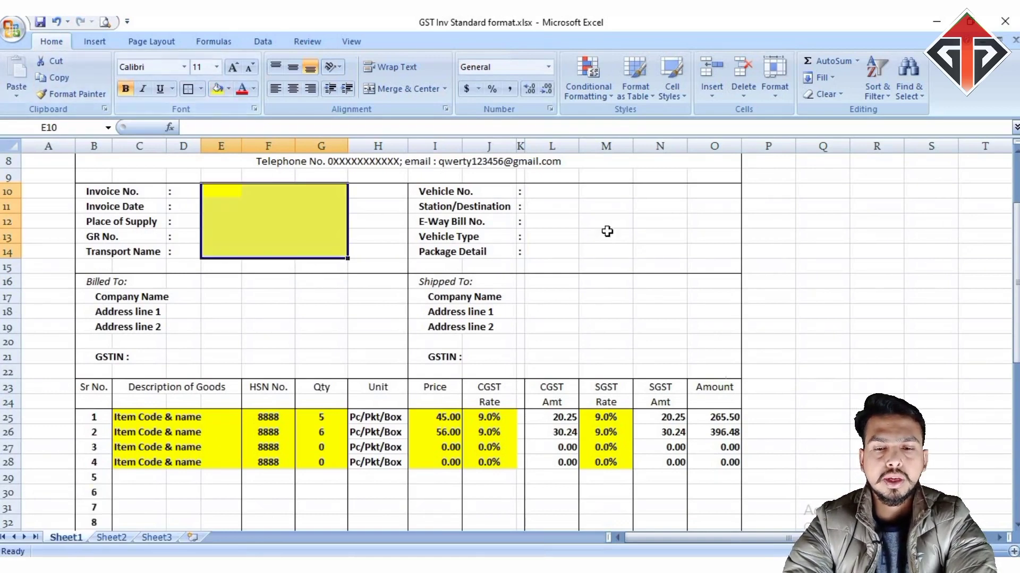
{"action": "left_click", "coordinate": [571, 194]}
{"action": "left_click_drag", "start_coordinate": [568, 193], "coordinate": [616, 253]}
{"action": "key", "text": "F4"}
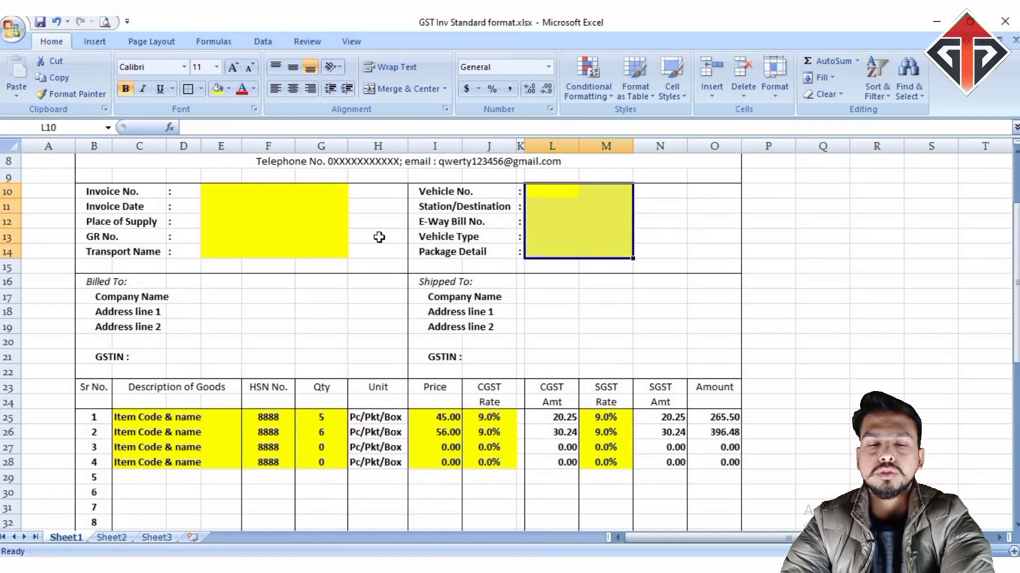
- Highlight the company name, both address lines and the telephone and email line in the invoice header in yellow
{"action": "scroll", "coordinate": [280, 220], "scroll_direction": "up", "scroll_amount": 3}
{"action": "left_click", "coordinate": [207, 207]}
{"action": "key", "text": "F4"}
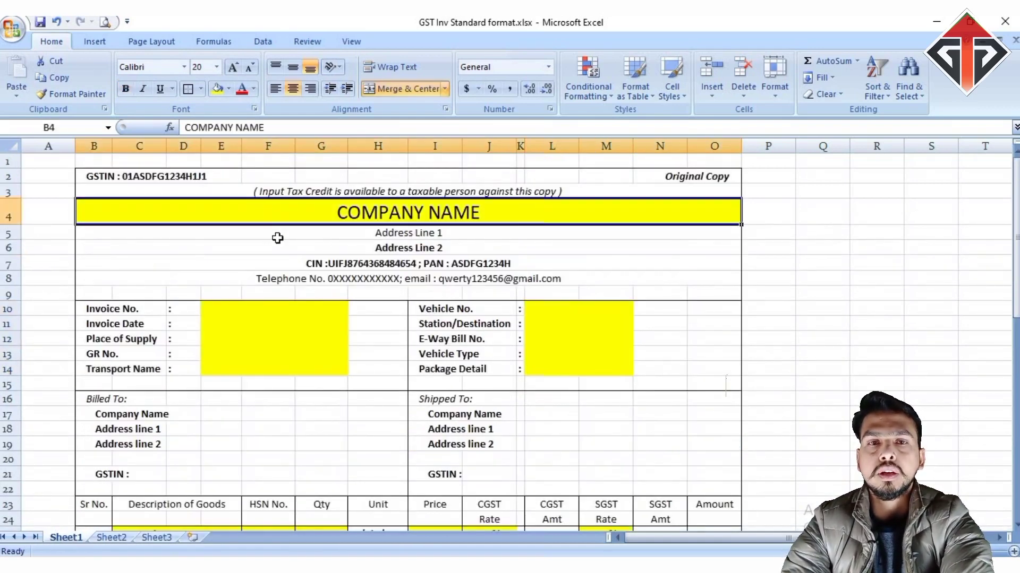
{"action": "left_click_drag", "start_coordinate": [280, 234], "coordinate": [289, 255]}
{"action": "key", "text": "F4"}
{"action": "left_click", "coordinate": [276, 279]}
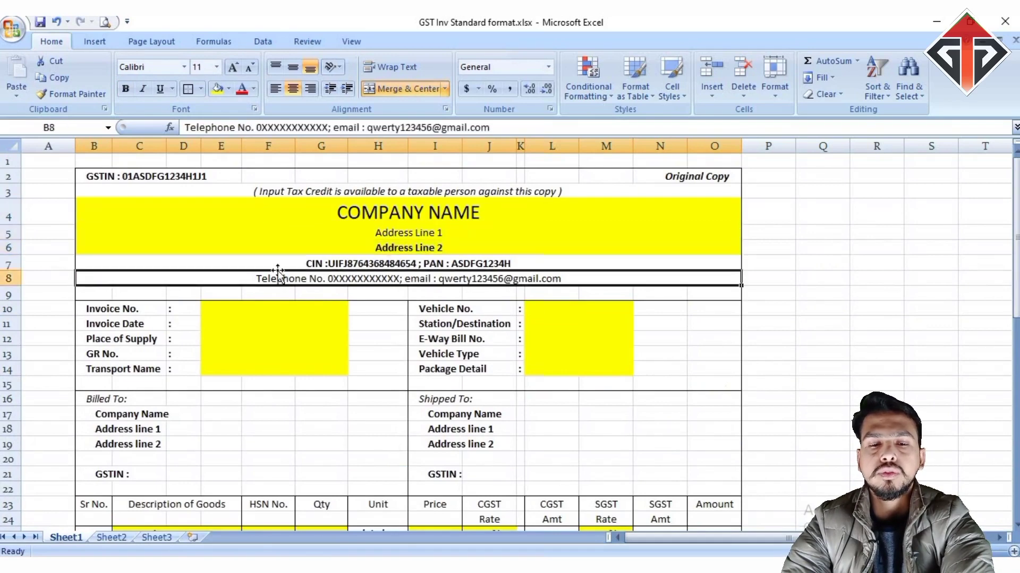
{"action": "key", "text": "F4"}
{"action": "left_click", "coordinate": [278, 263]}
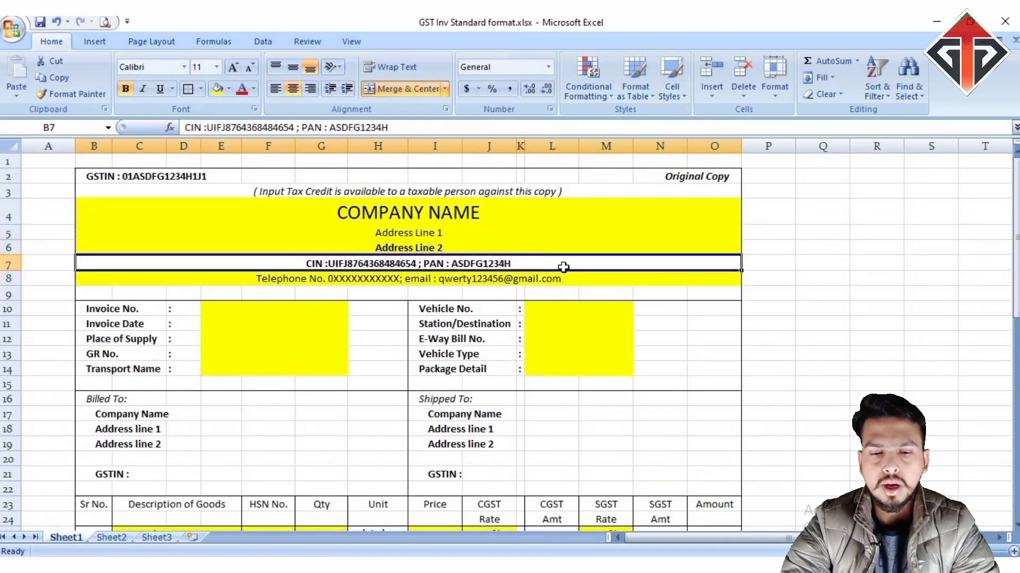
- Fill the GSTIN cell B2 with yellow
{"action": "left_click", "coordinate": [115, 173]}
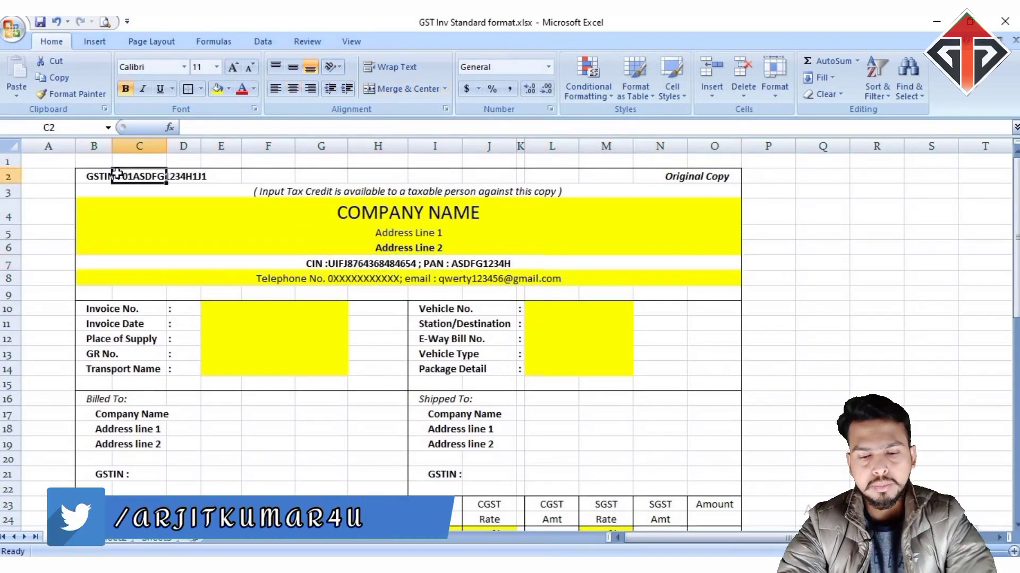
{"action": "left_click", "coordinate": [96, 176]}
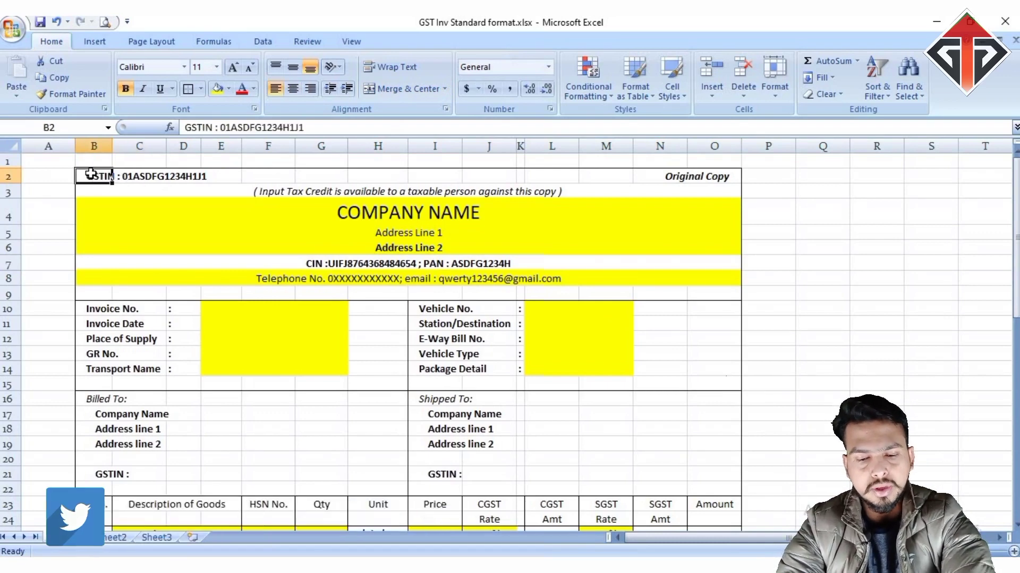
{"action": "key", "text": "F4"}
{"action": "left_click", "coordinate": [118, 165]}
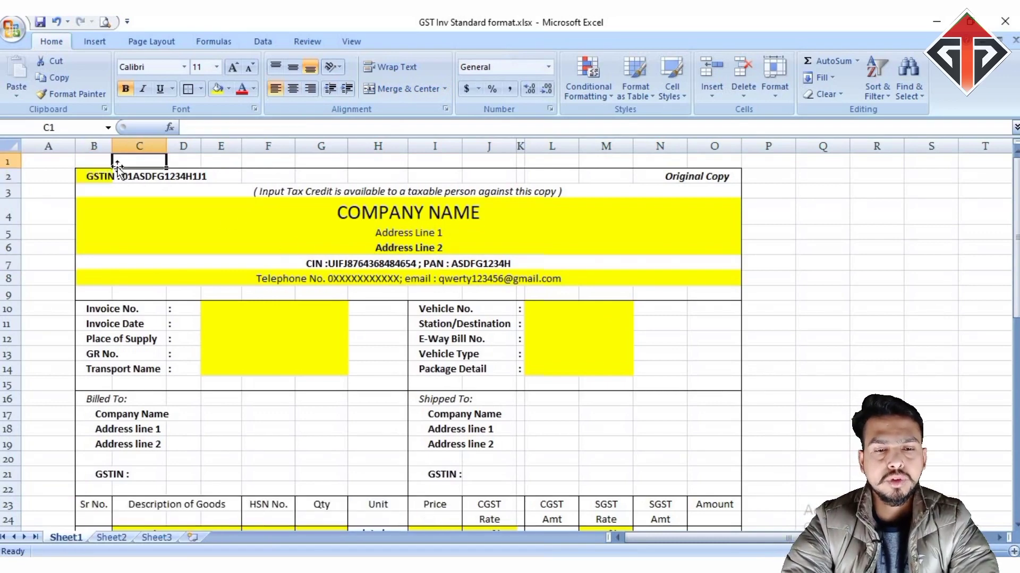
{"action": "left_click_drag", "start_coordinate": [111, 178], "coordinate": [188, 176]}
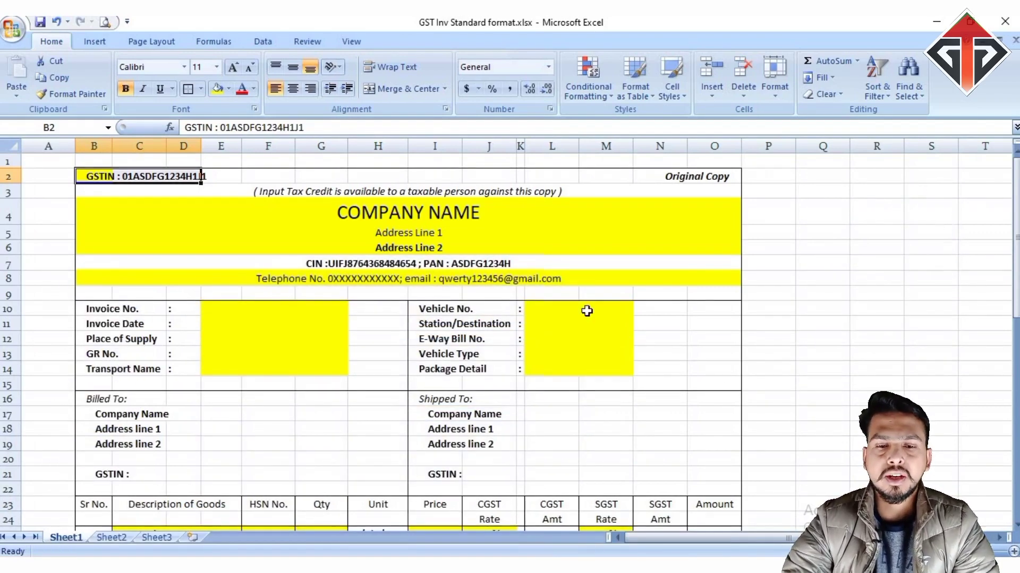
- Review the company name, address and CIN lines in the header, and look through the invoice down to the tax summary and terms
{"action": "left_click", "coordinate": [352, 235]}
{"action": "left_click", "coordinate": [334, 212]}
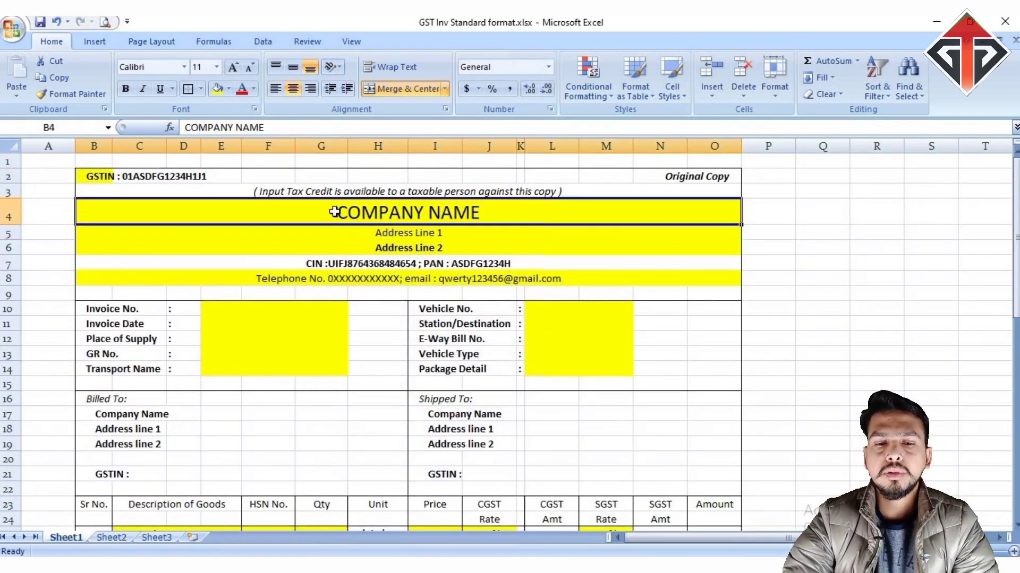
{"action": "left_click", "coordinate": [329, 234]}
{"action": "left_click", "coordinate": [337, 207]}
{"action": "left_click", "coordinate": [335, 233]}
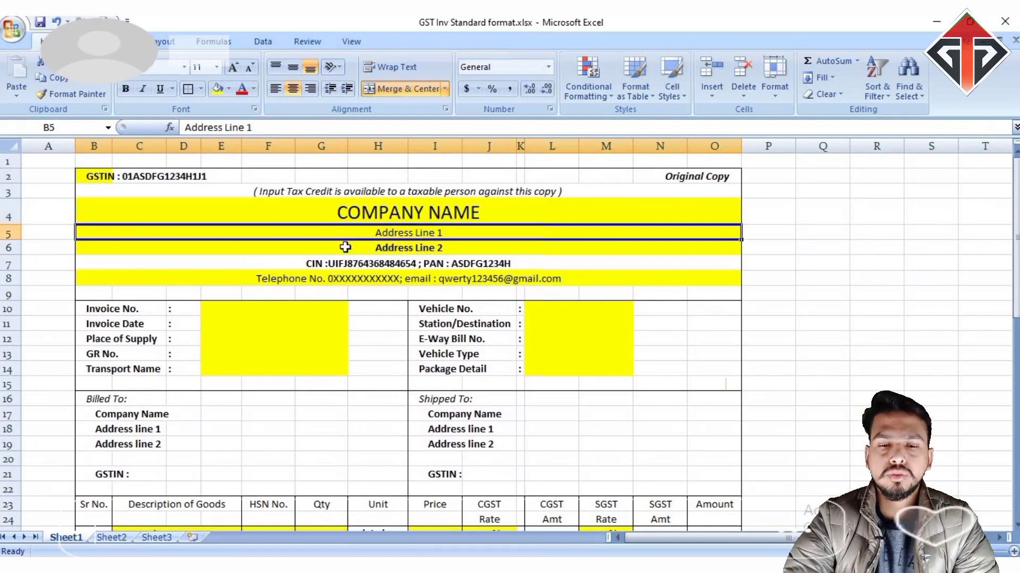
{"action": "left_click", "coordinate": [346, 262]}
{"action": "left_click", "coordinate": [349, 232]}
{"action": "scroll", "coordinate": [297, 276], "scroll_direction": "down", "scroll_amount": 2}
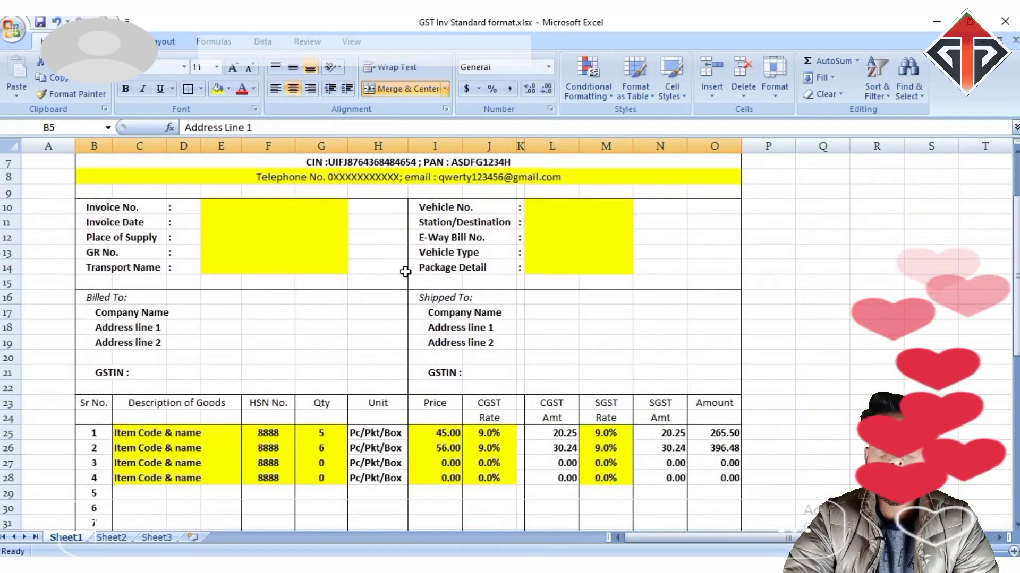
{"action": "scroll", "coordinate": [405, 272], "scroll_direction": "down", "scroll_amount": 8}
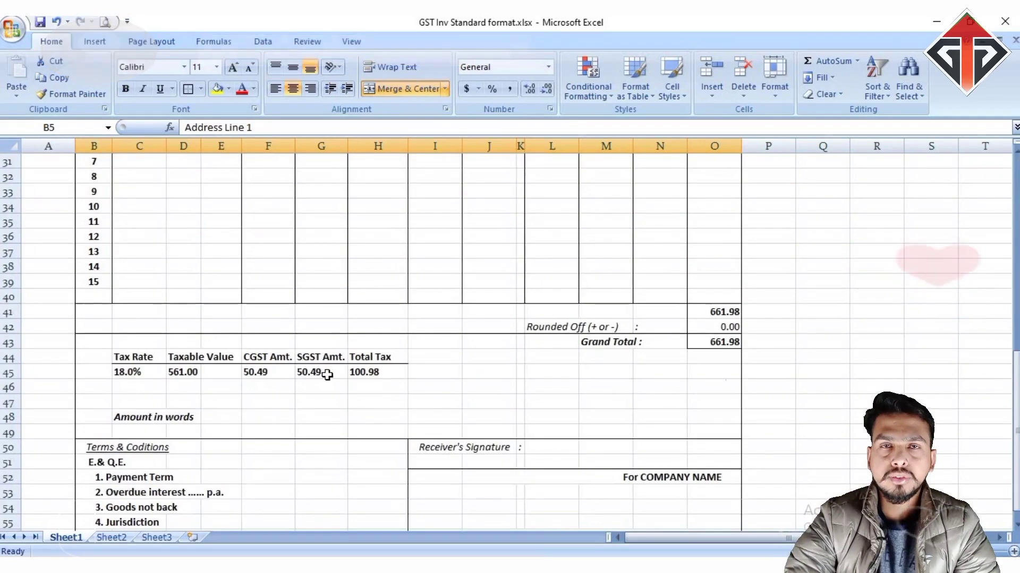
{"action": "scroll", "coordinate": [471, 353], "scroll_direction": "up", "scroll_amount": 10}
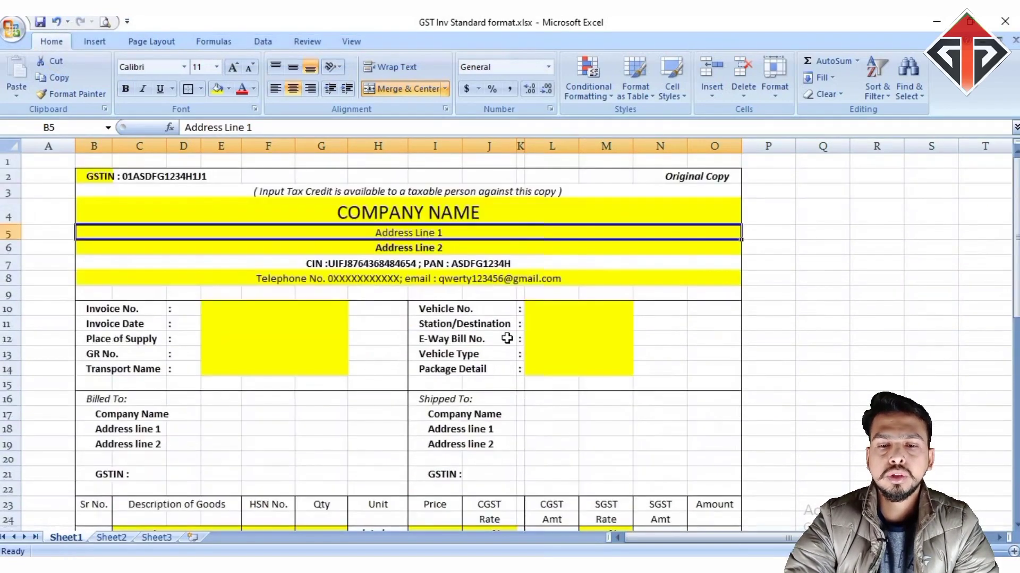